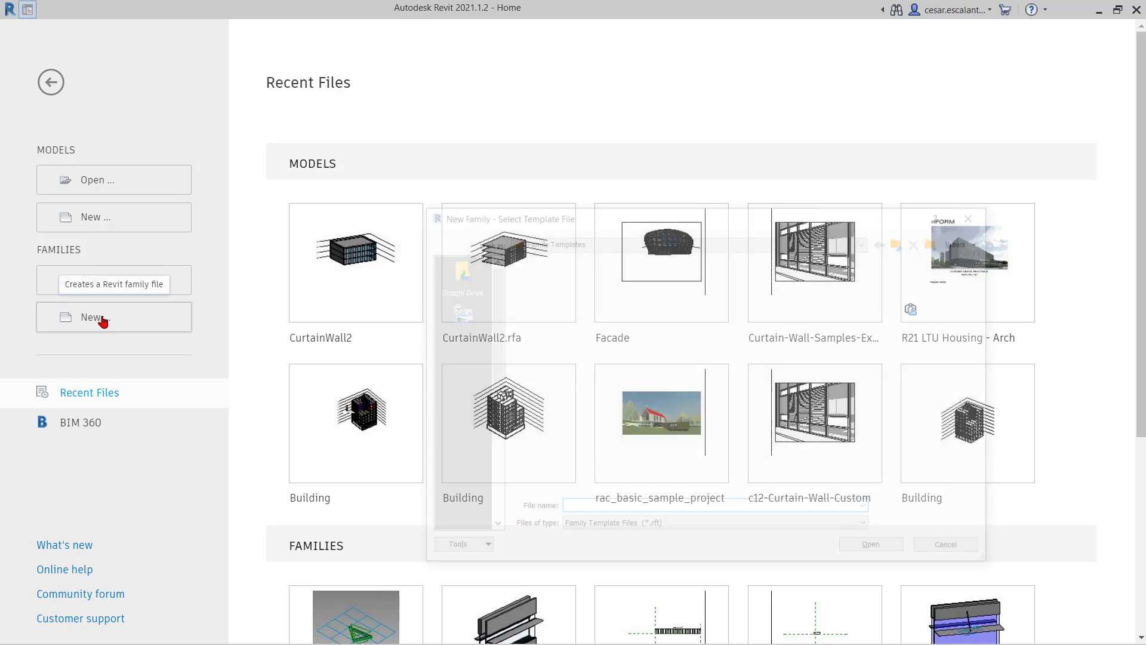
Create a new family from the Generic Model line based.rft template in the English-Imperial folder.
left_click(561, 321)
double_click(562, 321)
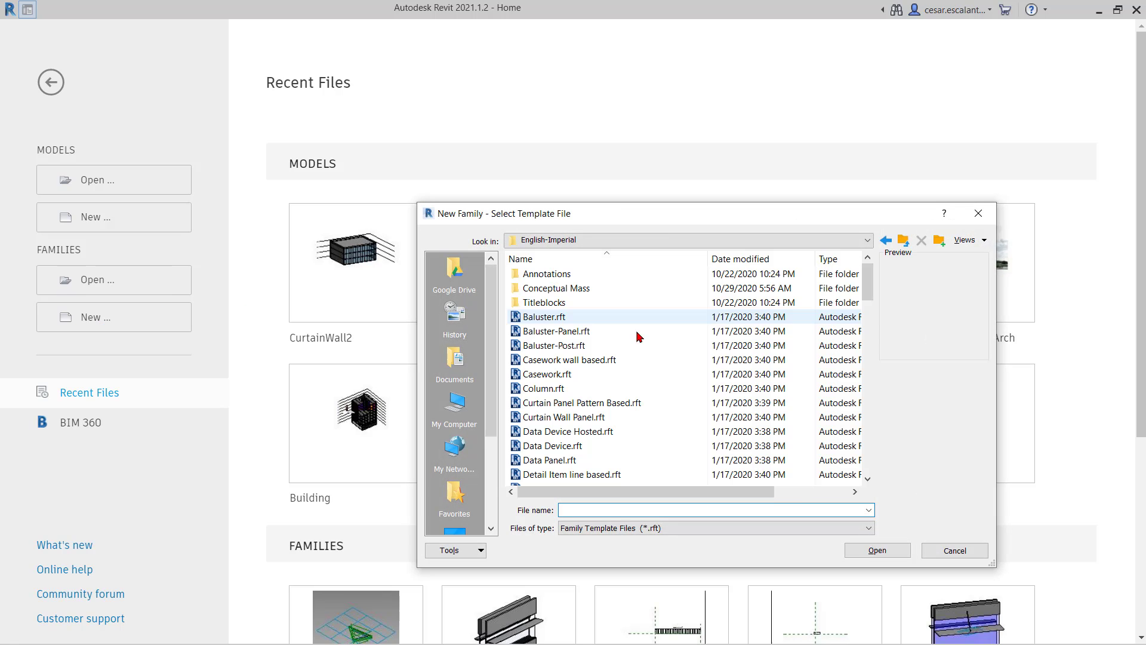
scroll(662, 348, "down", 5)
scroll(664, 351, "down", 4)
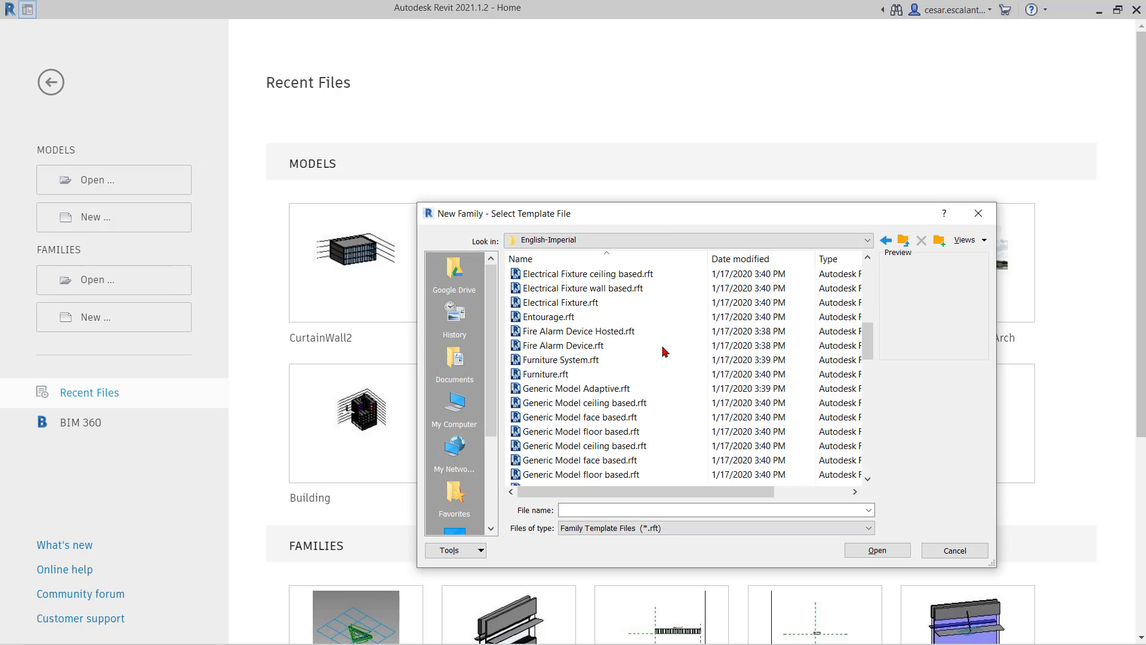
left_click(609, 407)
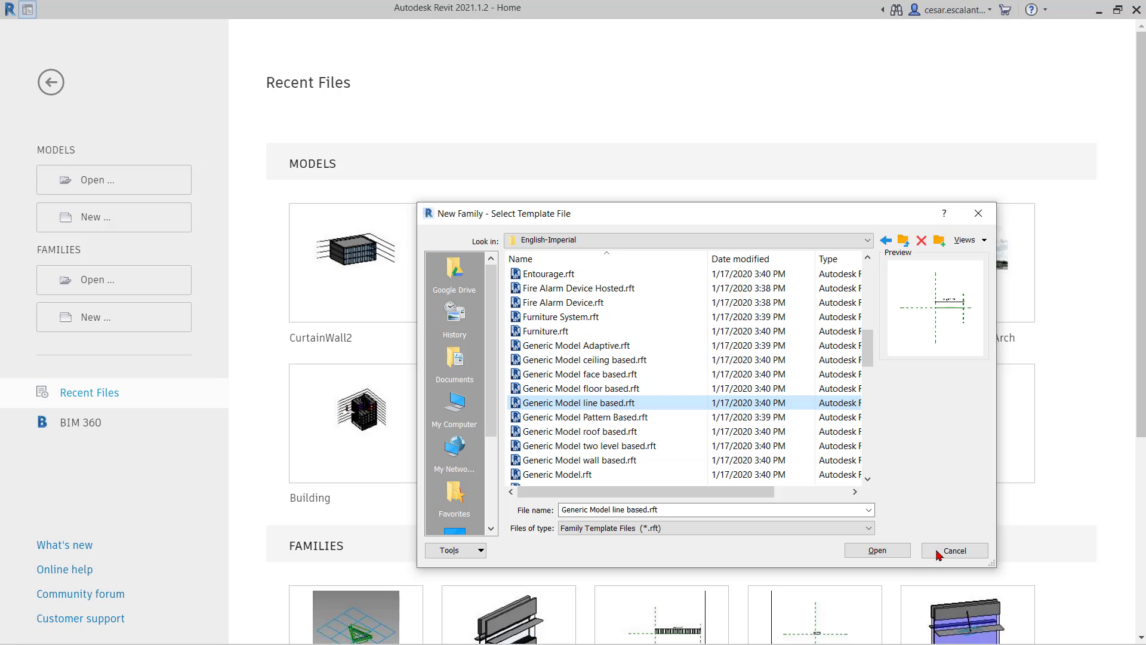
left_click(877, 551)
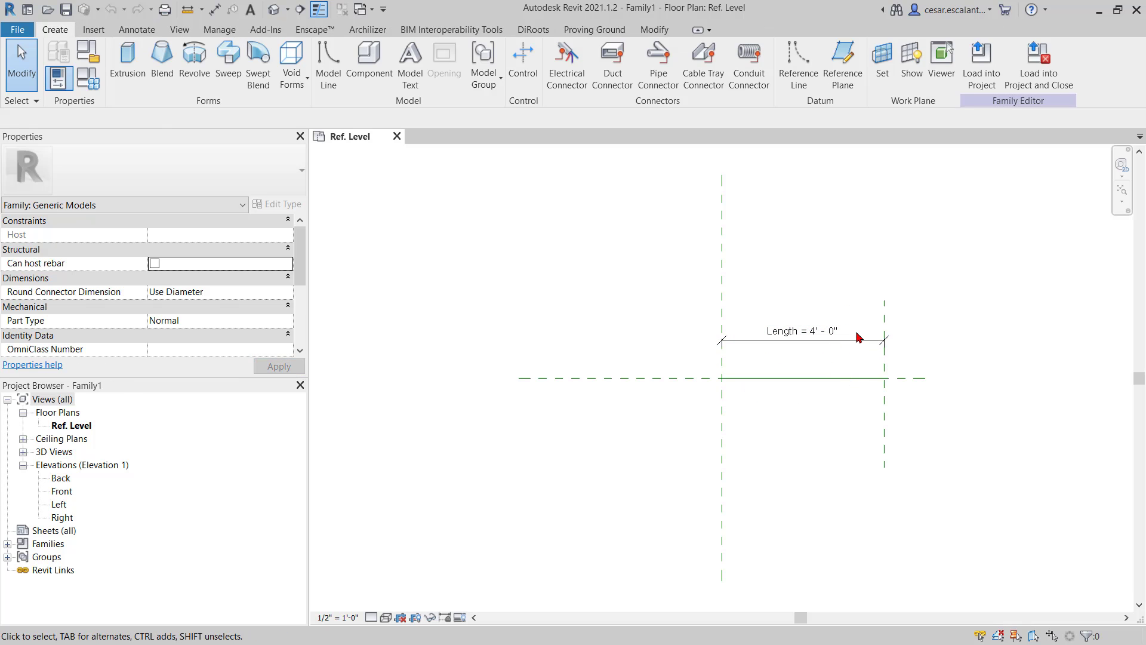
Open the Left elevation and the default 3D view of the family alongside the Ref. Level plan.
left_click(802, 381)
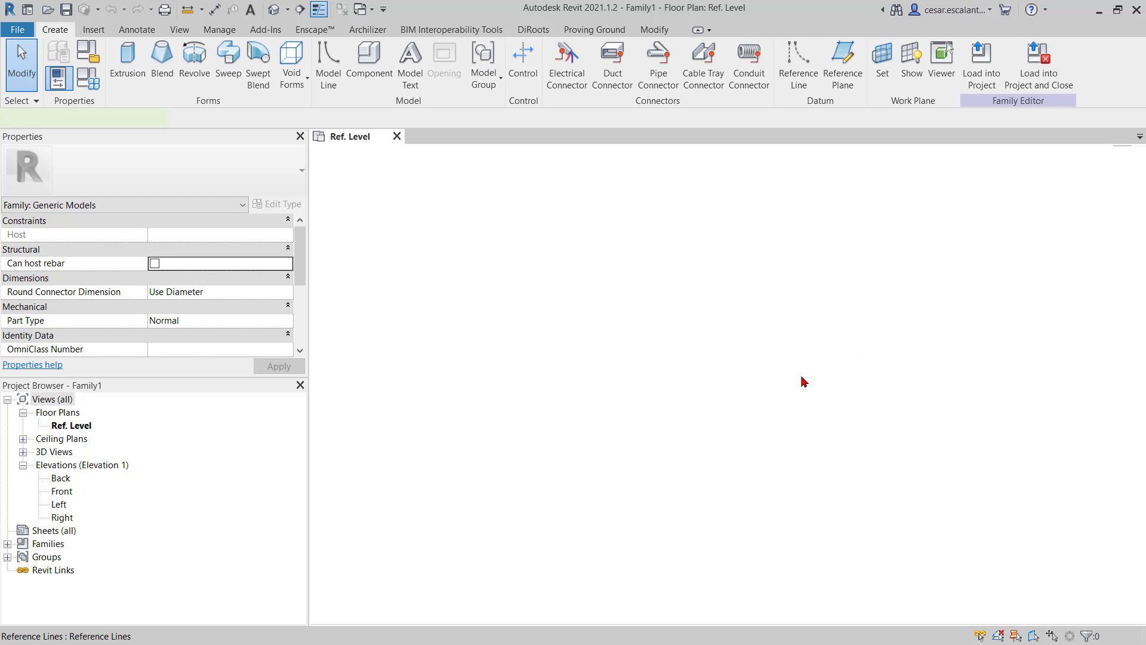
left_click(928, 416)
middle_click_drag(928, 416, 860, 440)
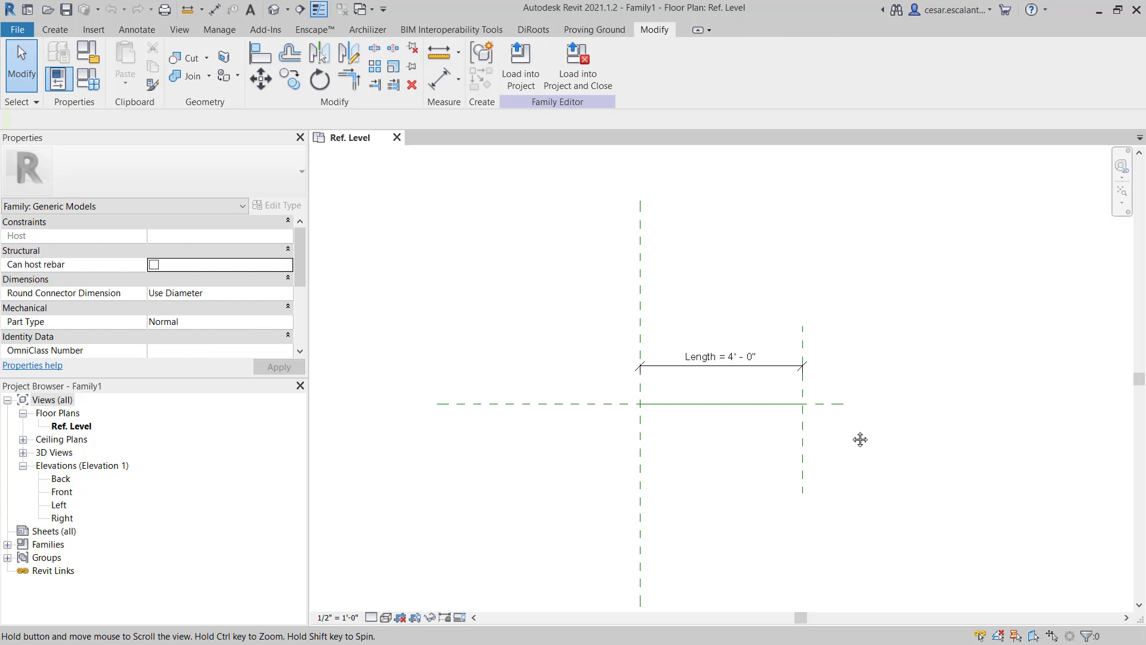
scroll(887, 358, "up", 2)
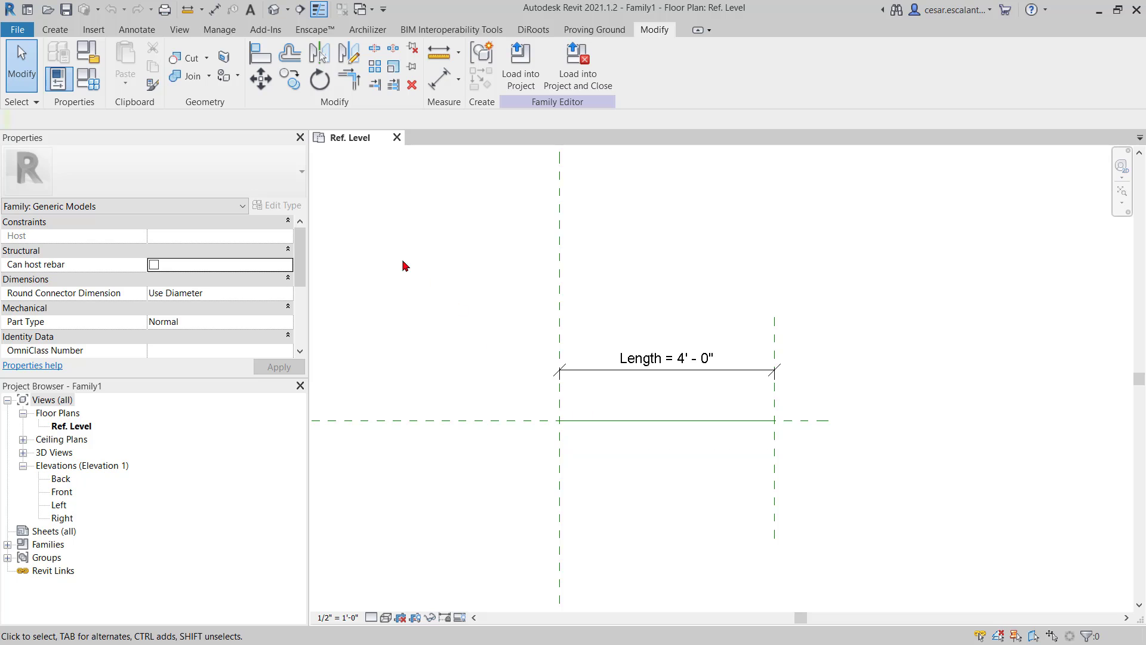
double_click(59, 505)
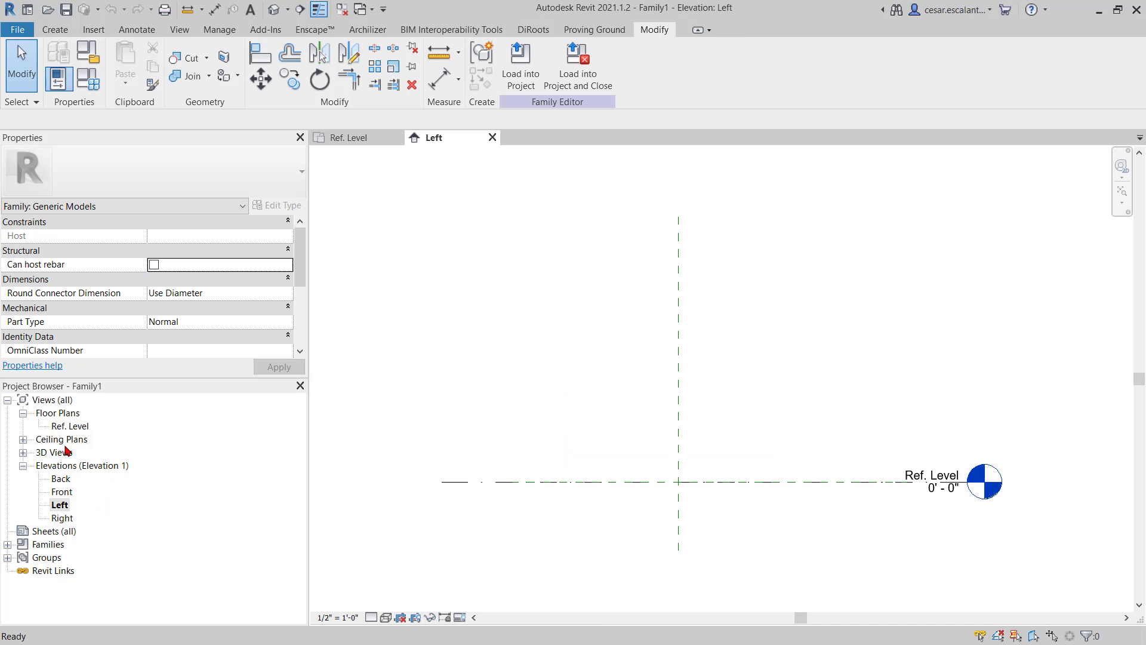
left_click(22, 452)
left_click(64, 465)
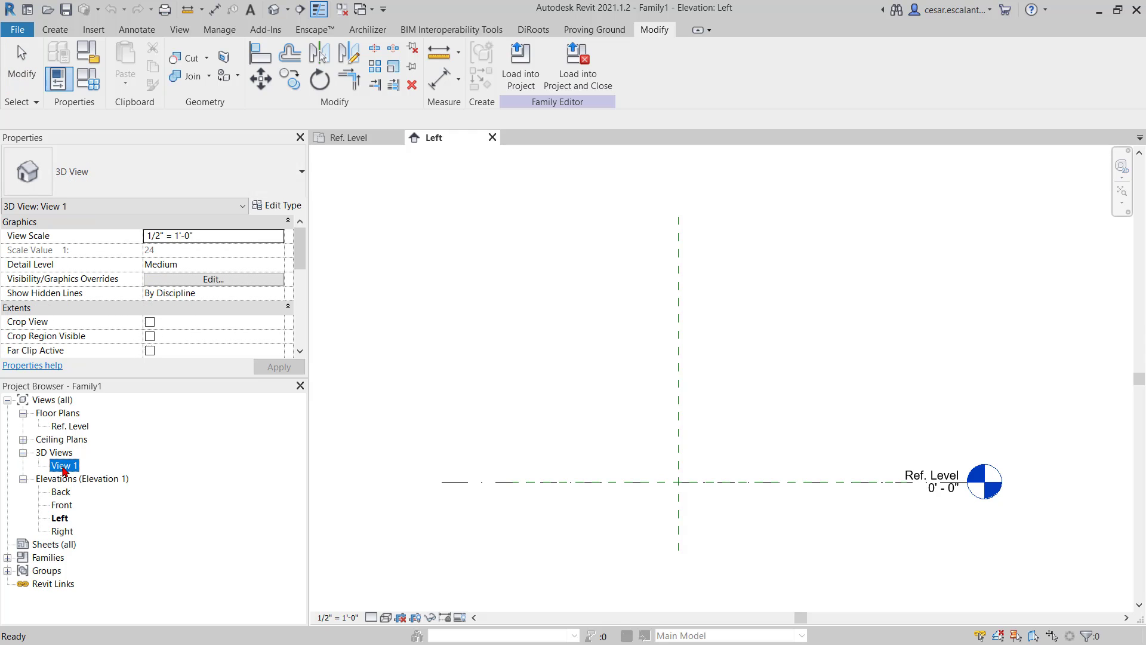
left_click(273, 9)
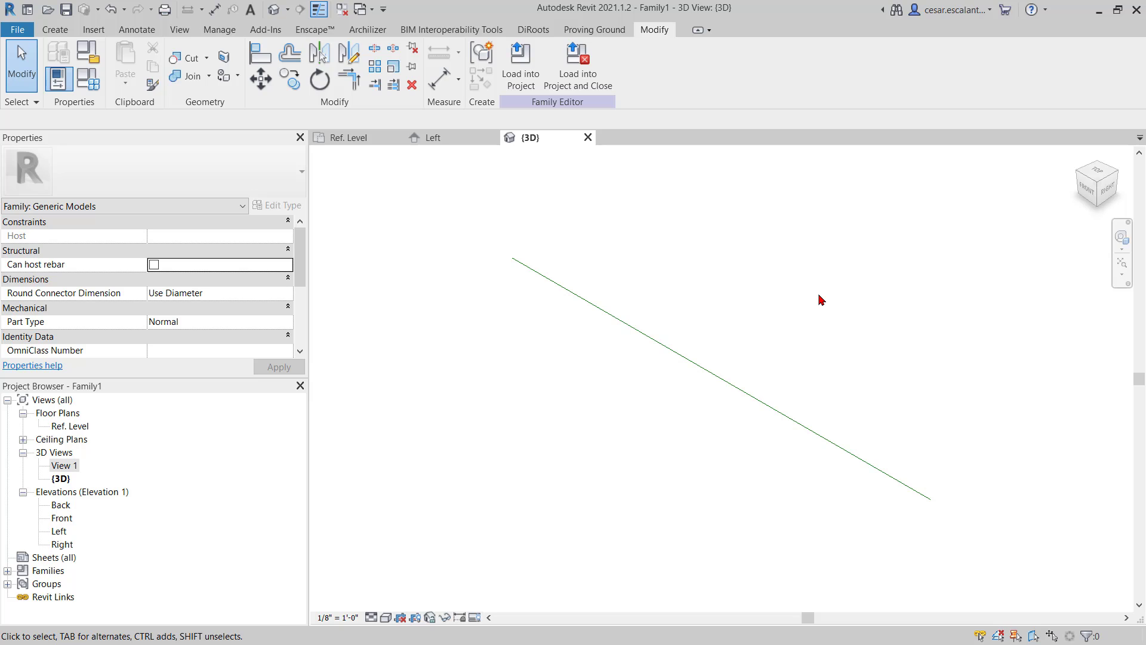
Tile the Ref. Level, Left and 3D views and zoom all of them to fit.
key("w")
key("t")
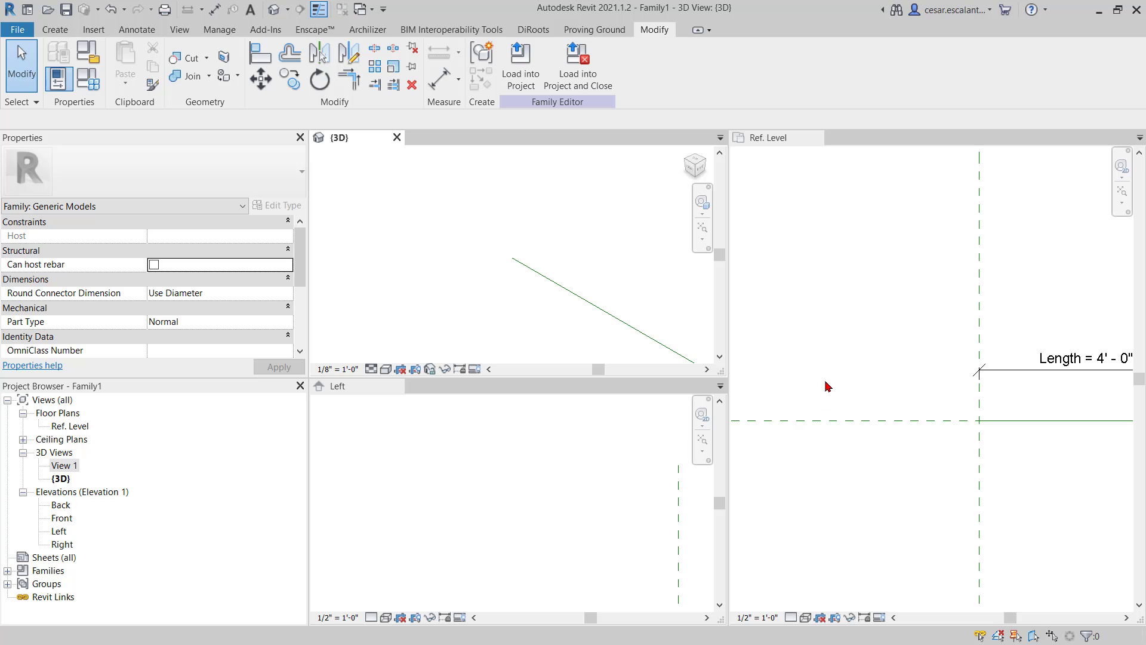
left_click(806, 360)
left_click(485, 501)
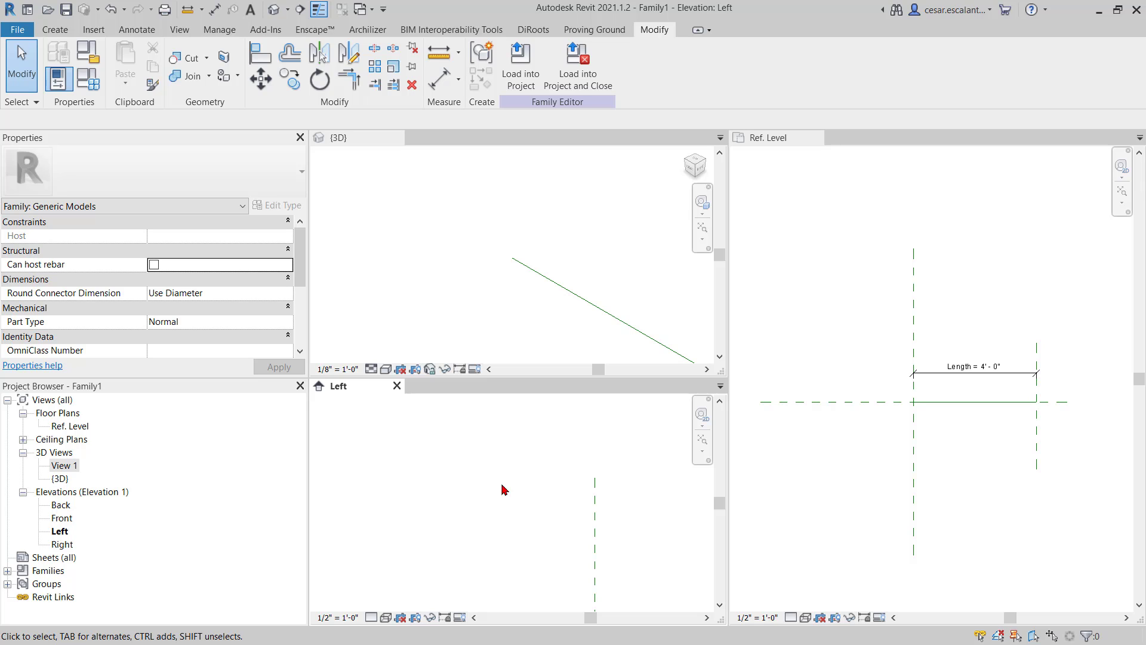
left_click(702, 455)
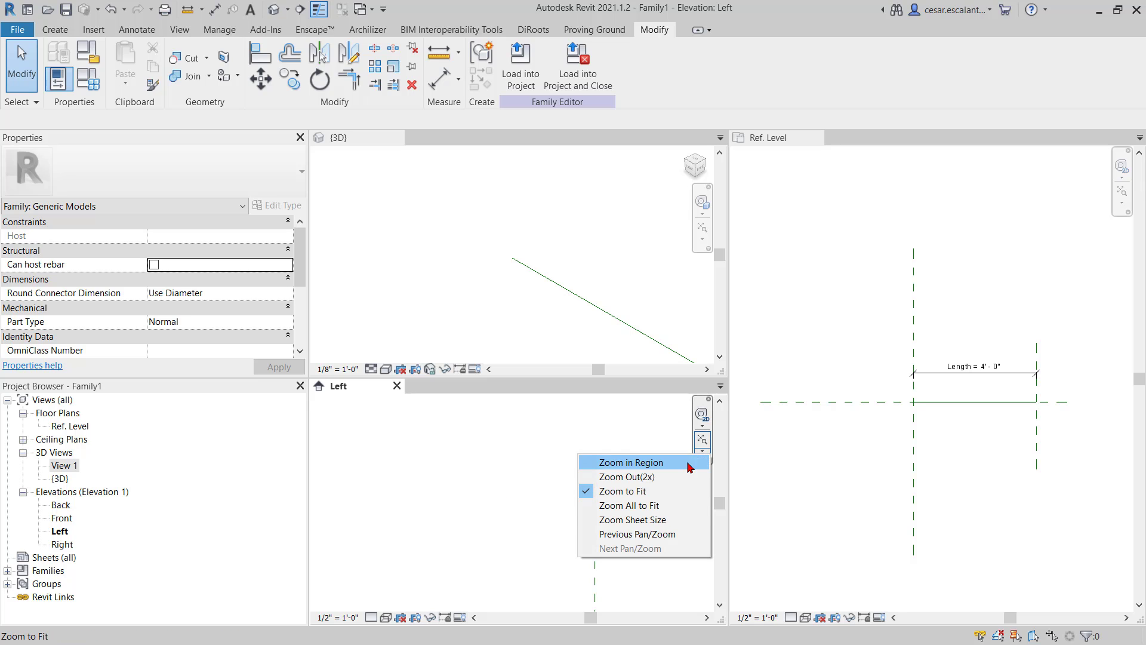
left_click(665, 512)
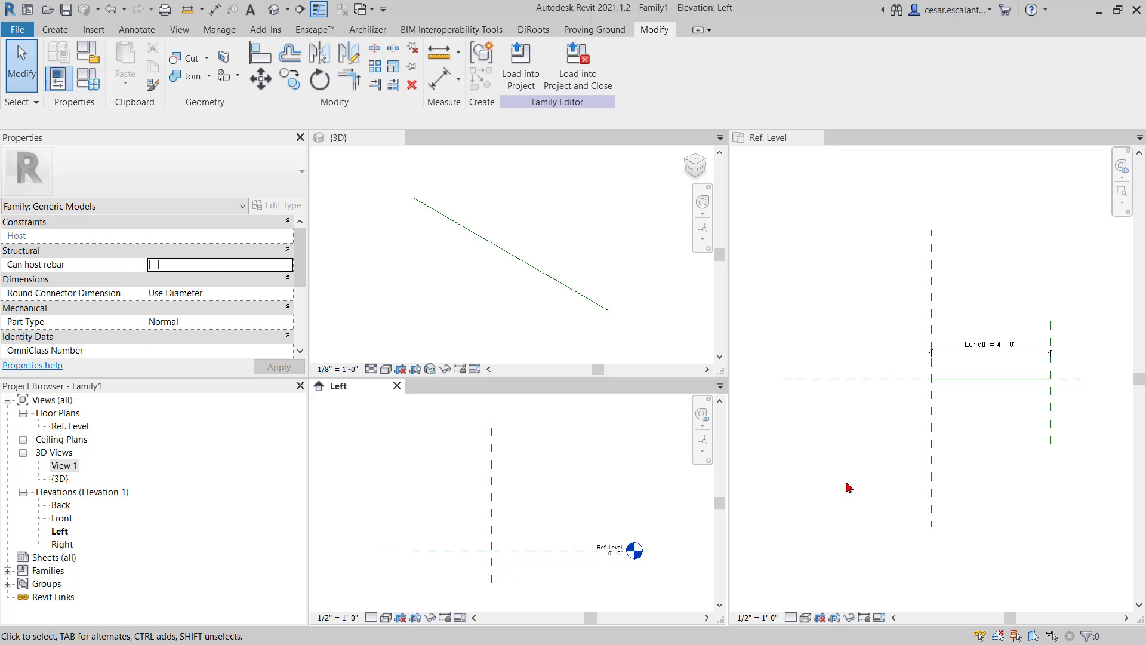
scroll(947, 397, "up", 2)
left_click(873, 404)
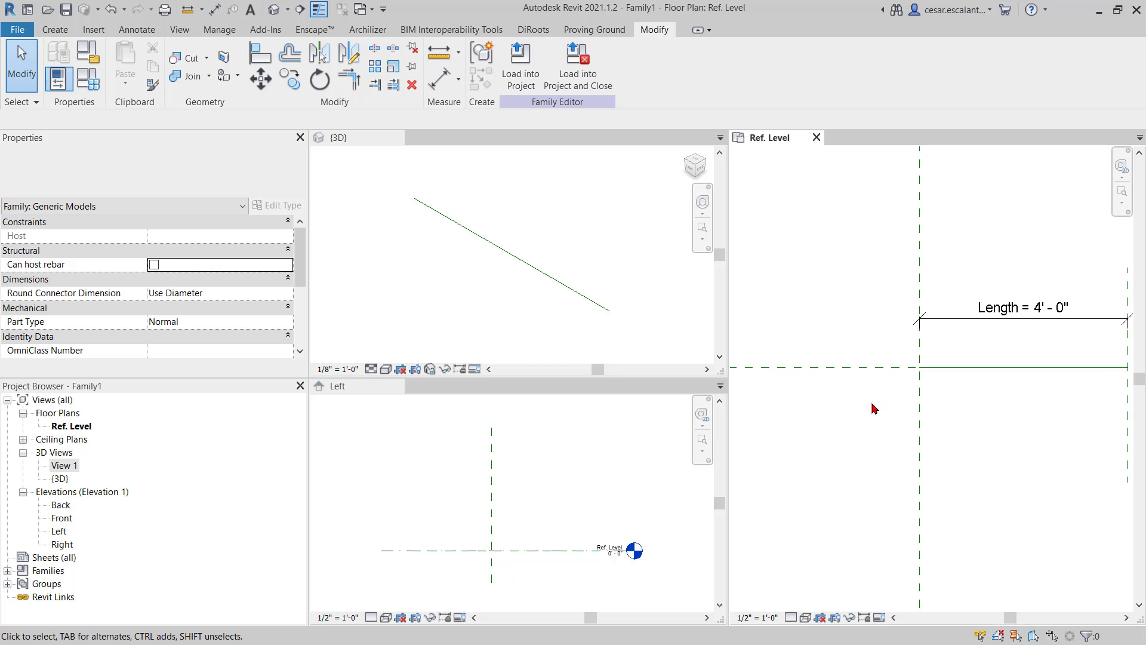
left_click(501, 542)
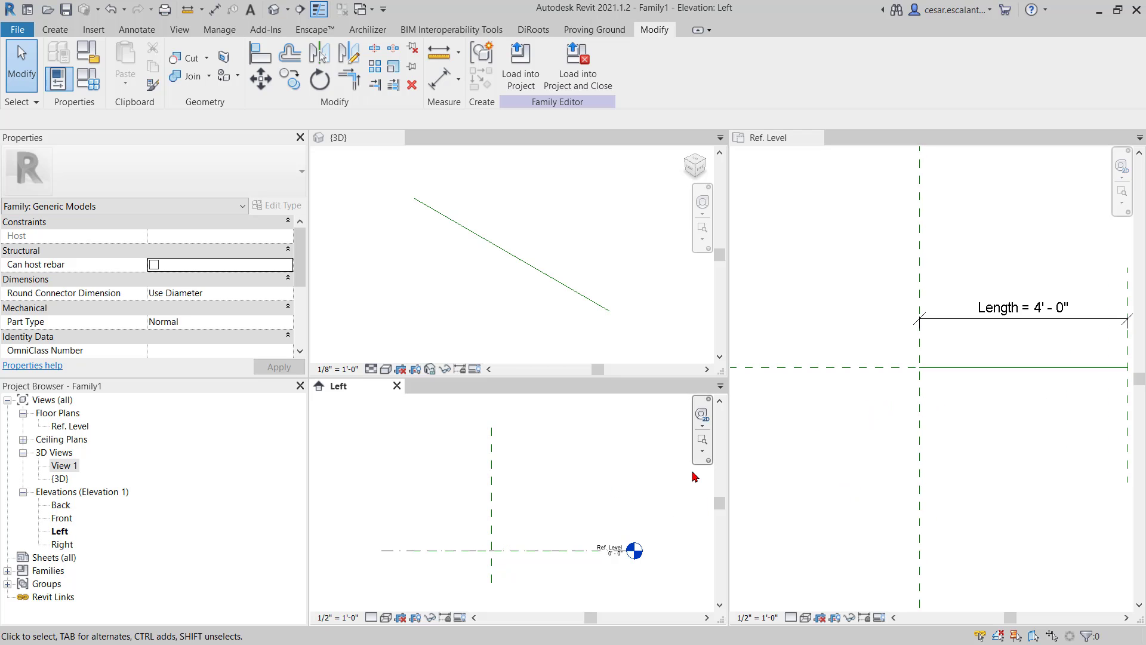
scroll(770, 411, "down", 2)
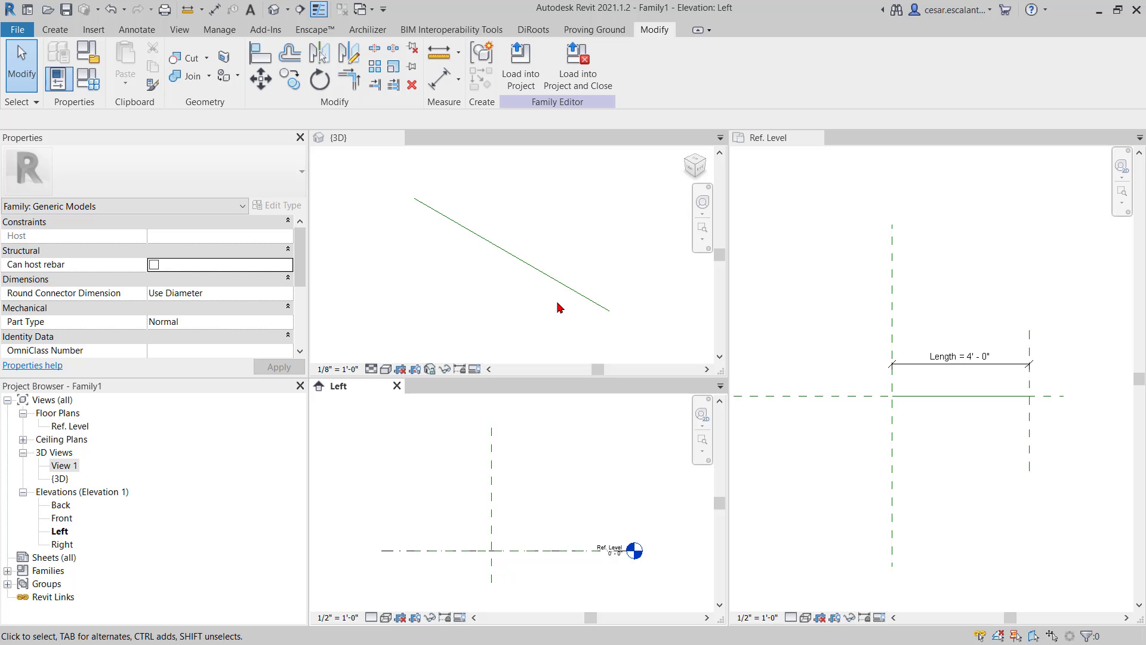
Start a solid Sweep and pick the reference line spanning the Length dimension in the Ref. Level plan as its completed path.
left_click(55, 29)
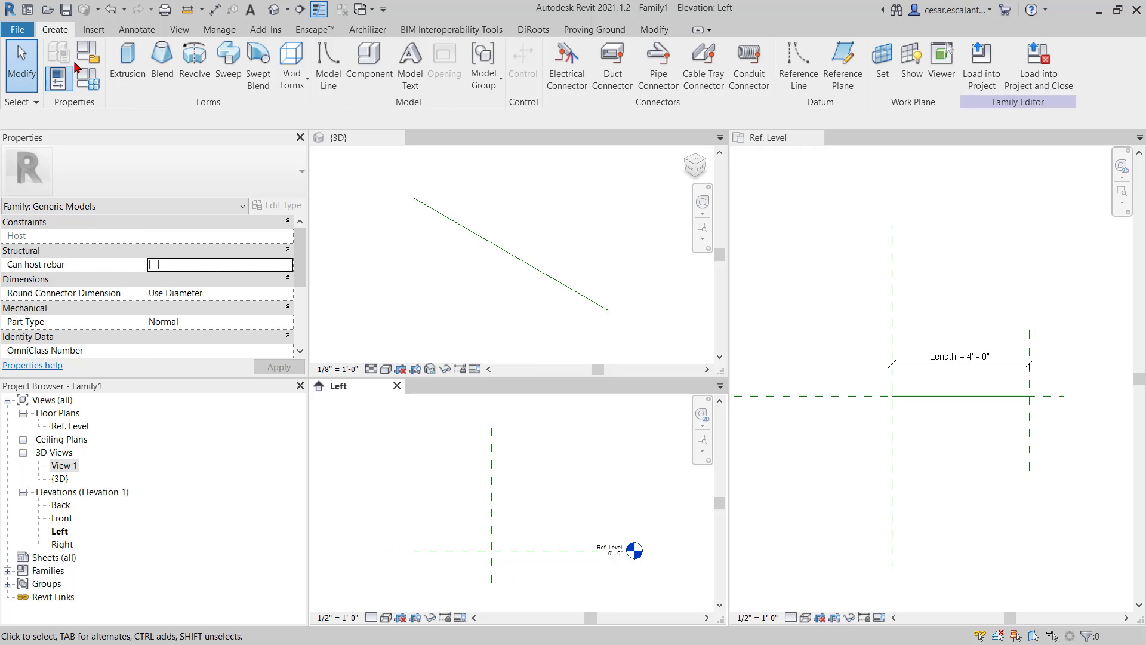
left_click(238, 78)
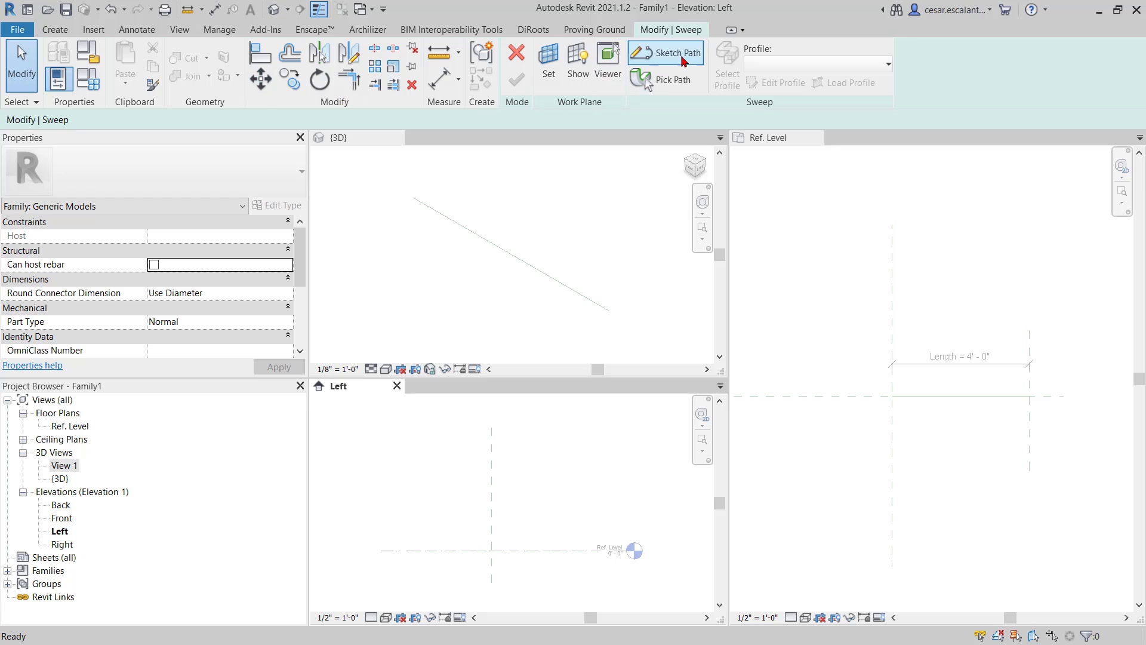
left_click(675, 80)
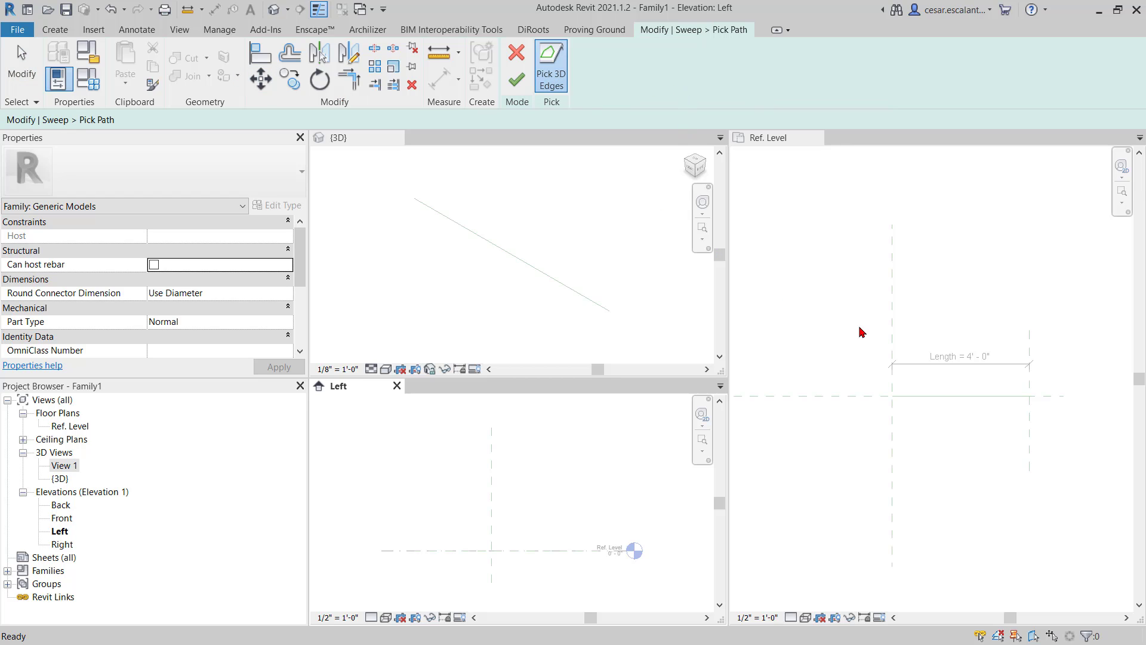
left_click(779, 336)
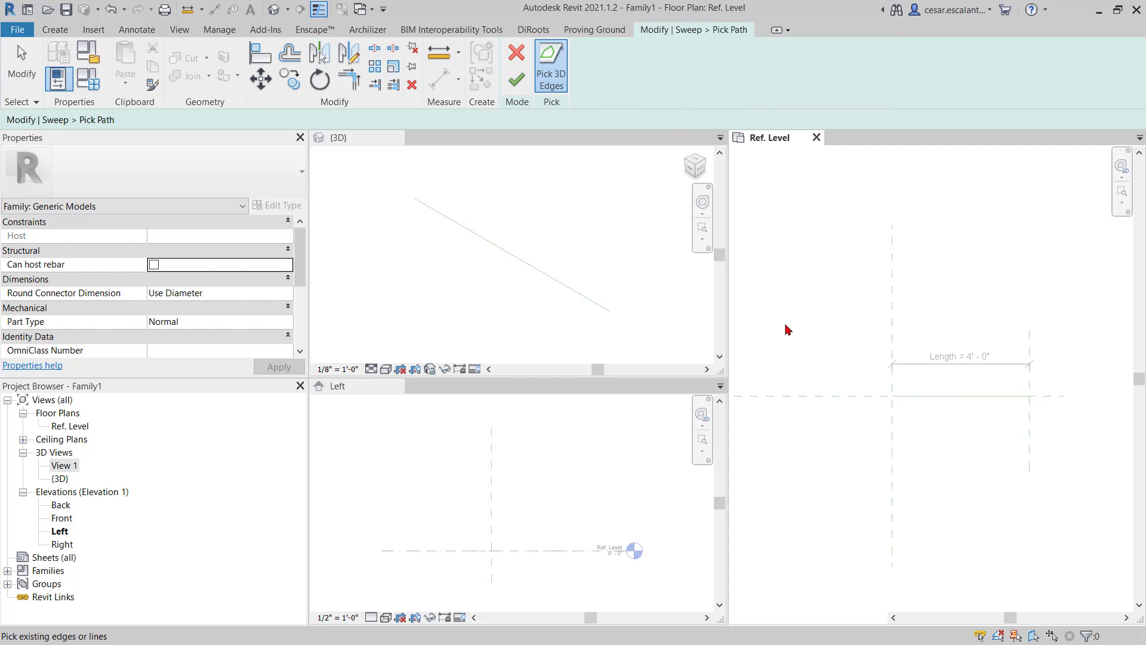
left_click(939, 404)
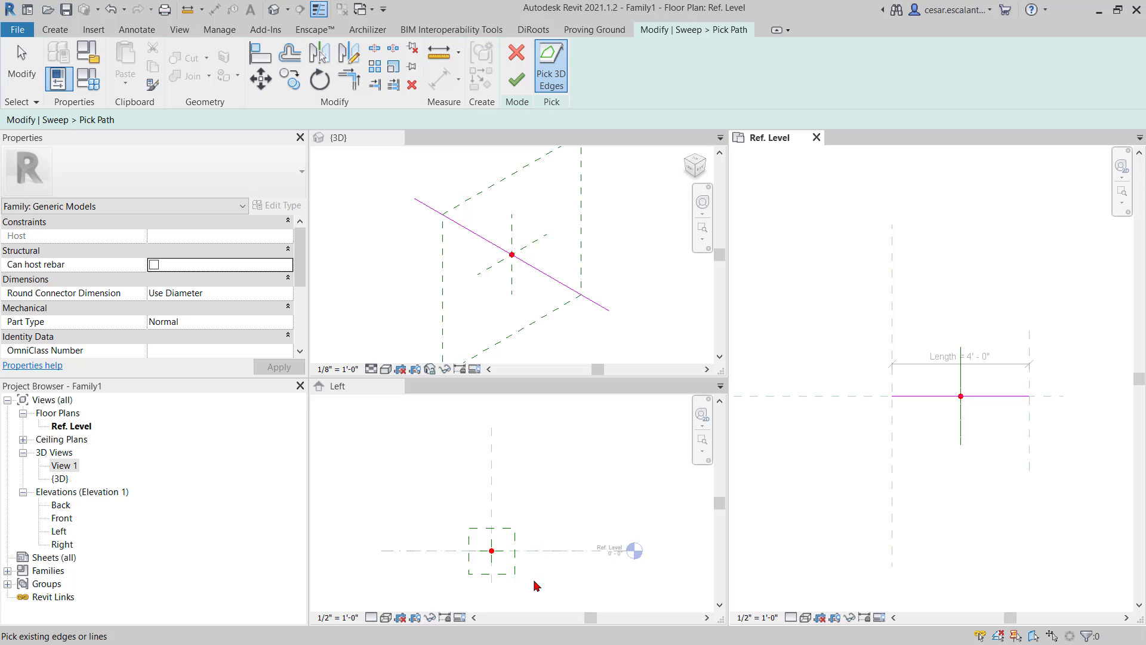
scroll(536, 587, "up", 5)
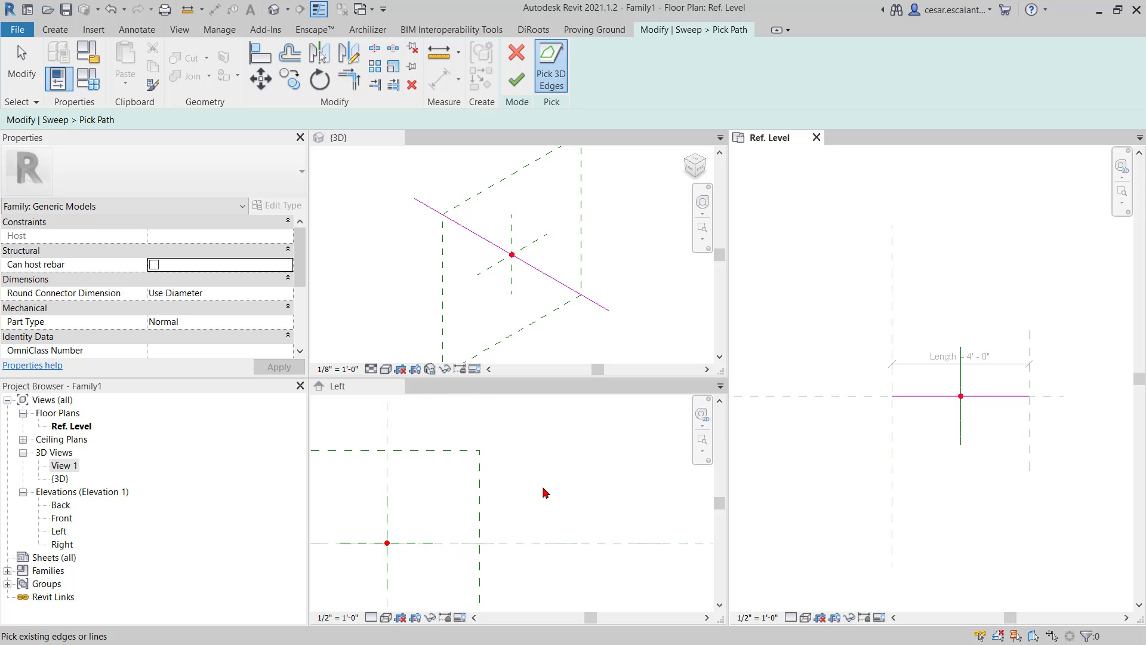
scroll(544, 493, "down", 3)
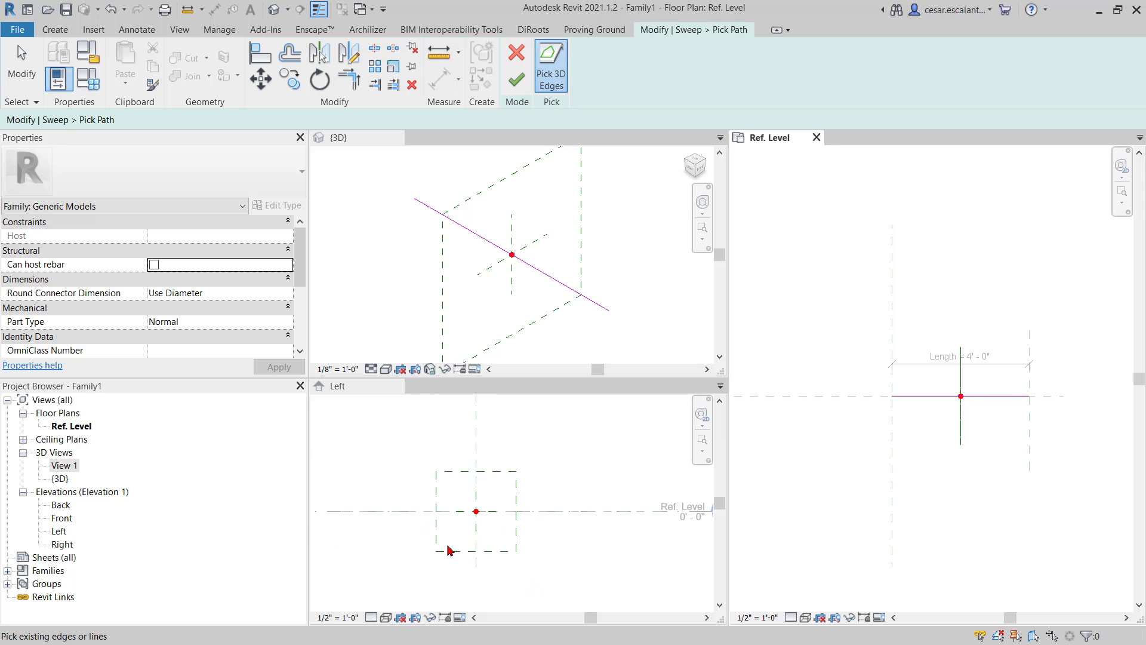
scroll(466, 538, "up", 5)
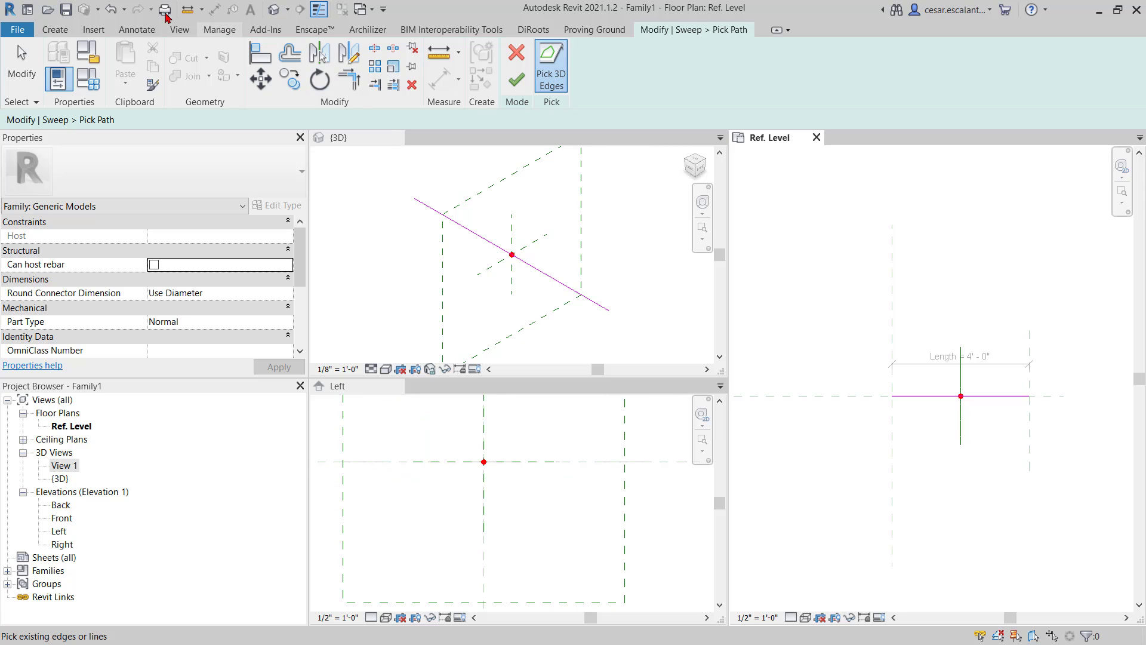
left_click(55, 29)
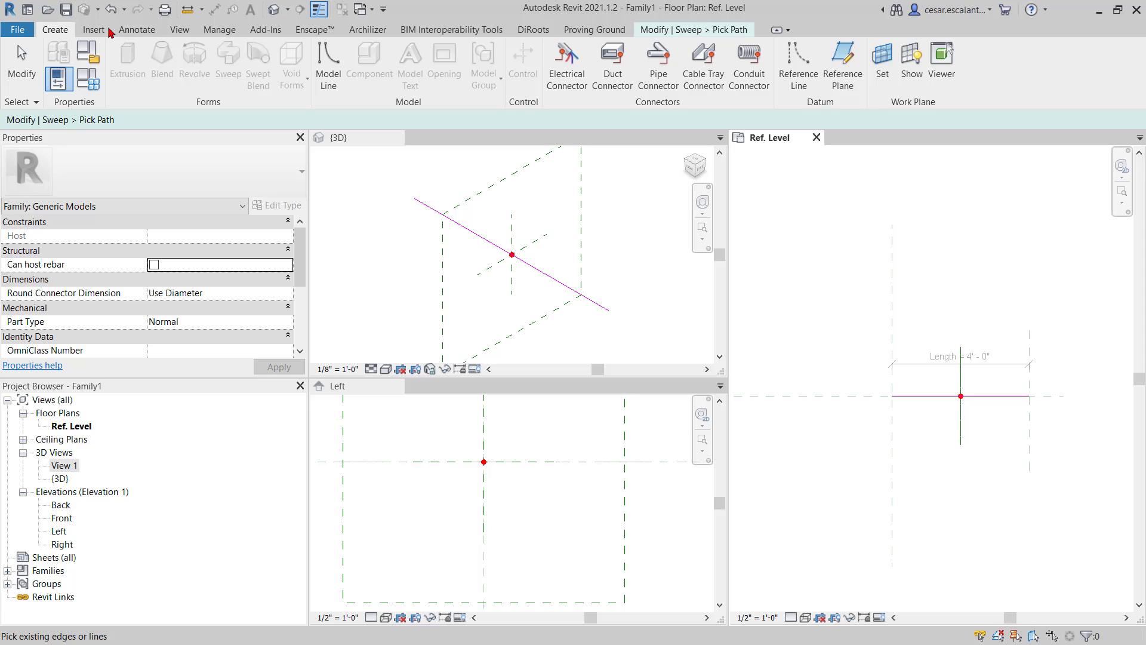
left_click(738, 31)
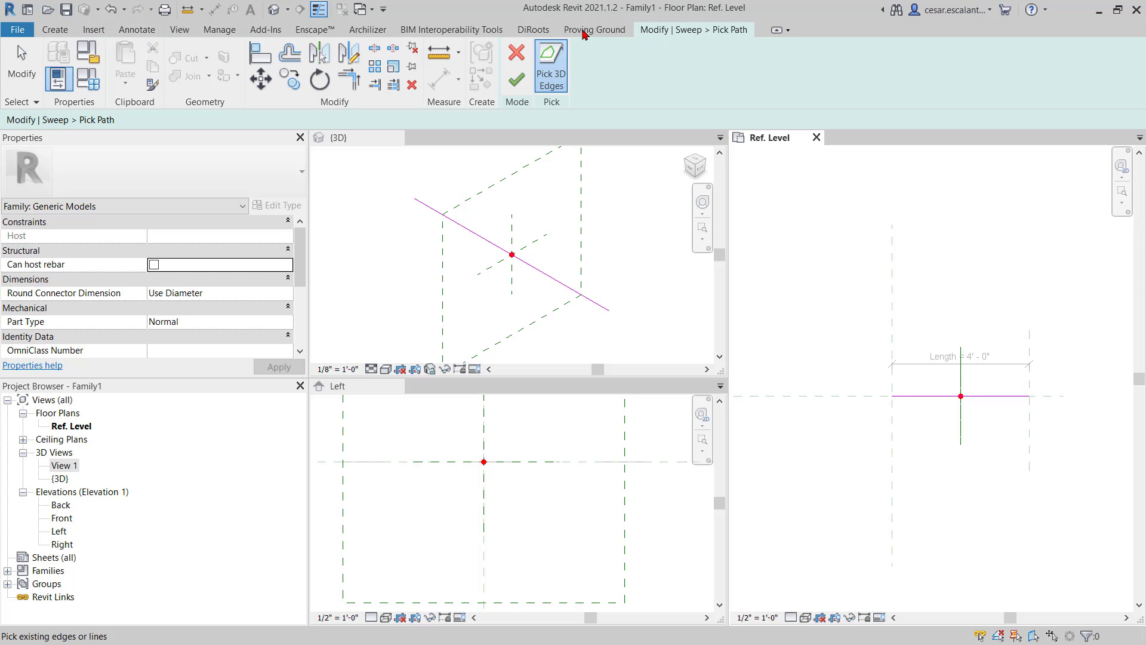
left_click(515, 81)
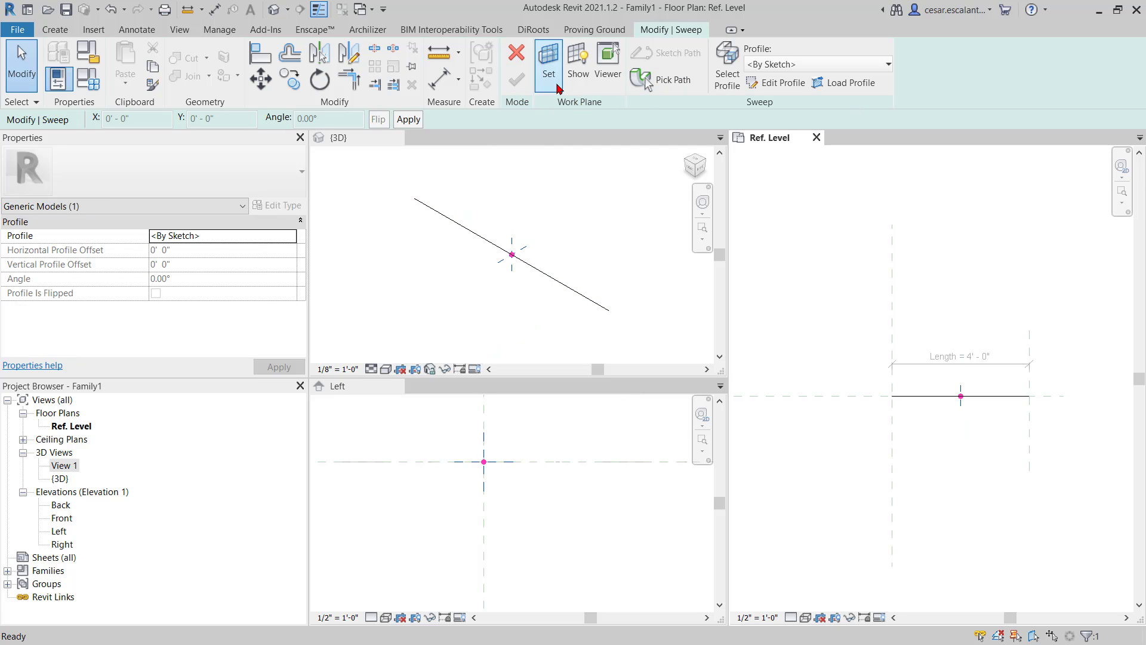
Open the sweep's by-sketch profile for editing in the Left elevation.
left_click(776, 83)
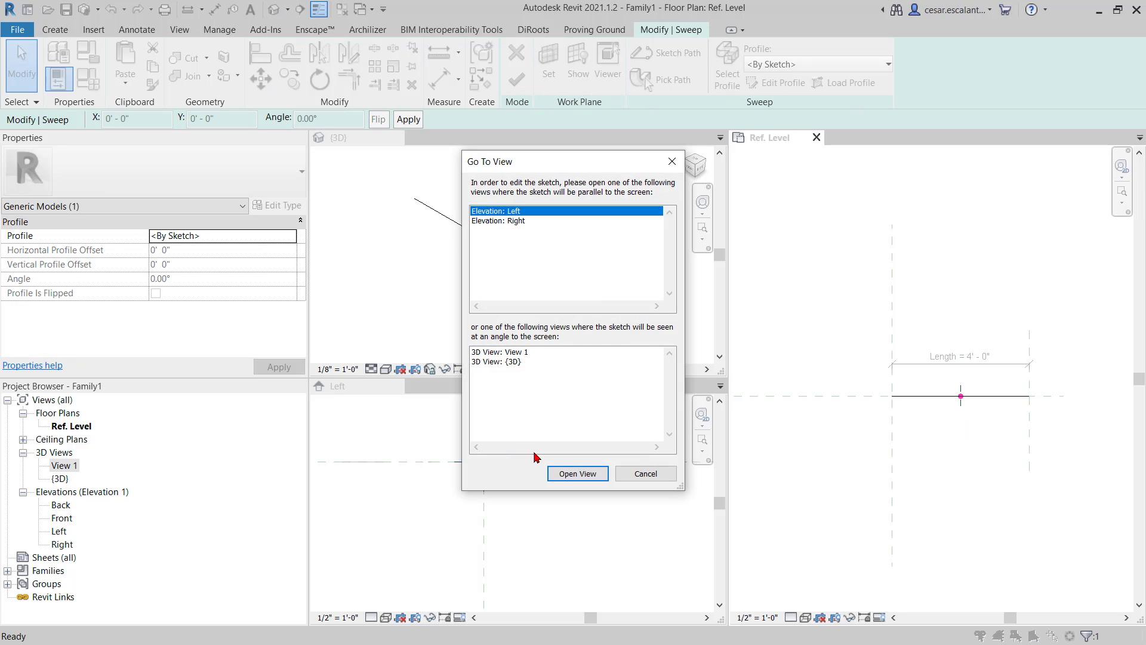
left_click(582, 475)
scroll(491, 457, "up", 2)
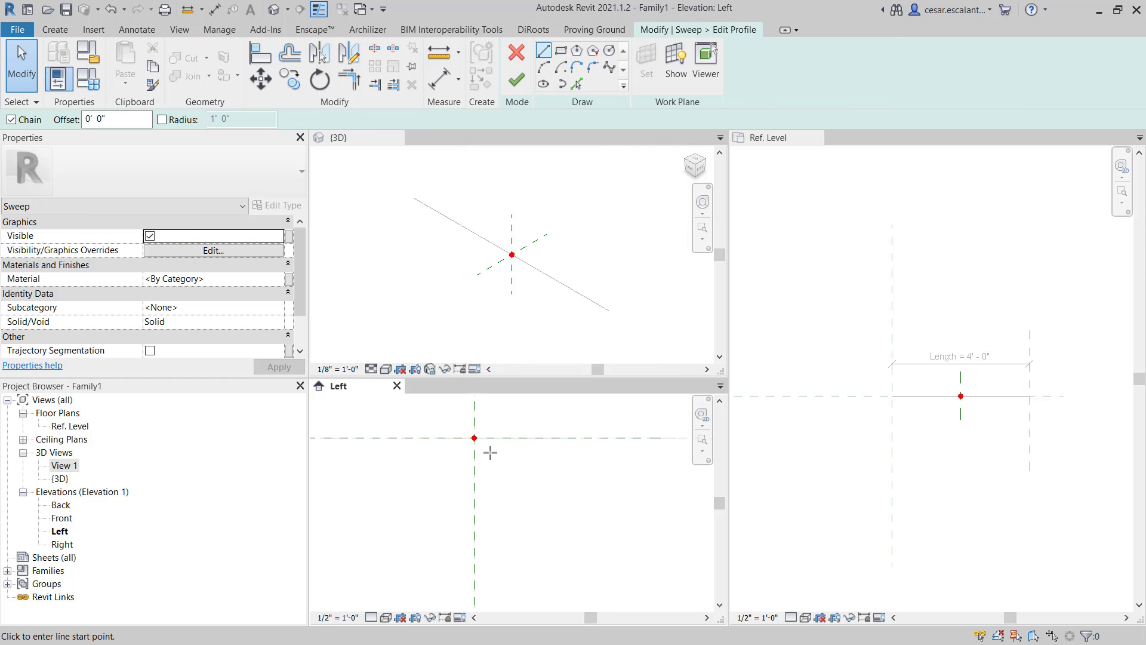
middle_click_drag(529, 456, 562, 520)
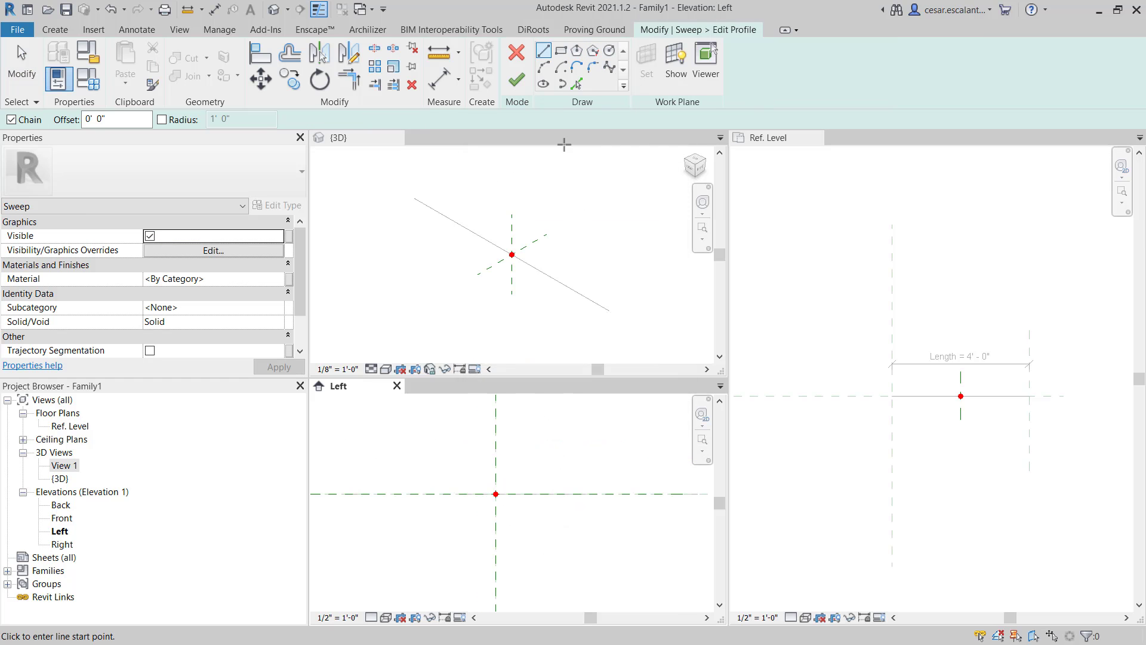
Sketch a vertical line about 3/4" long up to the profile plane's centre point and a horizontal line about 1" long away from it.
left_click(544, 53)
middle_click_drag(504, 531, 500, 517)
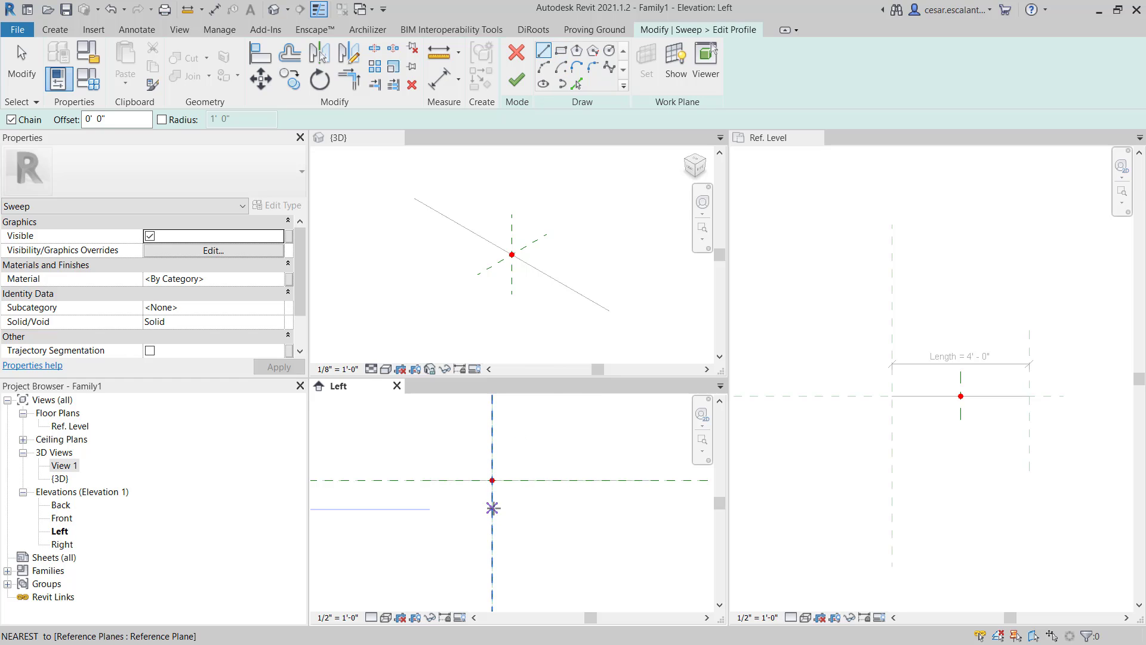
left_click(492, 508)
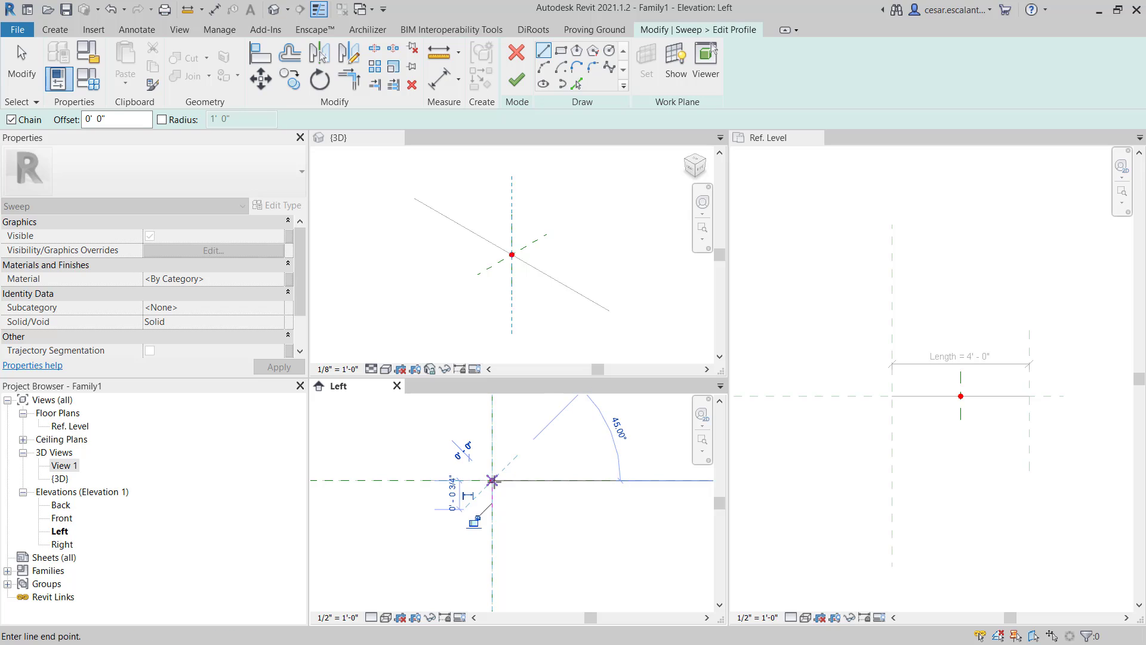
left_click(530, 480)
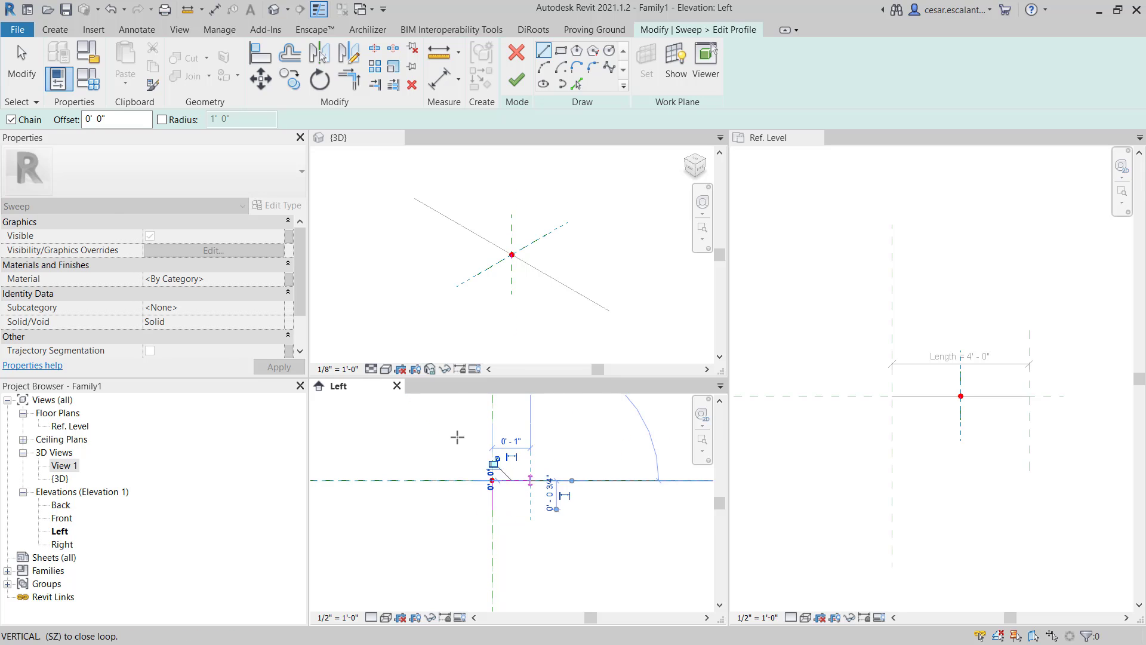
left_click(20, 70)
scroll(409, 516, "up", 1)
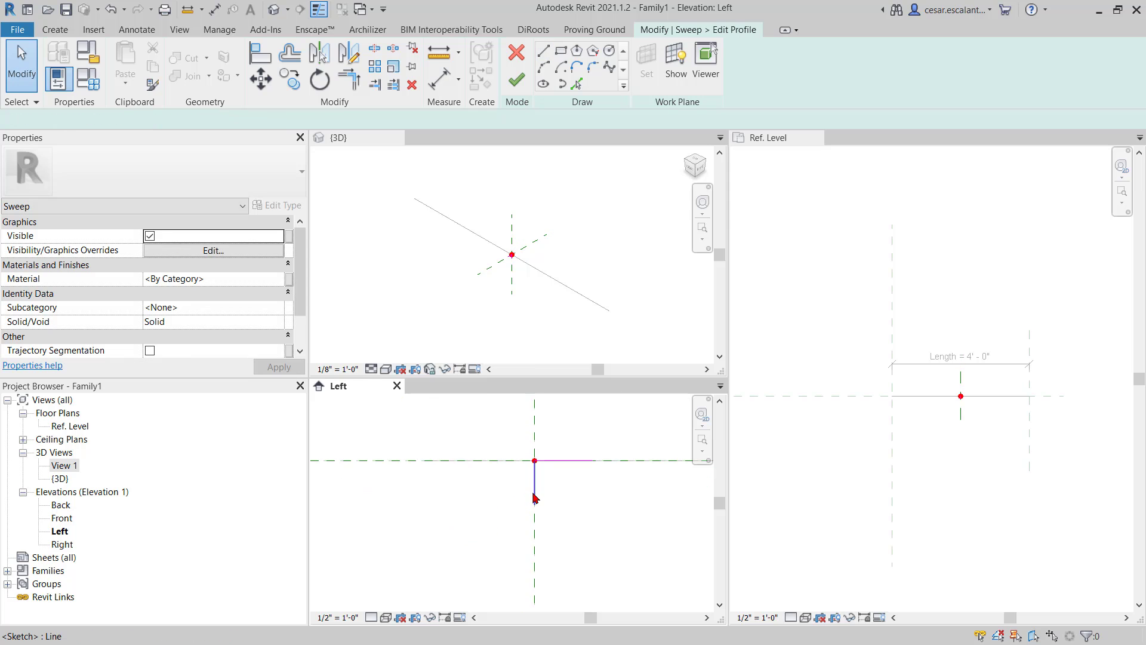
Set the length of the vertical profile line to 1".
left_click(535, 496)
left_click(493, 490)
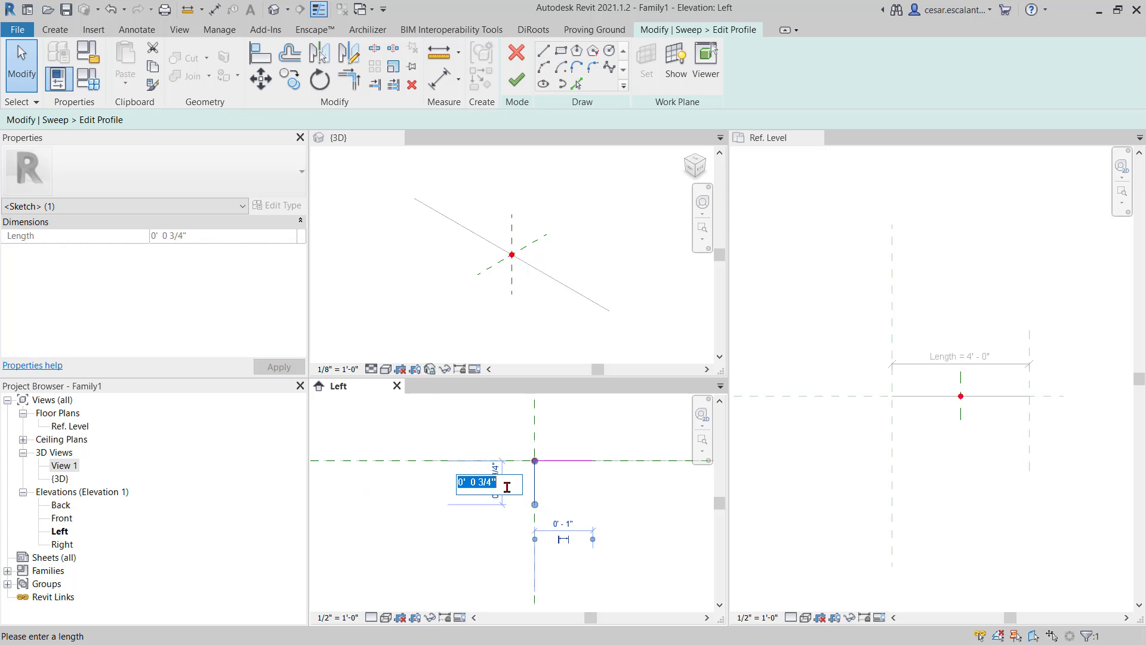
type("1")
key("Return")
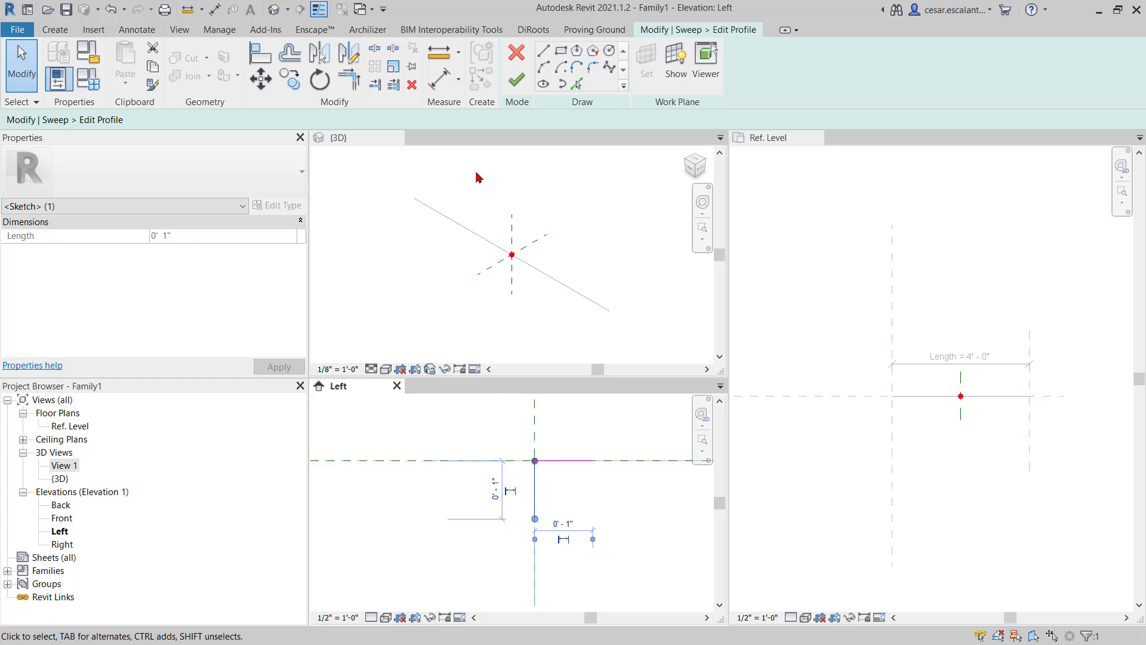
Offset copies of the vertical and horizontal profile lines 1/4" toward the inside of the corner.
left_click(289, 52)
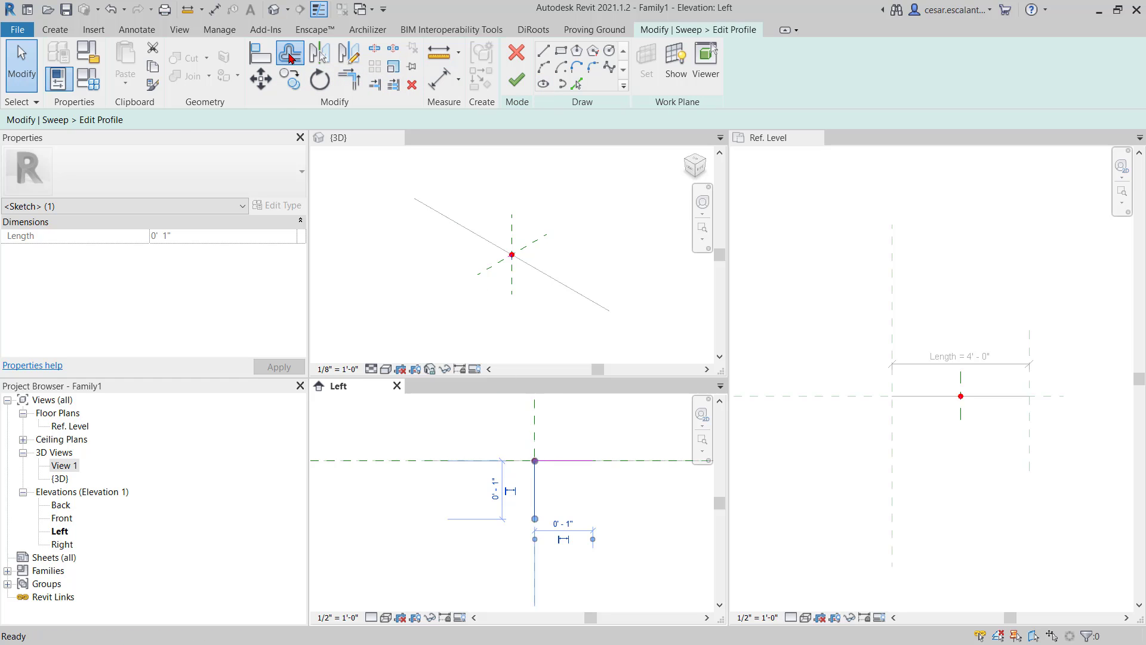
left_click(348, 119)
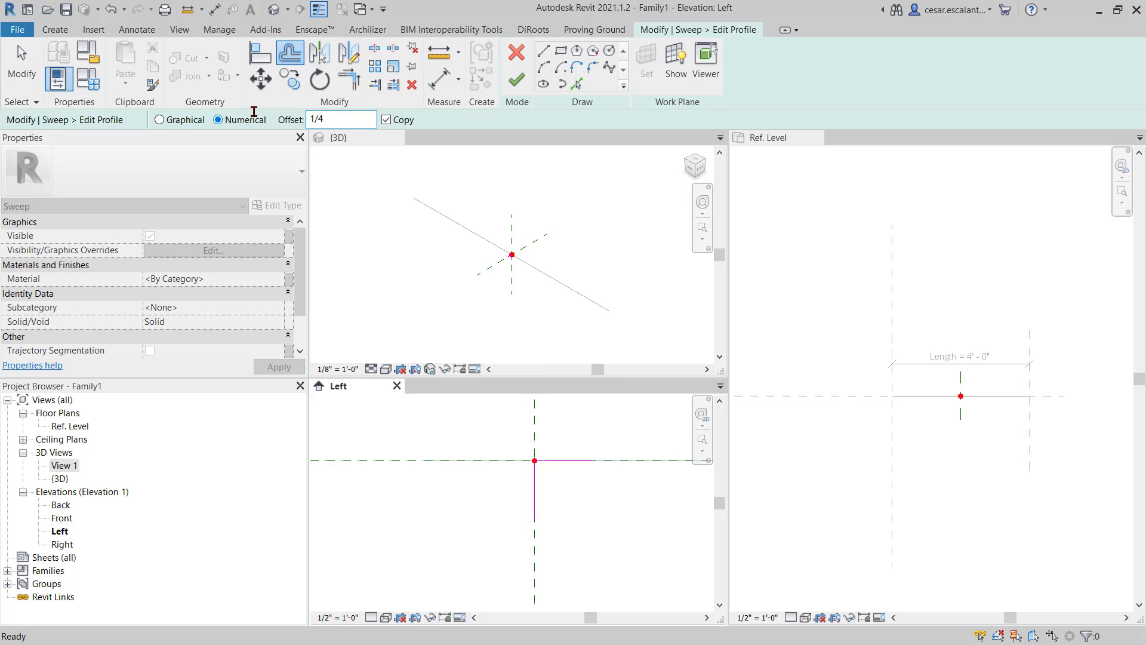
left_click(537, 493)
left_click(577, 468)
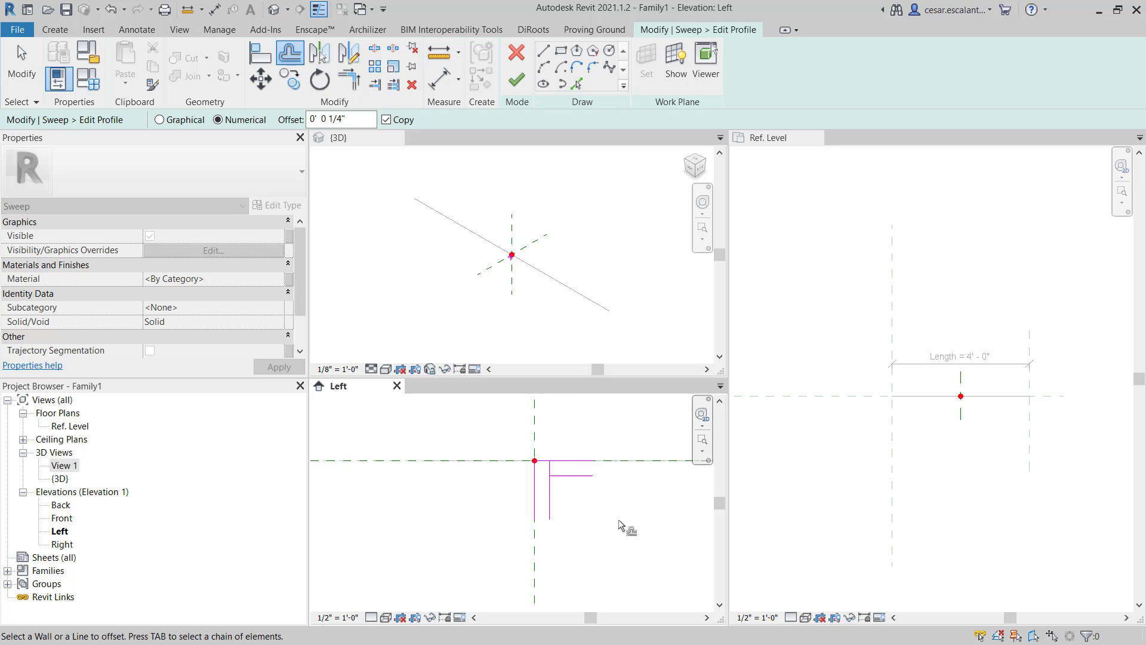
Draw short lines closing the open ends between the original and offset lines of both profile legs.
left_click(543, 53)
left_click(549, 460)
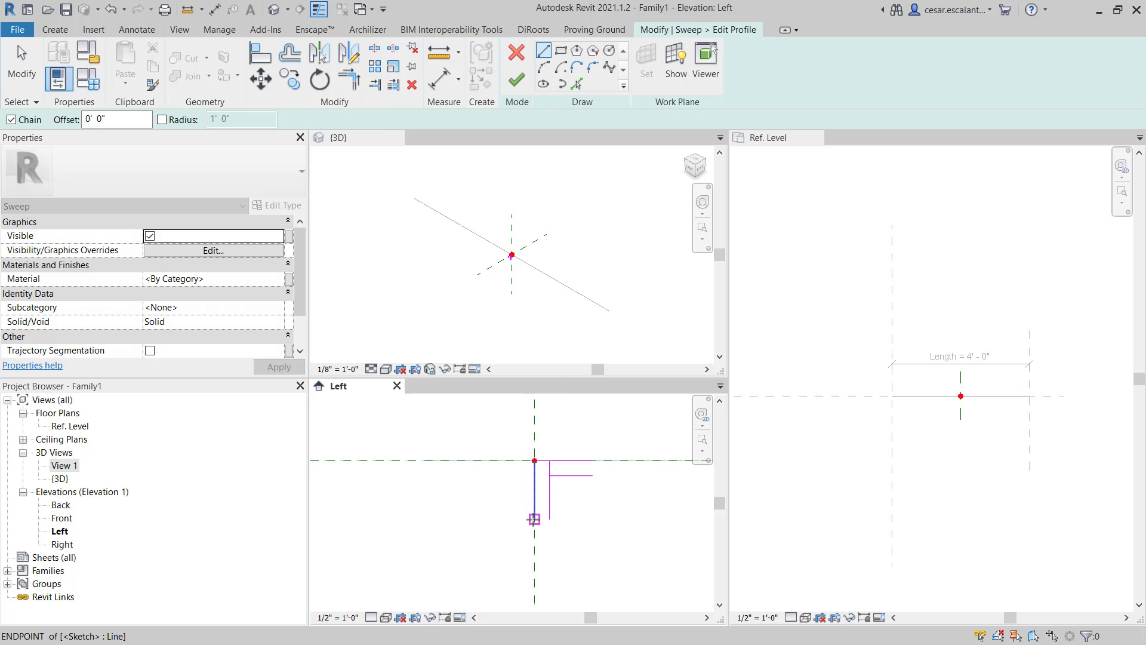
left_click(549, 519)
left_click(592, 476)
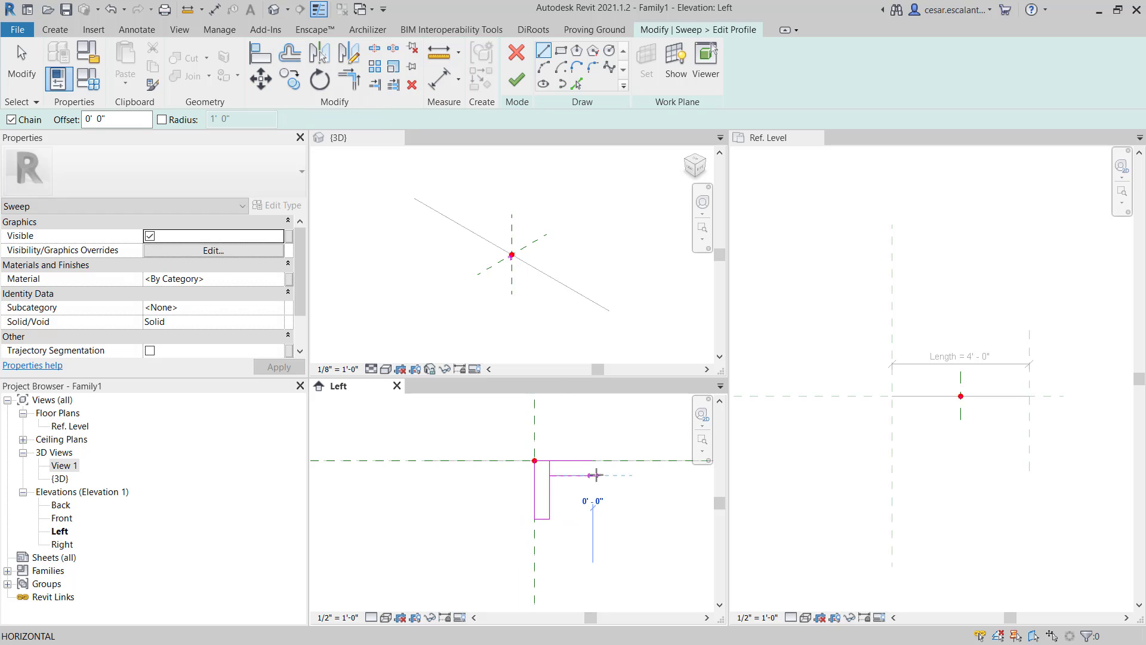
left_click(593, 460)
Trim the two offset lines to an inner corner so the profile forms a closed L shape.
key("t")
key("r")
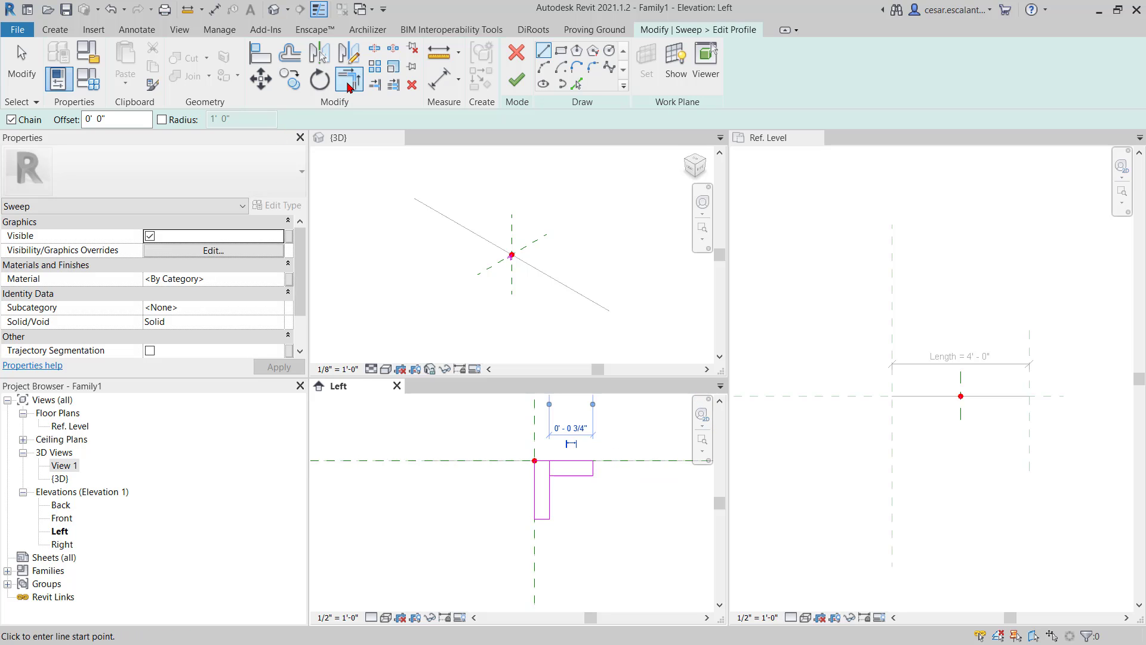
scroll(563, 479, "down", 3)
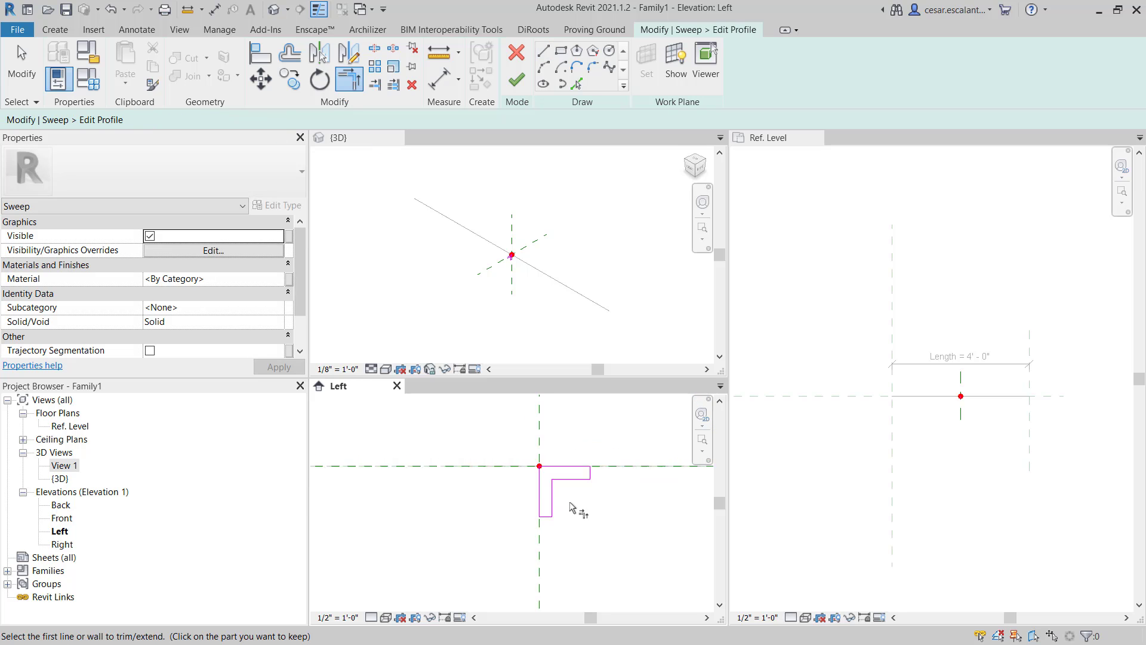
middle_click_drag(522, 527, 457, 527)
key("Escape")
key("Escape")
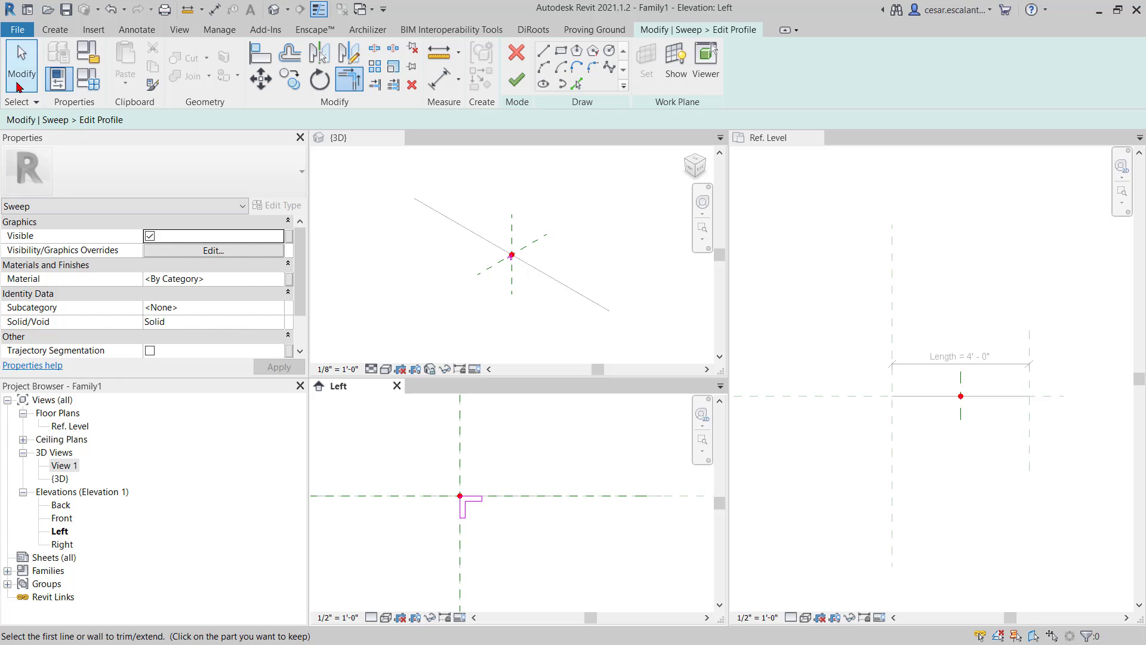
Mirror a copy of the whole L profile across a drawn vertical axis in the Left elevation.
left_click_drag(425, 566, 506, 489)
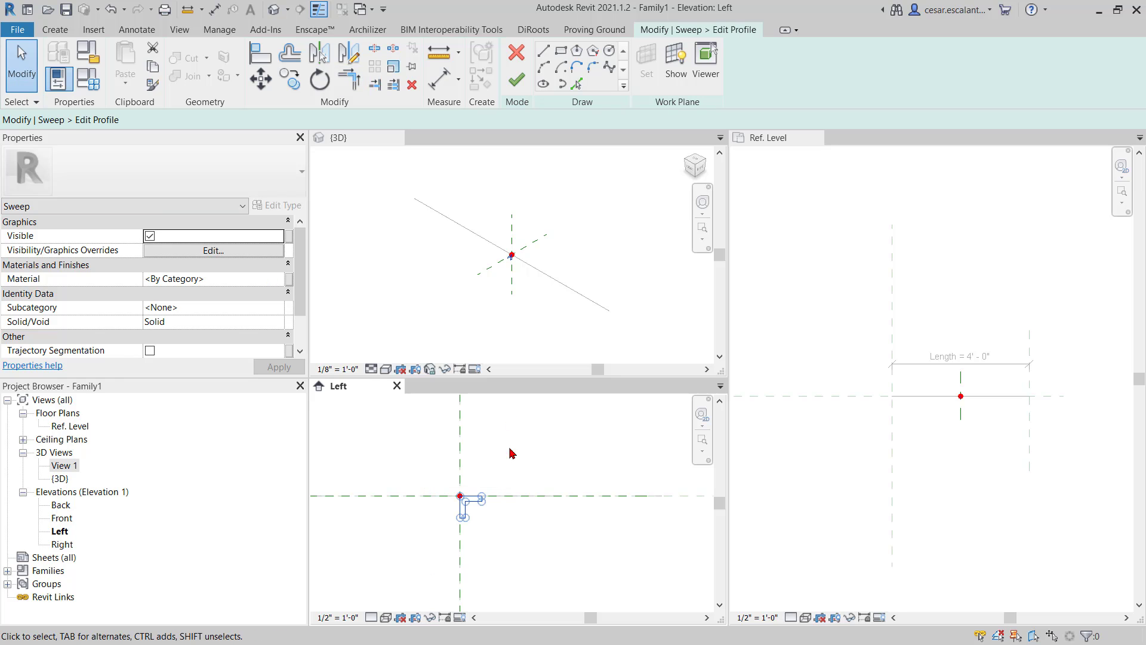
key("d")
key("m")
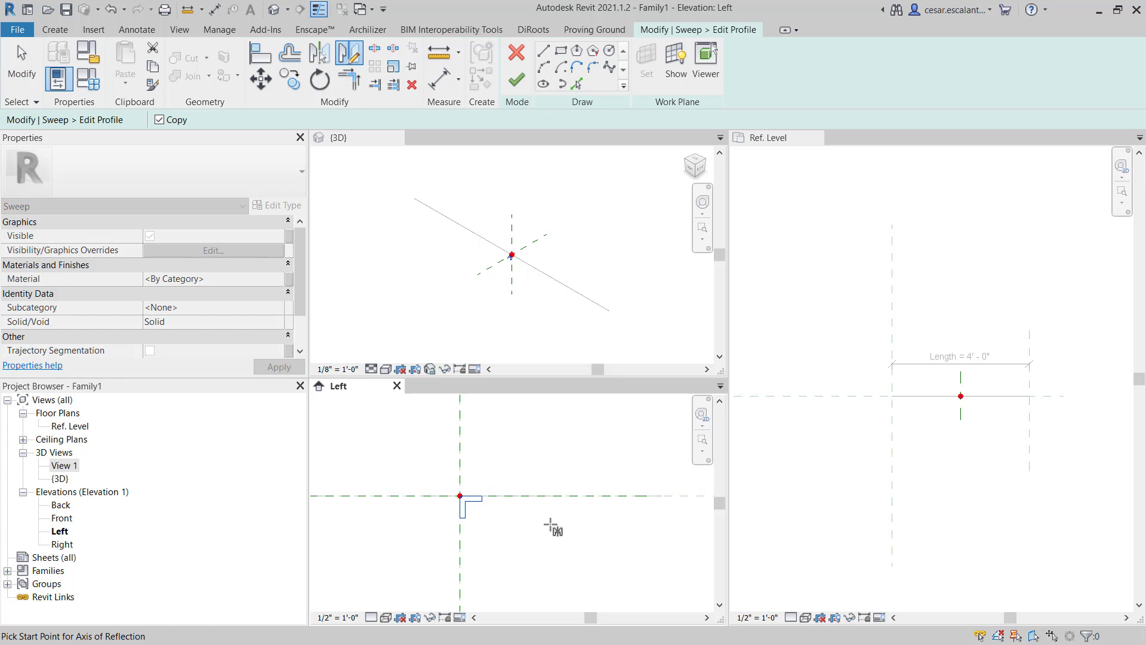
left_click(549, 525)
left_click(552, 445)
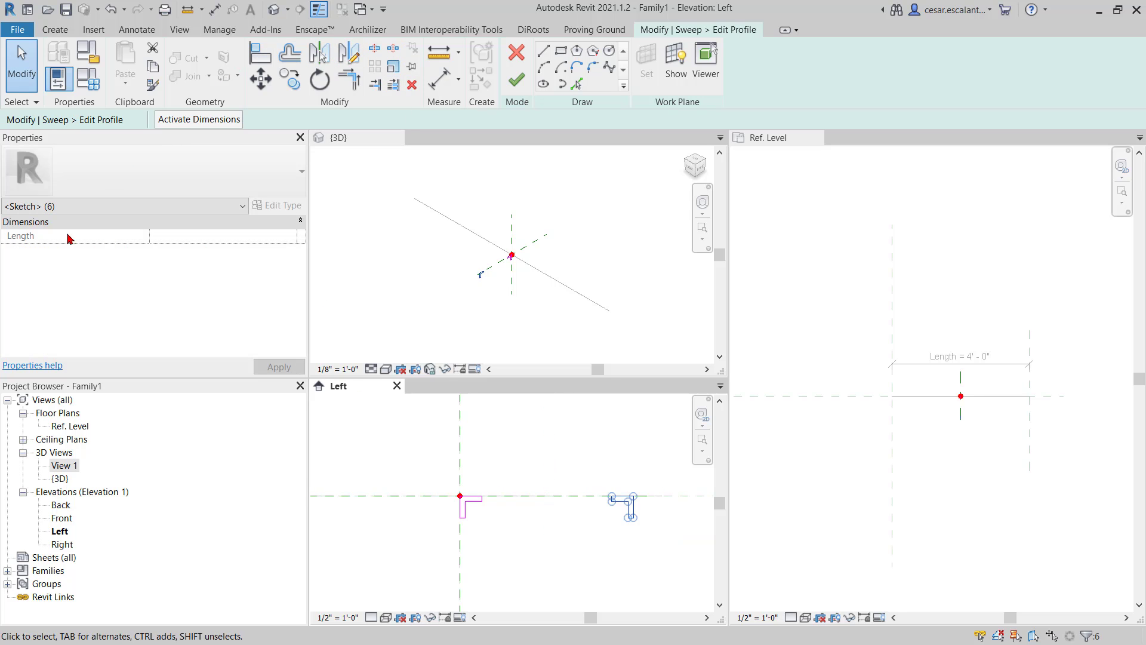
left_click(22, 65)
Draw a vertical reference plane just outside the mirrored L profile in the Left elevation.
left_click(460, 576)
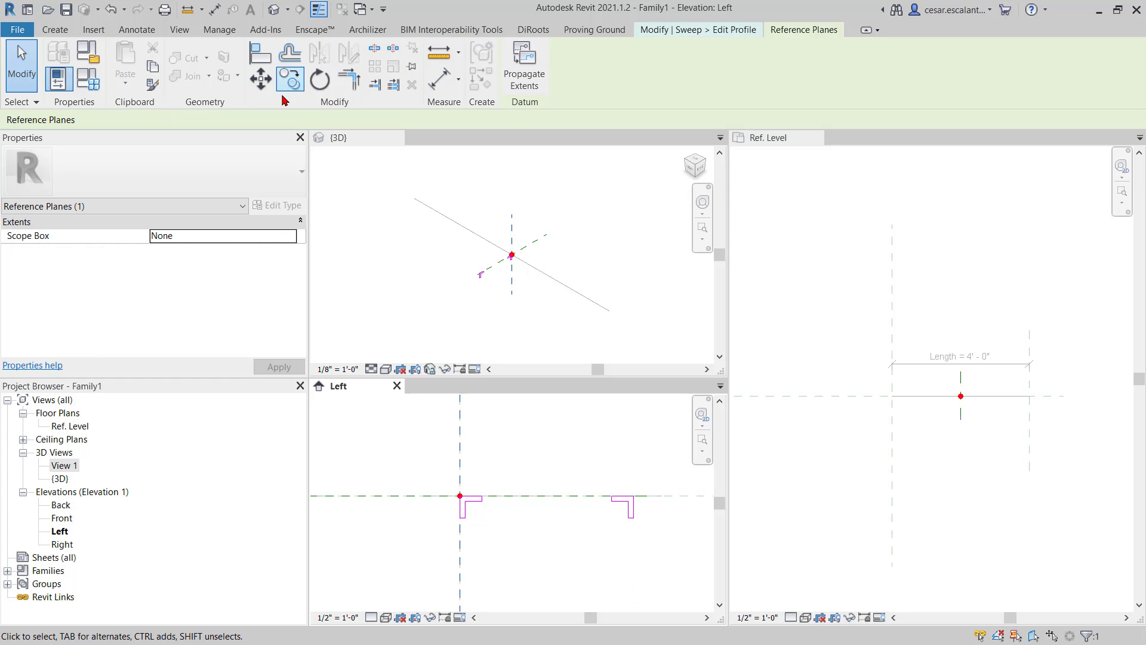
left_click(55, 30)
left_click(840, 83)
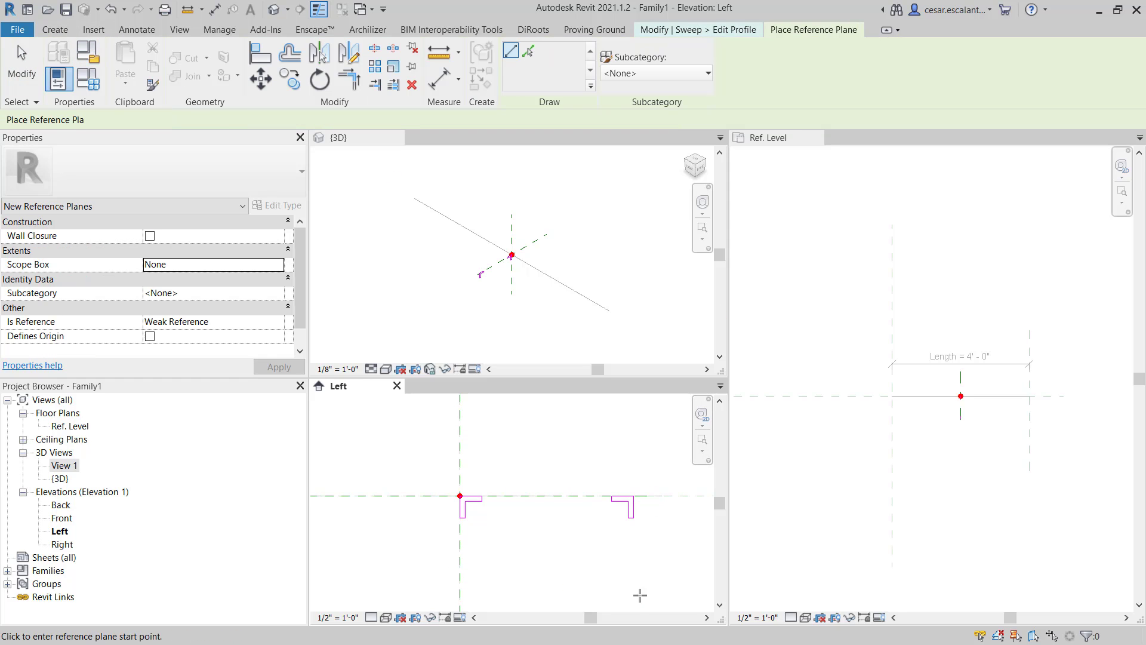
left_click(639, 603)
left_click(638, 395)
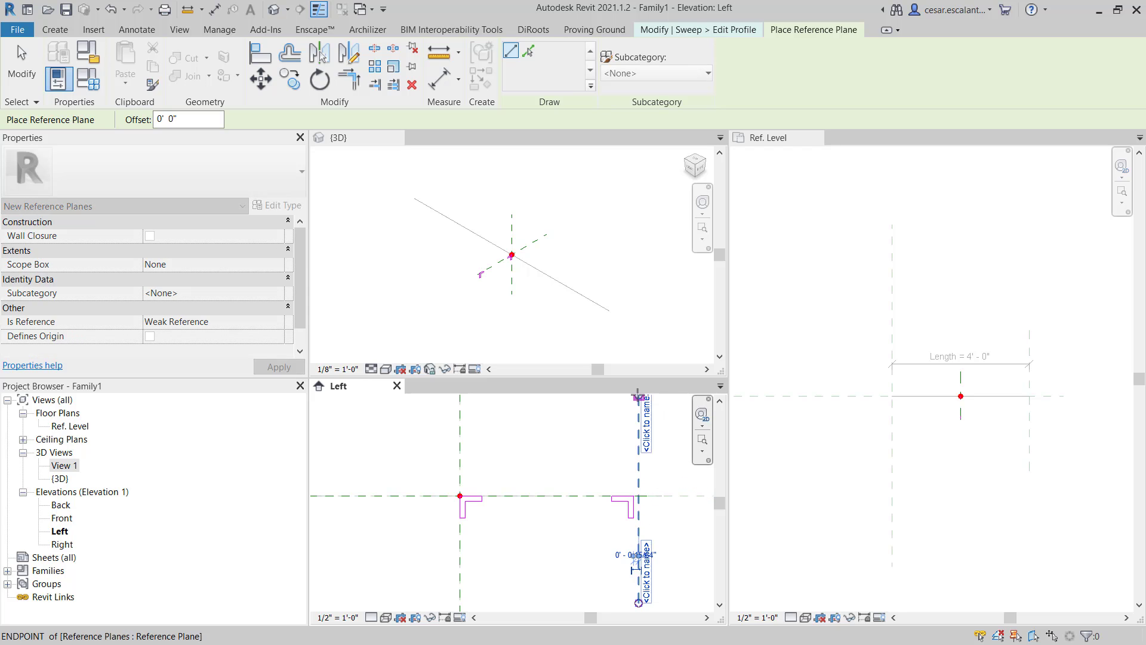
key("Escape")
key("Escape")
Move the witness line of the new reference plane's temporary dimension to the vertical centre reference plane.
left_click(638, 567)
scroll(638, 566, "down", 2)
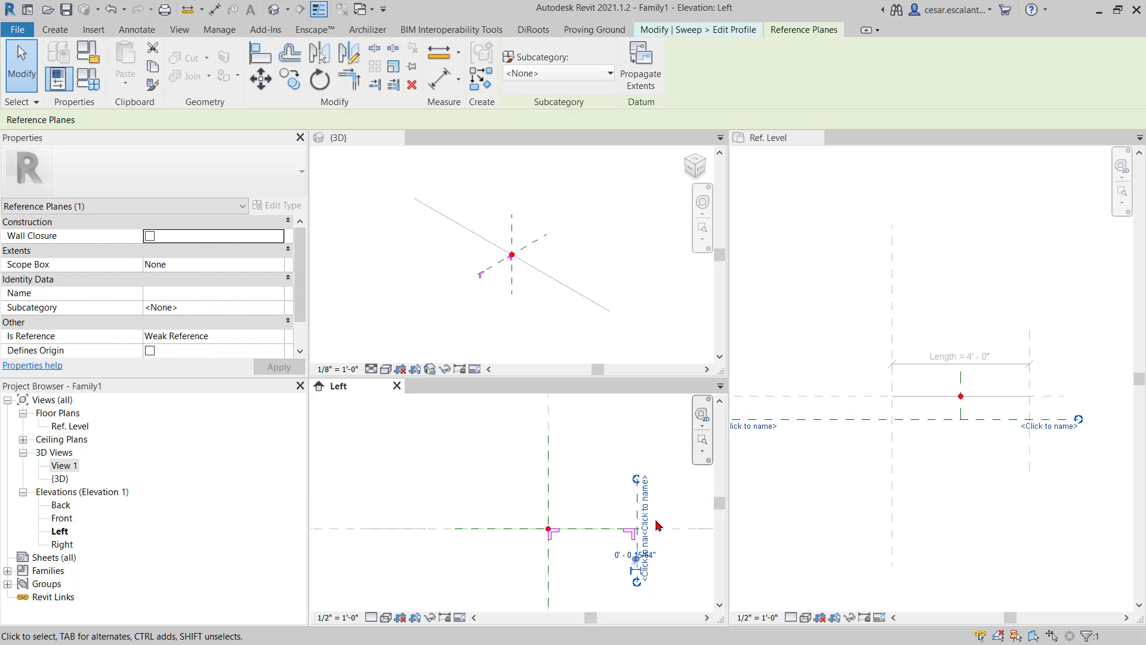
scroll(633, 537, "up", 5)
scroll(622, 497, "up", 1)
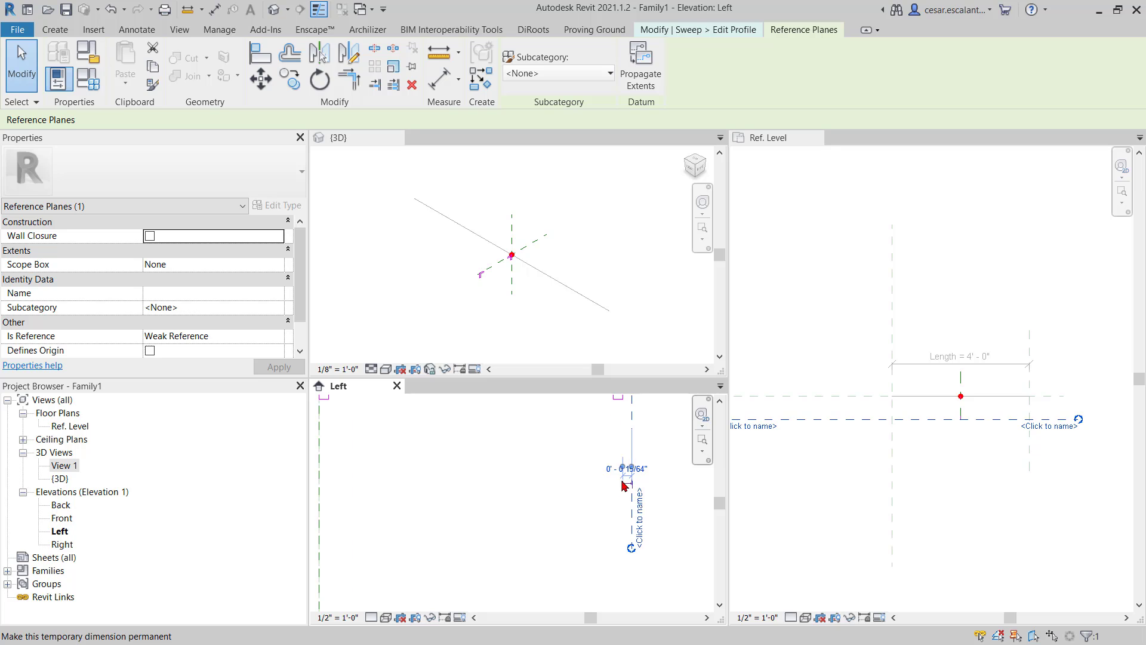
middle_click_drag(633, 511, 653, 540)
left_click_drag(642, 497, 333, 519)
scroll(543, 516, "down", 1)
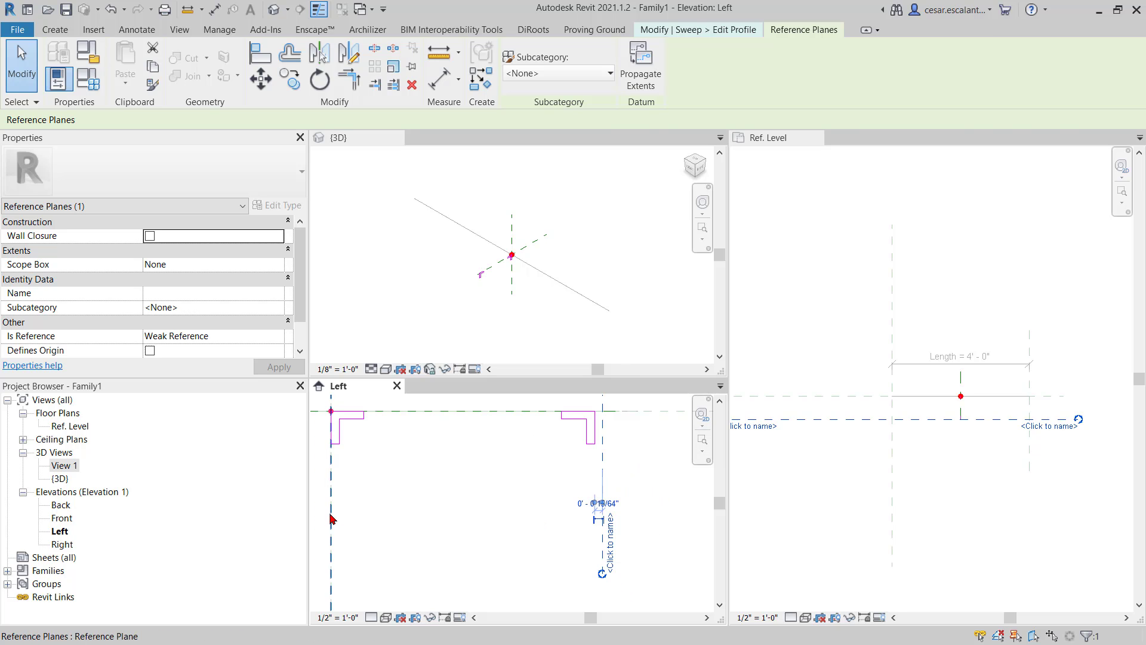
scroll(604, 546, "down", 1)
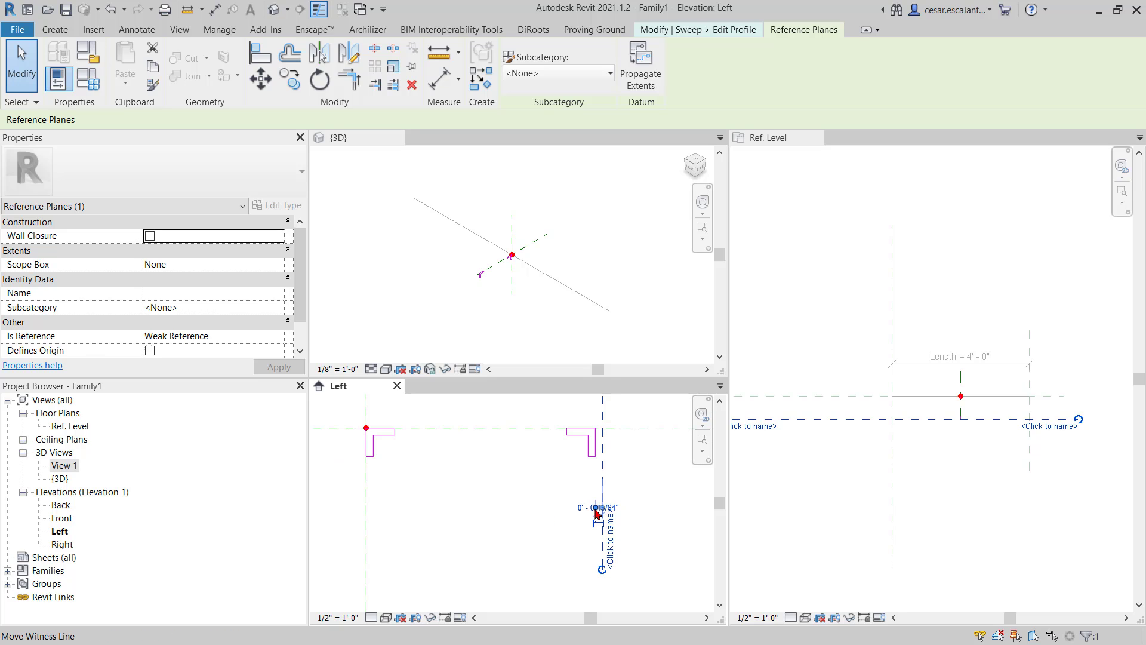
left_click_drag(602, 514, 367, 542)
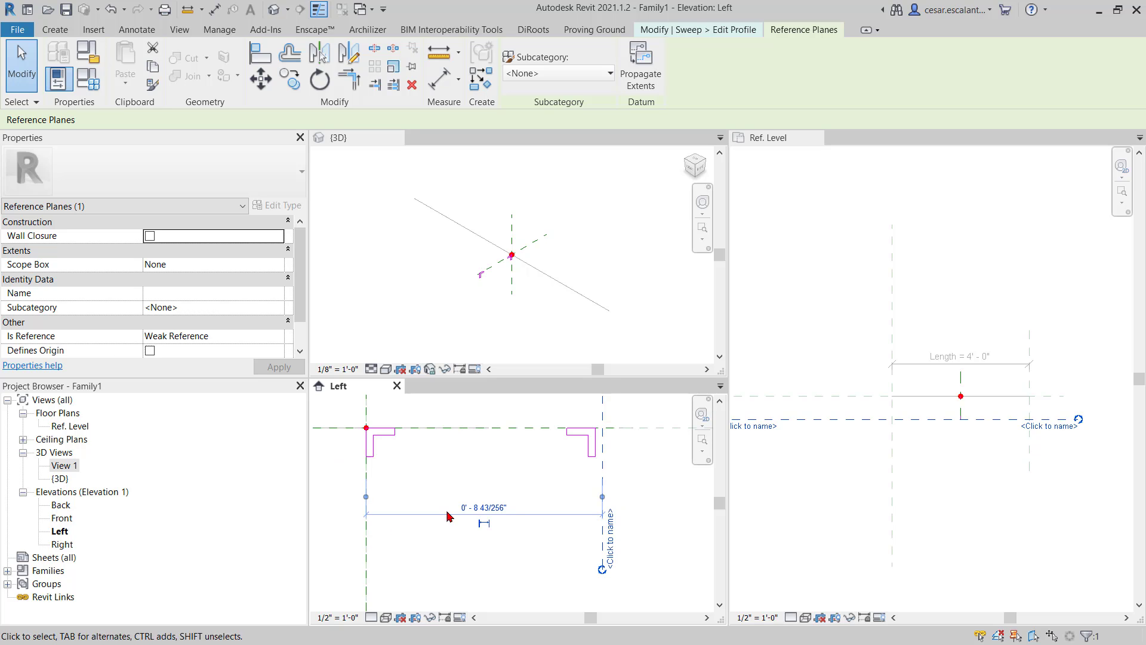
Set the new reference plane's distance from the centre reference plane to 1' - 6".
left_click(504, 509)
type("1")
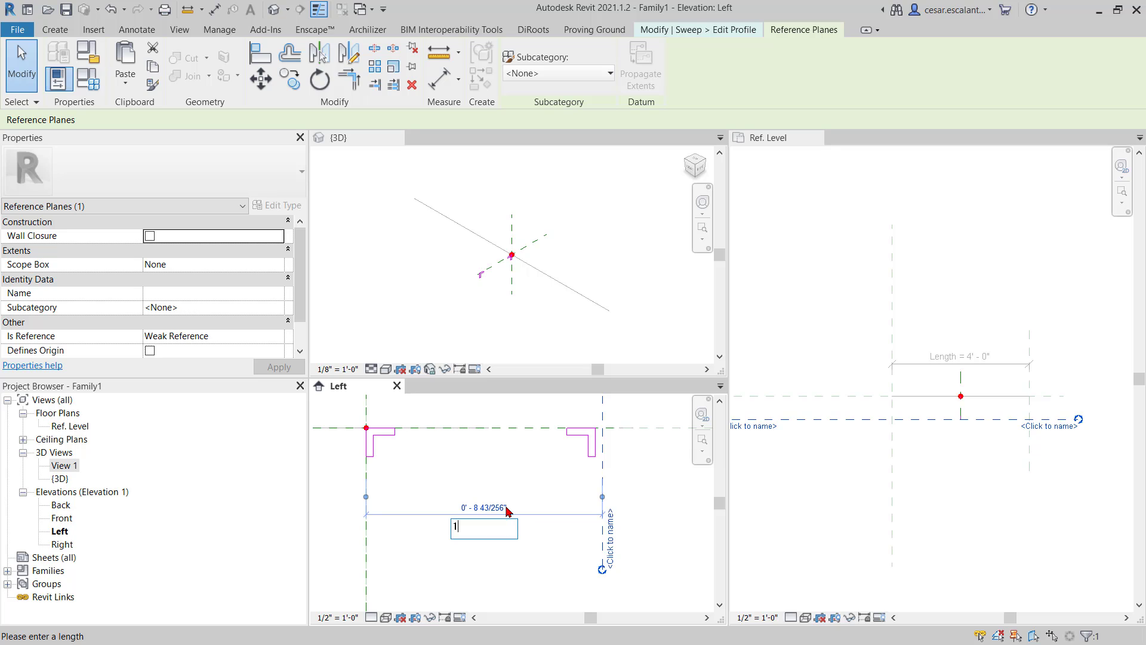
type("' - 6")
key("Return")
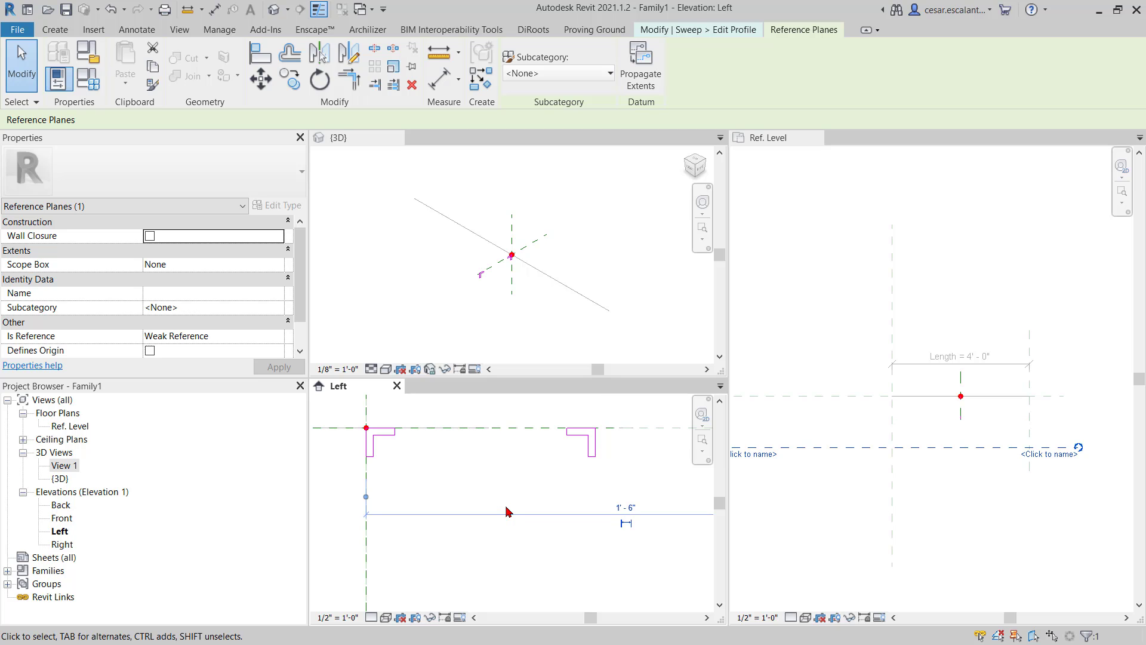
middle_click_drag(507, 509, 412, 553)
middle_click_drag(504, 583, 545, 558)
left_click(415, 555)
left_click_drag(415, 556, 483, 460)
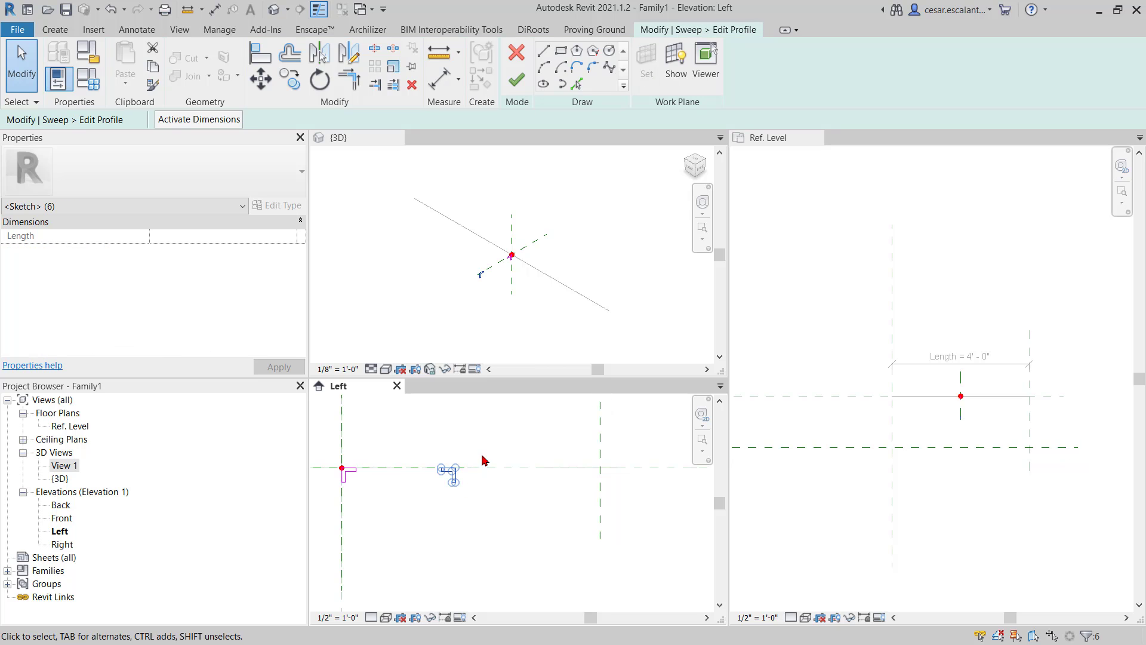
Lengthen the vertical legs of both L profiles by moving their bottom edges down 0.5".
scroll(453, 516, "up", 1)
middle_click_drag(463, 519, 572, 521)
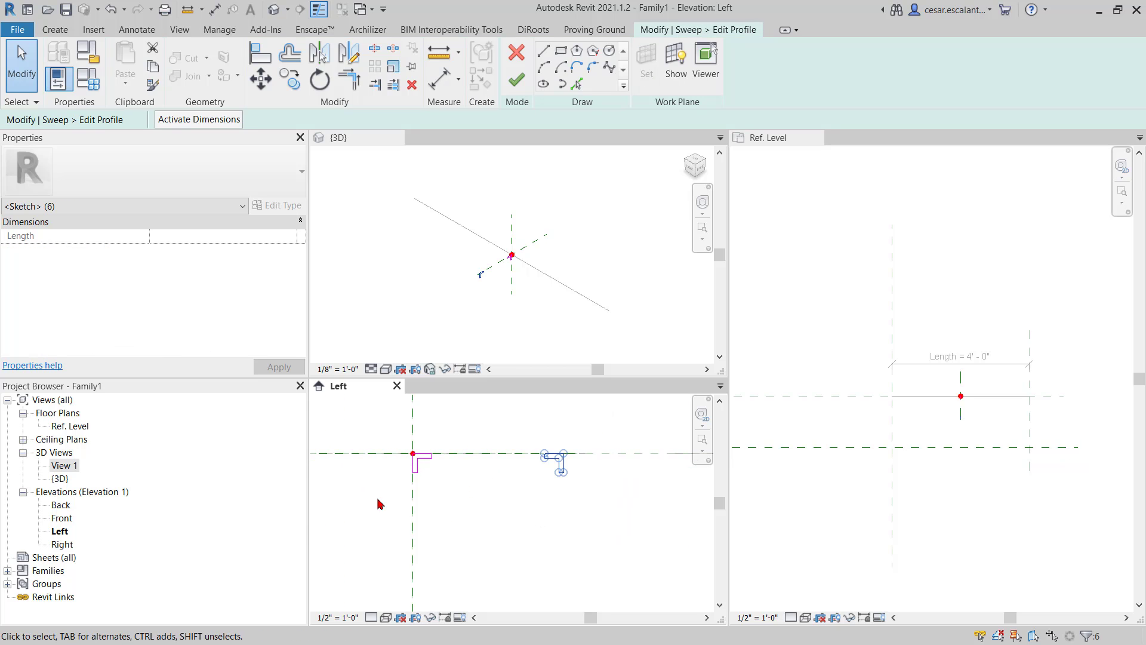
left_click_drag(378, 504, 585, 467)
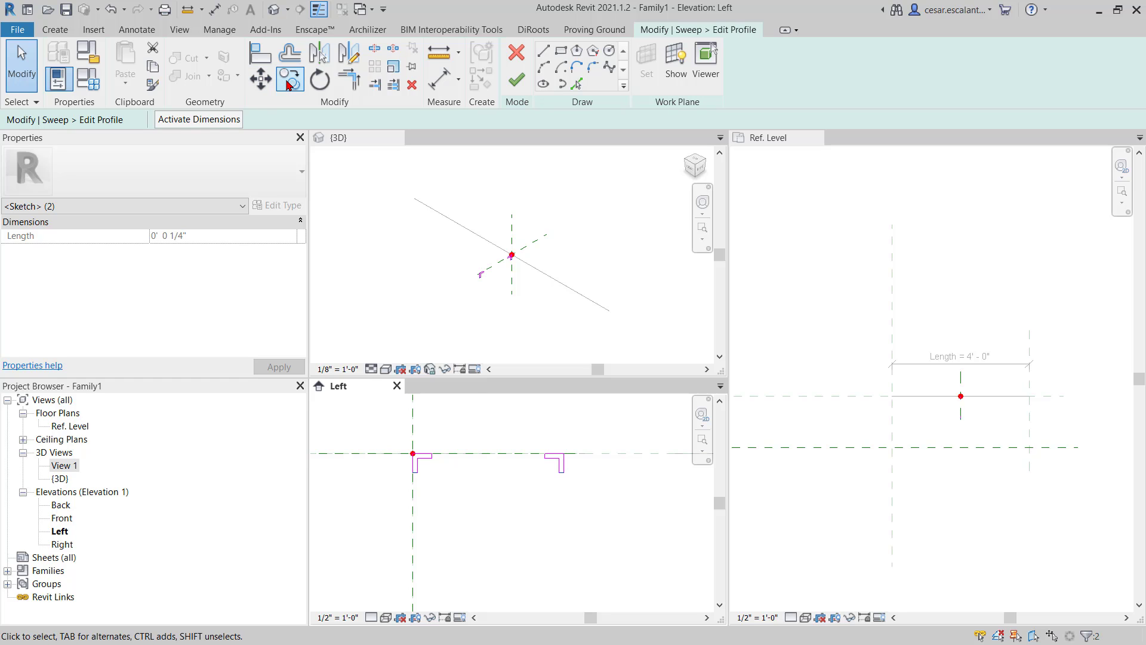
left_click(261, 78)
scroll(564, 478, "up", 1)
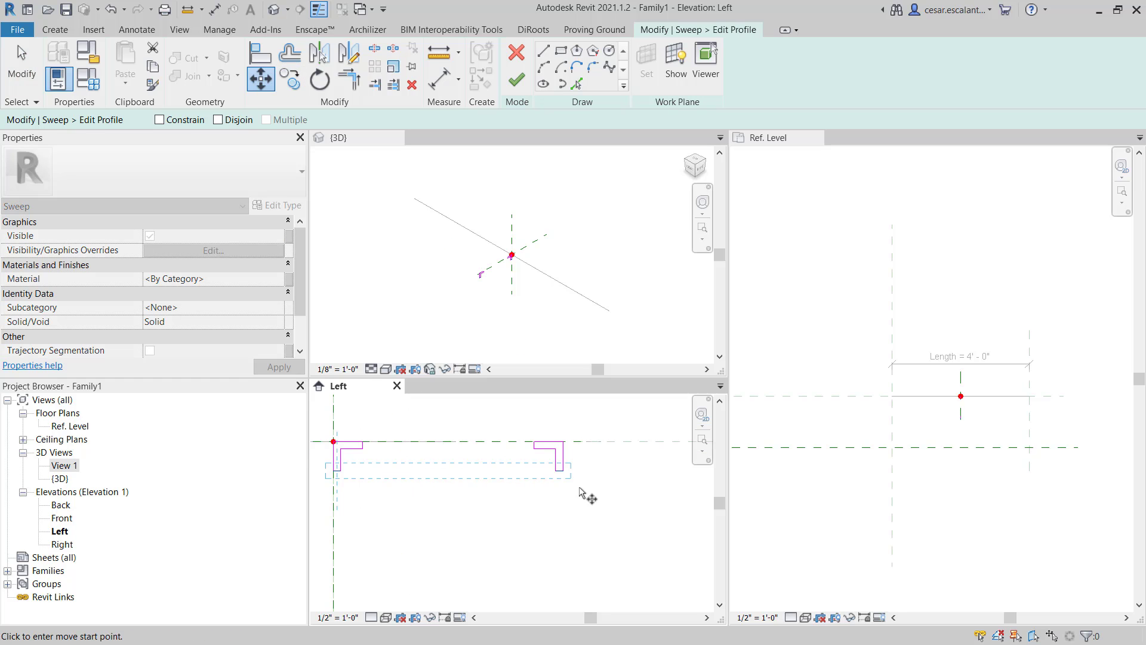
left_click(564, 471)
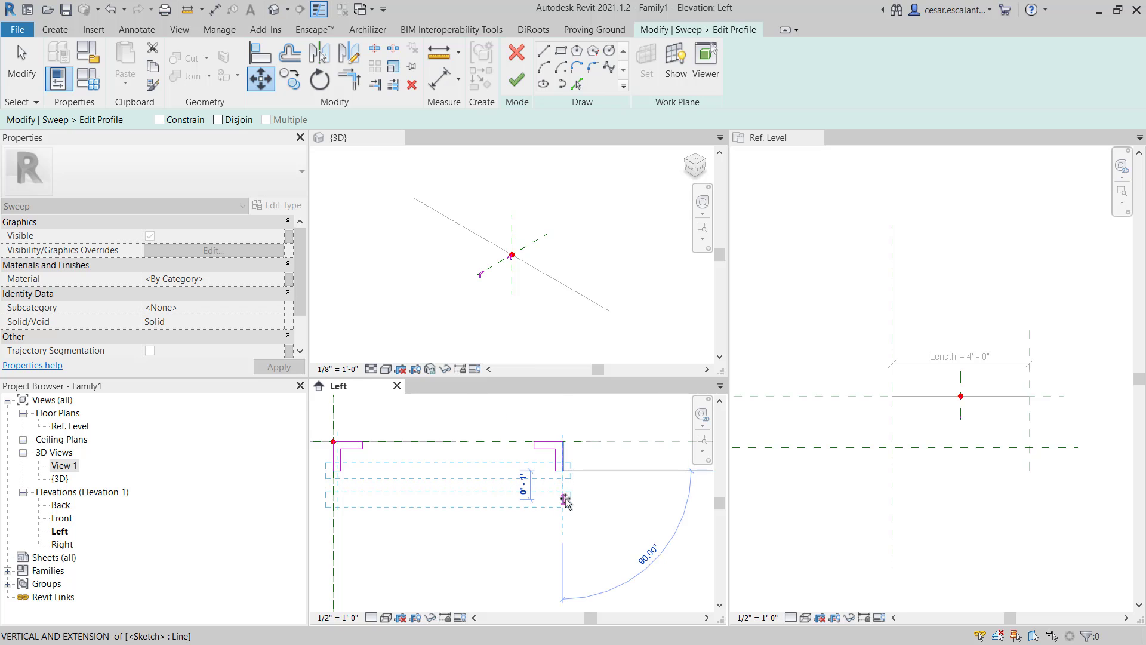
type("0.5\"")
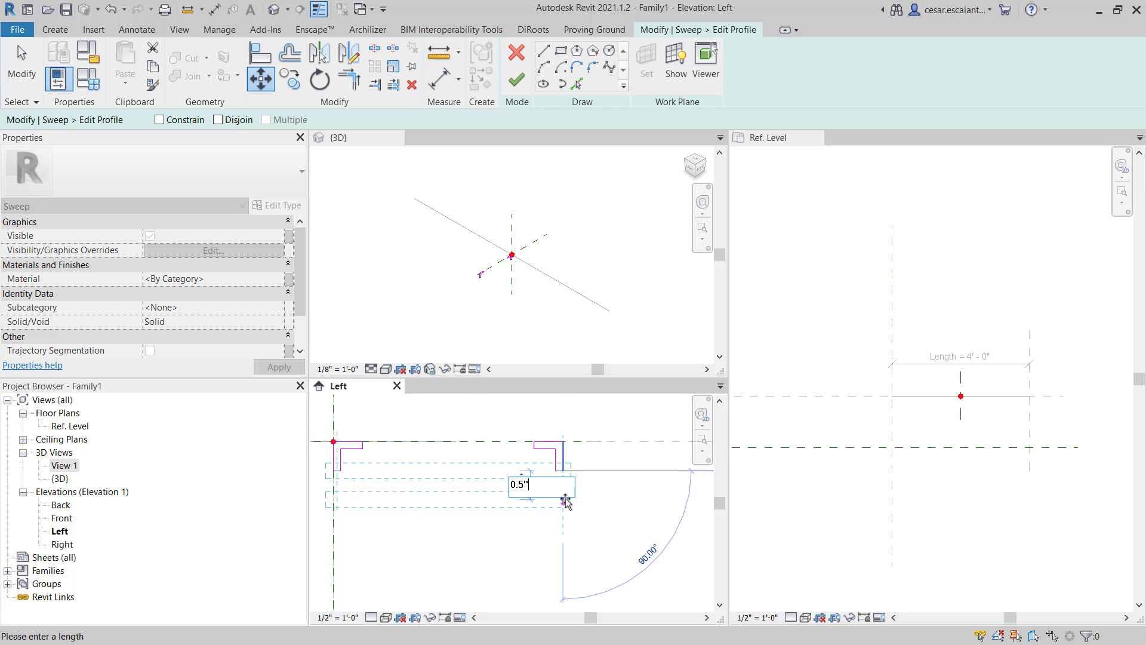
key("Return")
left_click(540, 539)
Move the mirrored L profile so its outer corner meets the new reference plane, and finish the profile and the sweep.
middle_click_drag(541, 540, 424, 530)
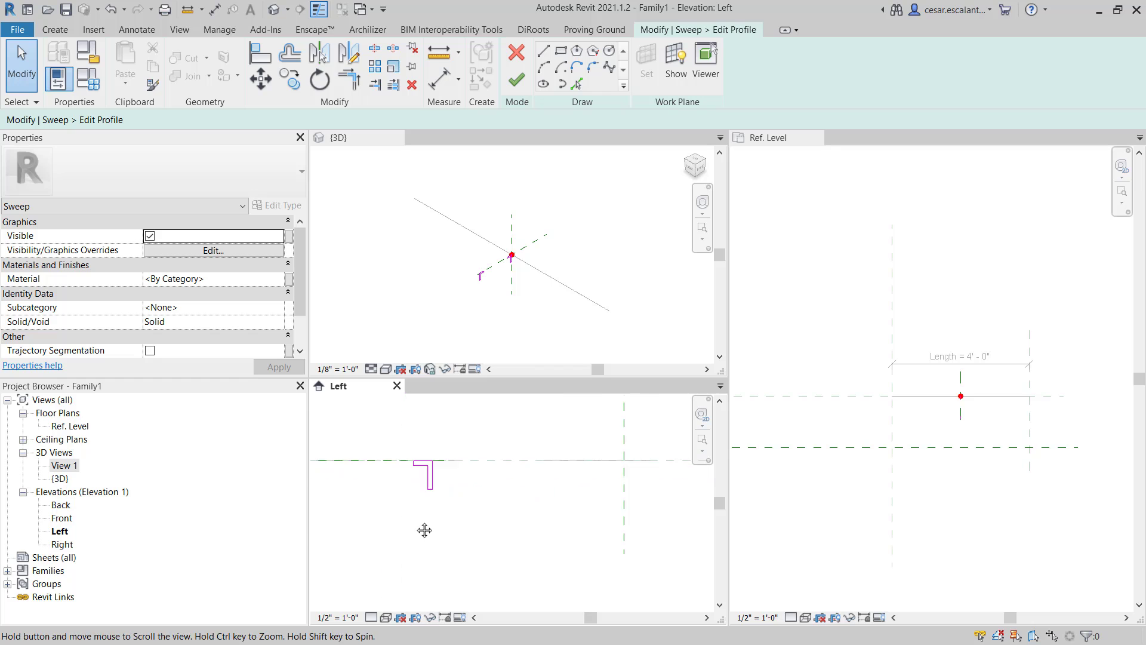
scroll(424, 530, "down", 1)
left_click_drag(384, 531, 461, 465)
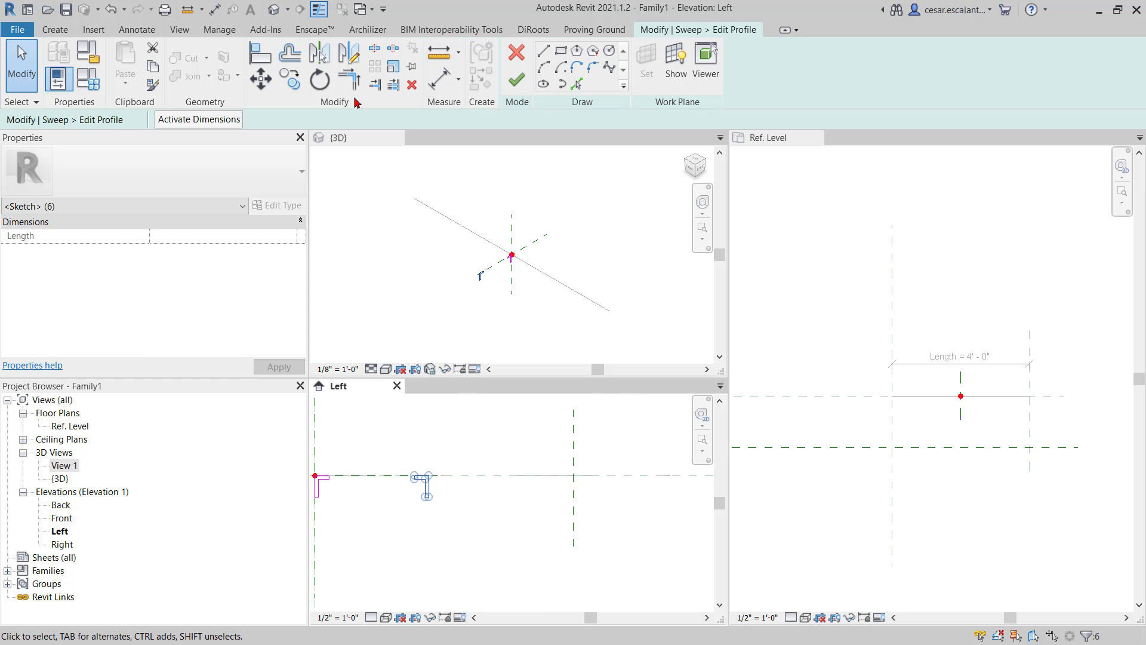
left_click(261, 78)
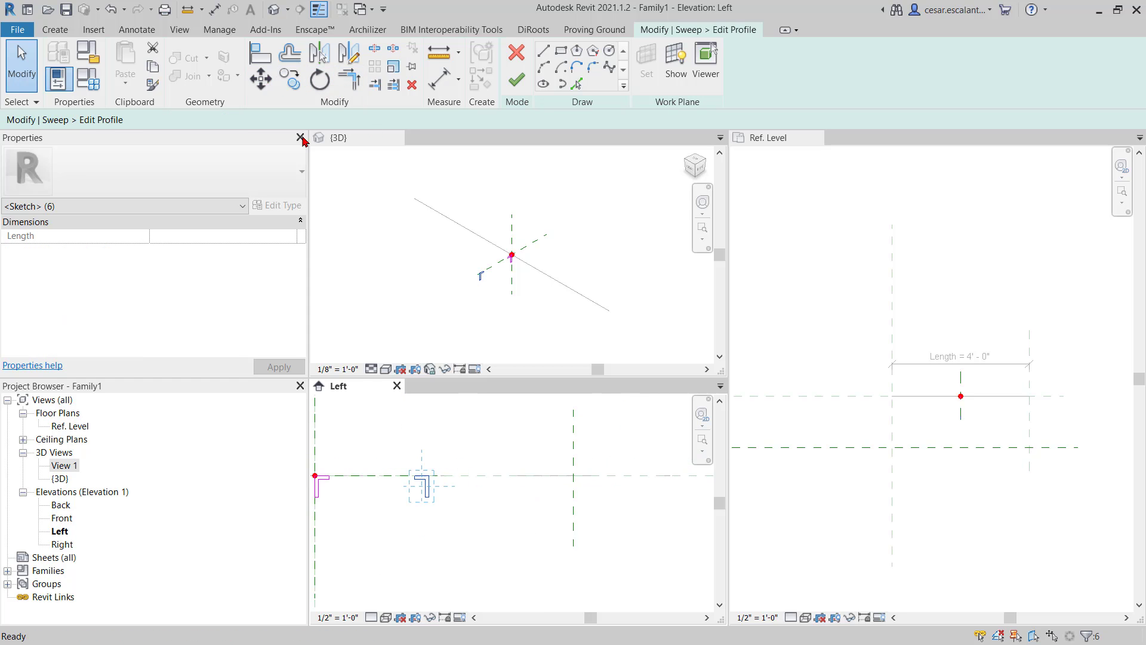
left_click(427, 476)
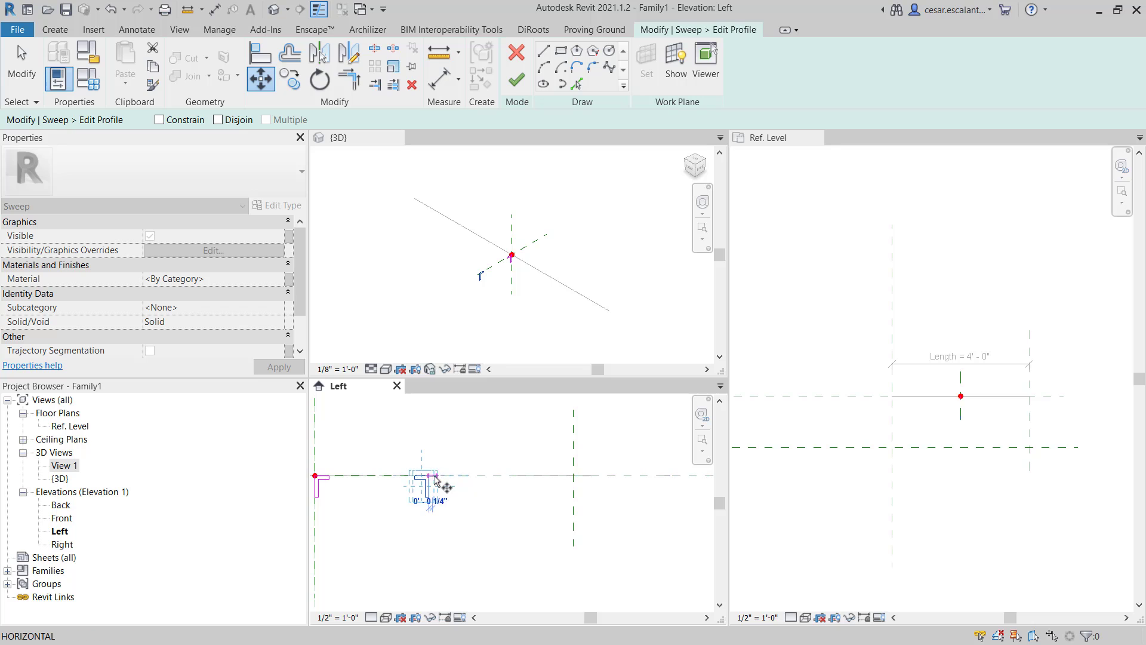
left_click(574, 478)
left_click(621, 513)
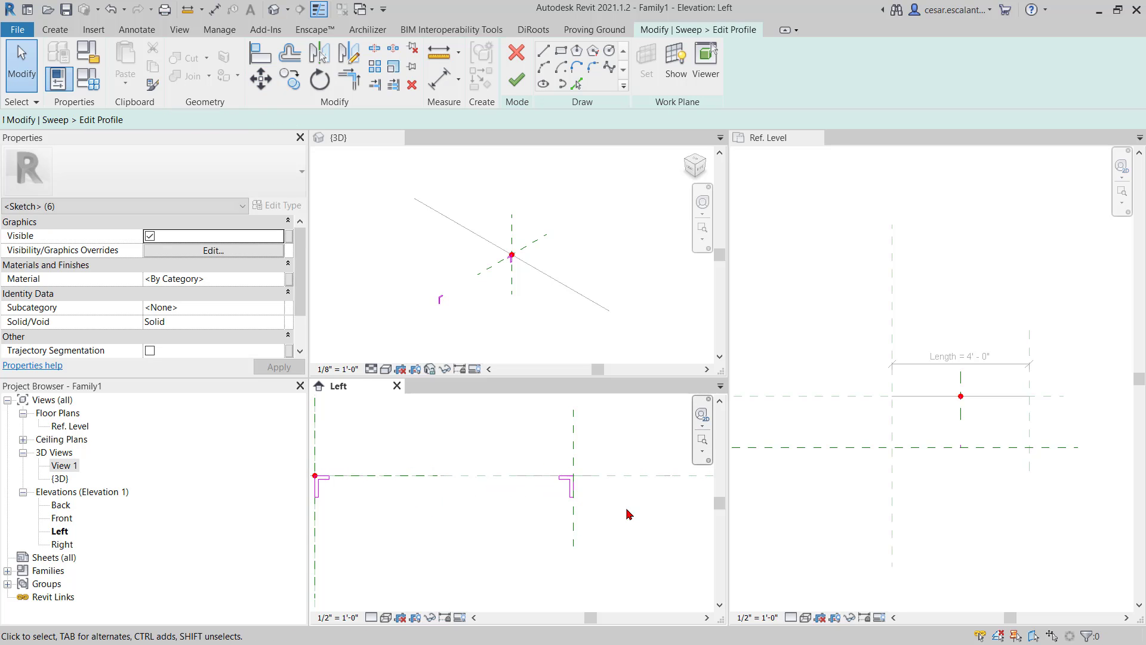
left_click(518, 79)
left_click(518, 84)
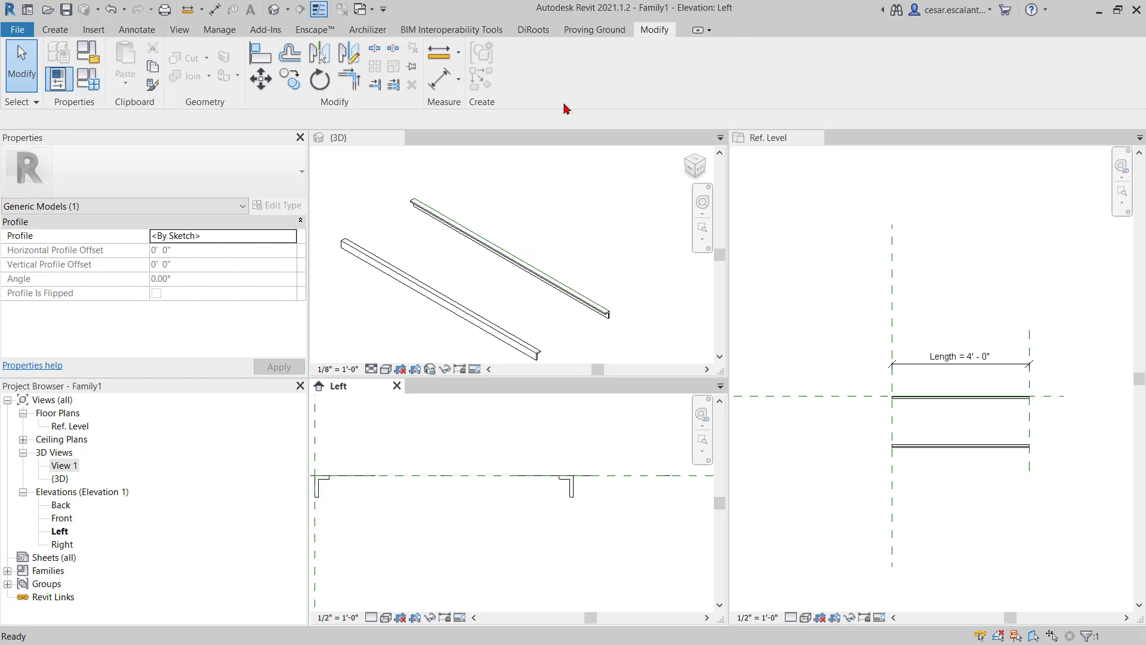
Move the Right reference plane outward in the Ref. Level plan to stretch the sweep to a Length of 6' - 3".
left_click(814, 495)
middle_click_drag(988, 521, 971, 535)
middle_click_drag(519, 510, 634, 487)
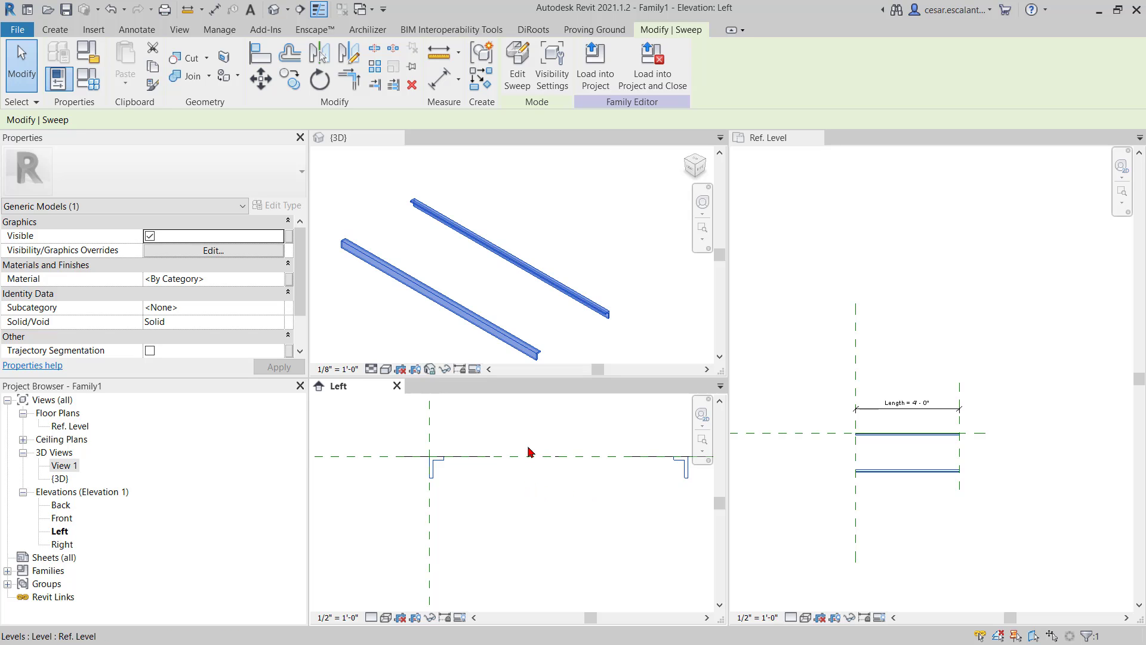
left_click(943, 468)
scroll(896, 448, "up", 3)
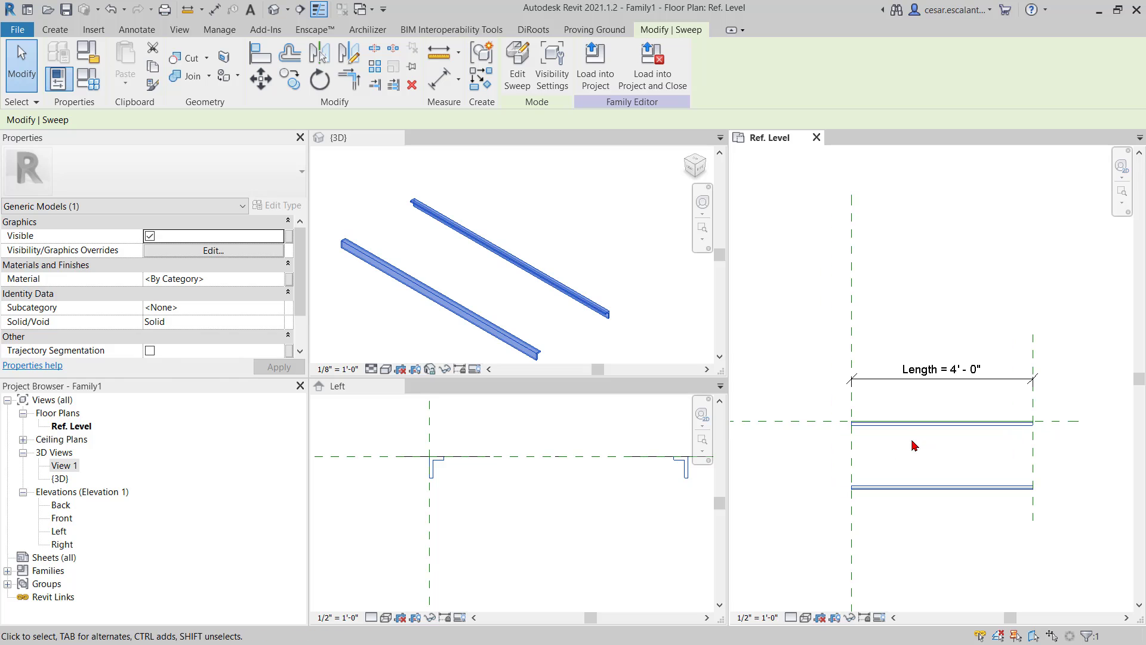
middle_click_drag(973, 436, 896, 419)
left_click(951, 432)
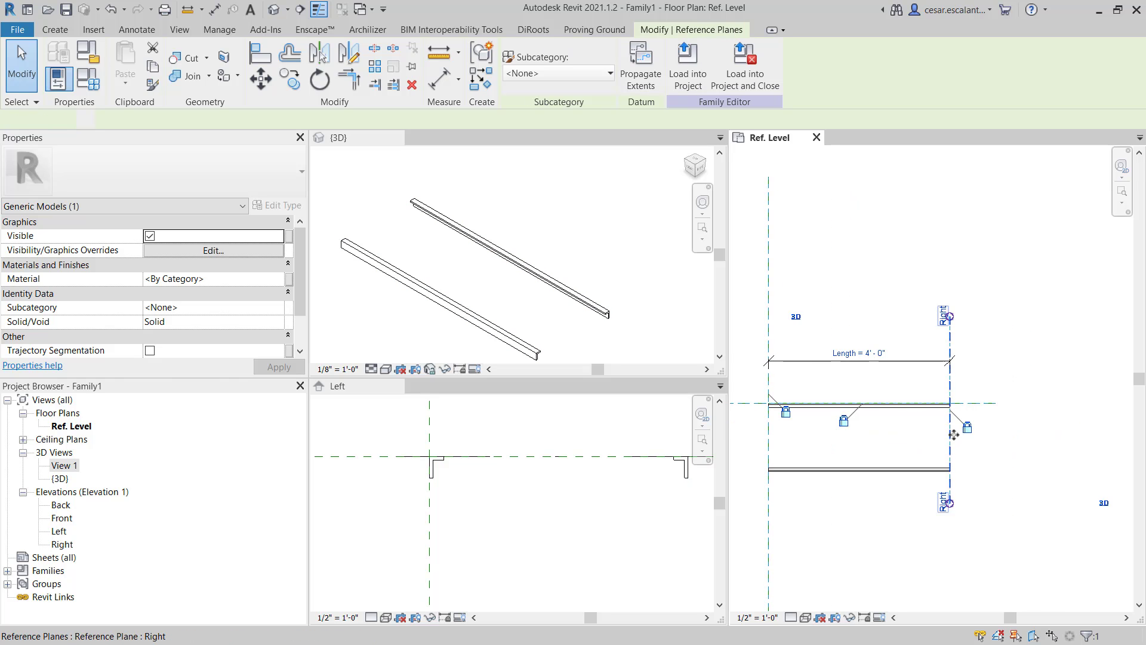
left_click_drag(950, 432, 1051, 450)
left_click(947, 519)
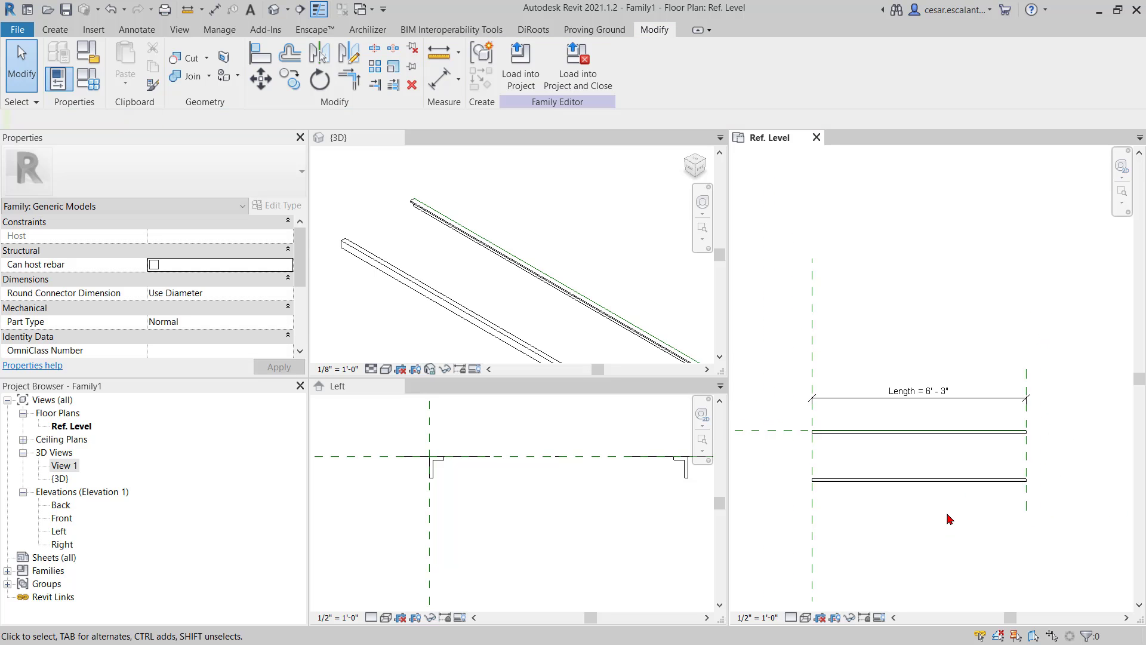
Start an extrusion and sketch a rectangle about 1 3/16" wide along the Left reference plane, spanning 1' - 5 1/2" between the two L profiles.
scroll(947, 518, "down", 2)
scroll(836, 504, "up", 5)
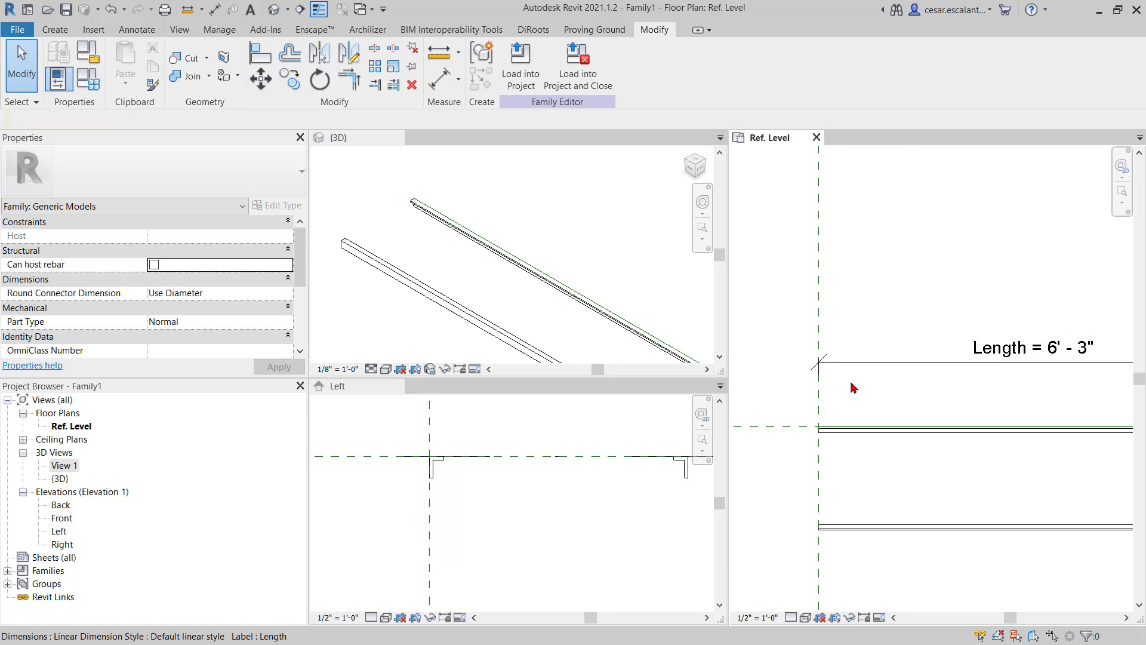
middle_click_drag(851, 312, 830, 329)
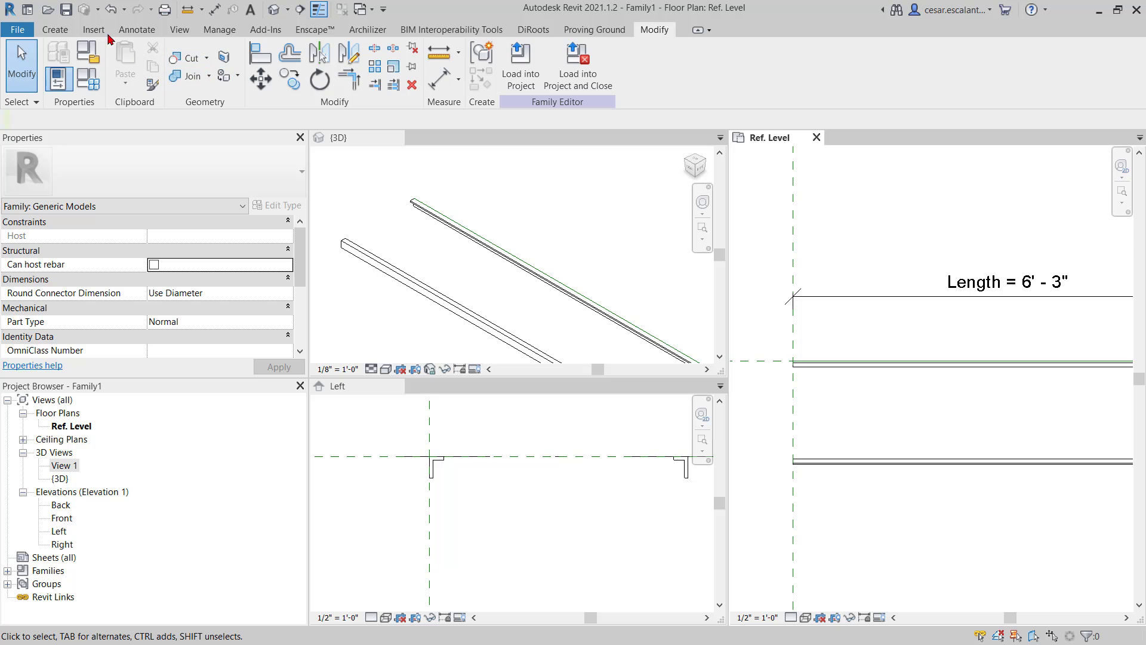
left_click(69, 30)
left_click(128, 59)
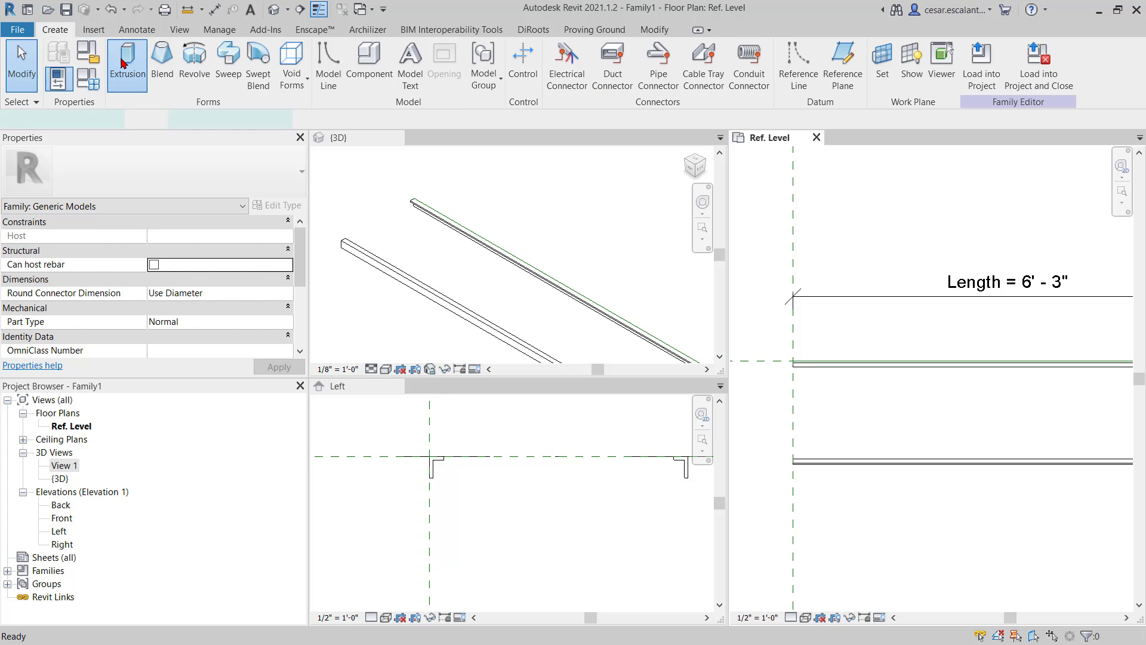
left_click(561, 50)
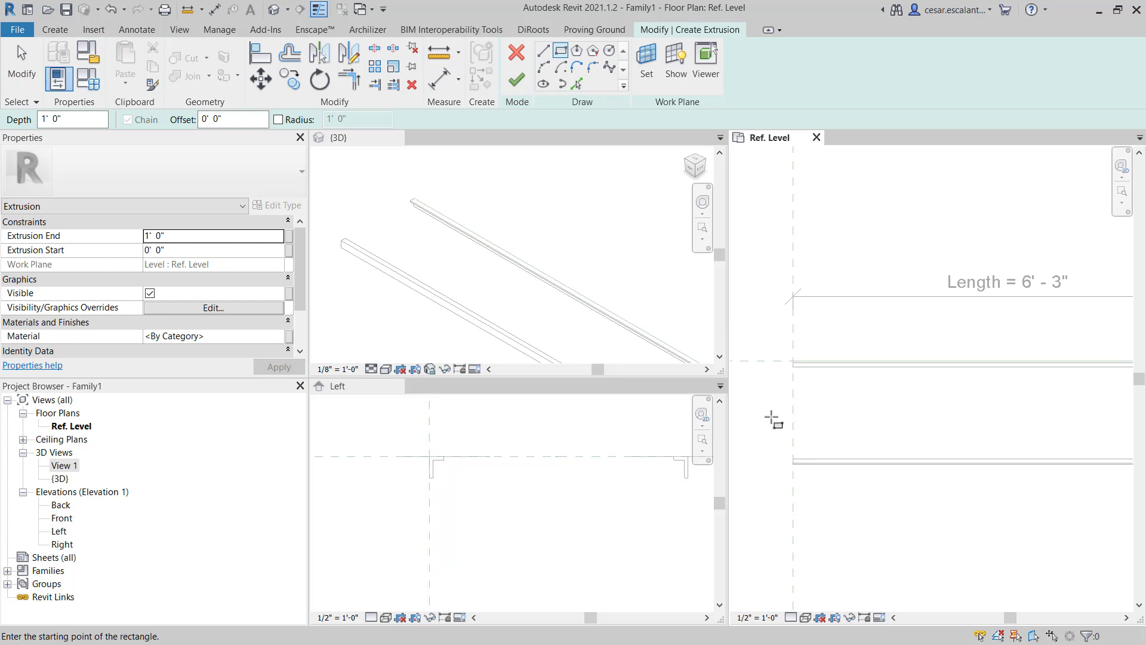
scroll(801, 469, "up", 3)
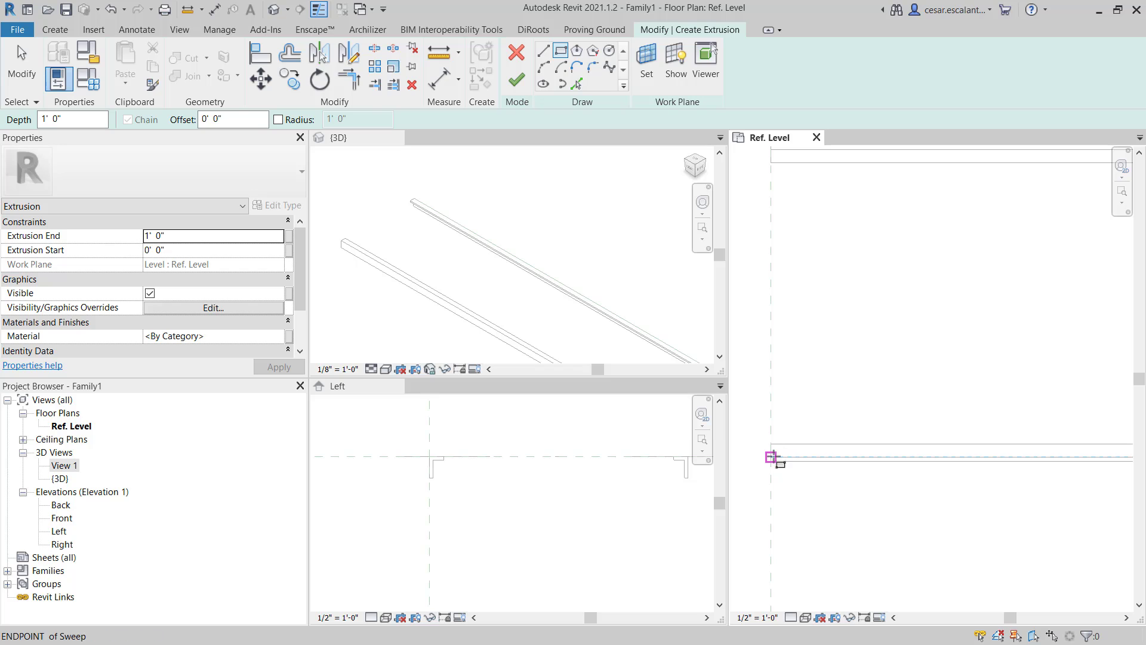
left_click(771, 458)
middle_click_drag(824, 371, 895, 468)
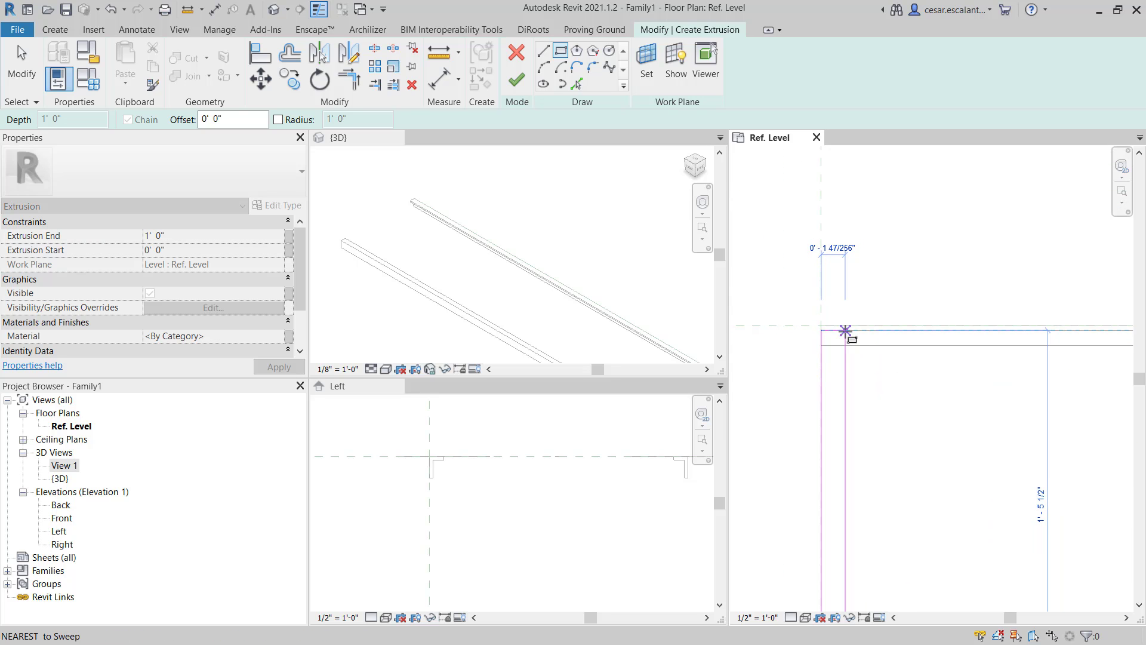
left_click(845, 331)
key("Escape")
key("Escape")
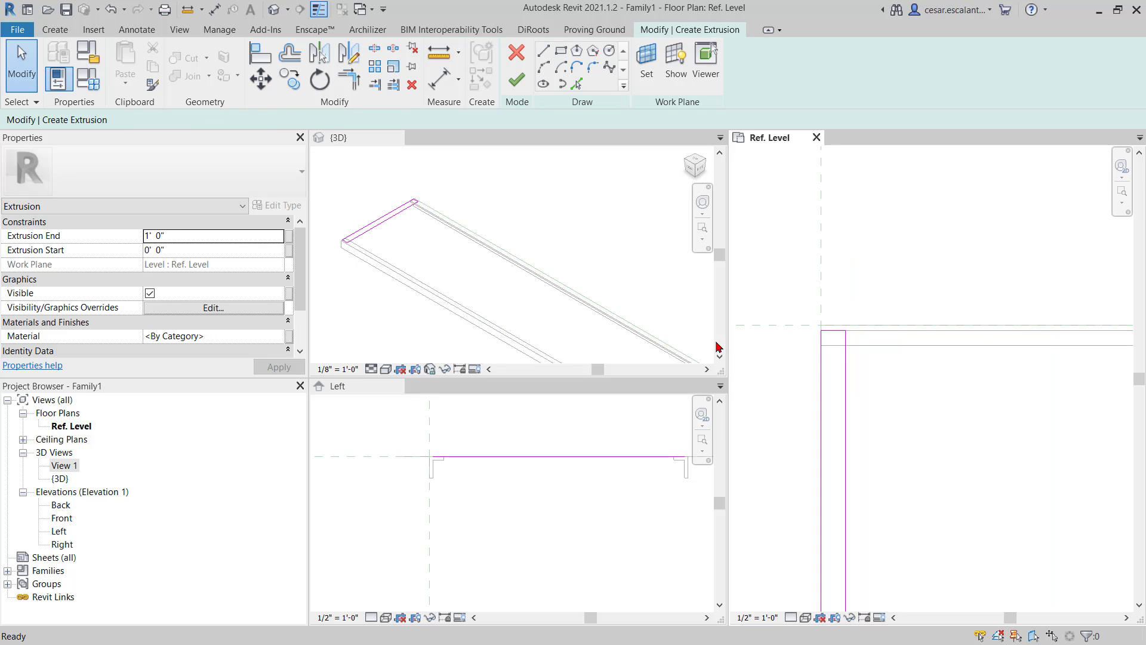
Set the sketched rectangle's width to 1" and finish the extrusion.
left_click(844, 383)
scroll(875, 317, "down", 3)
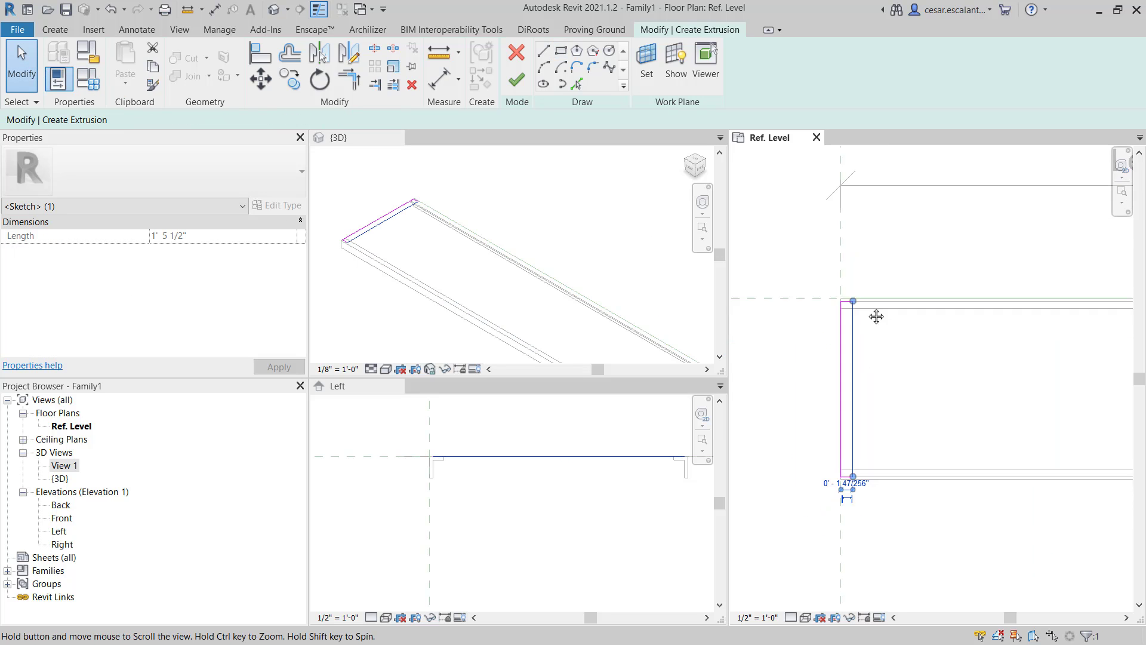
middle_click_drag(876, 317, 868, 304)
scroll(842, 491, "up", 2)
left_click(874, 446)
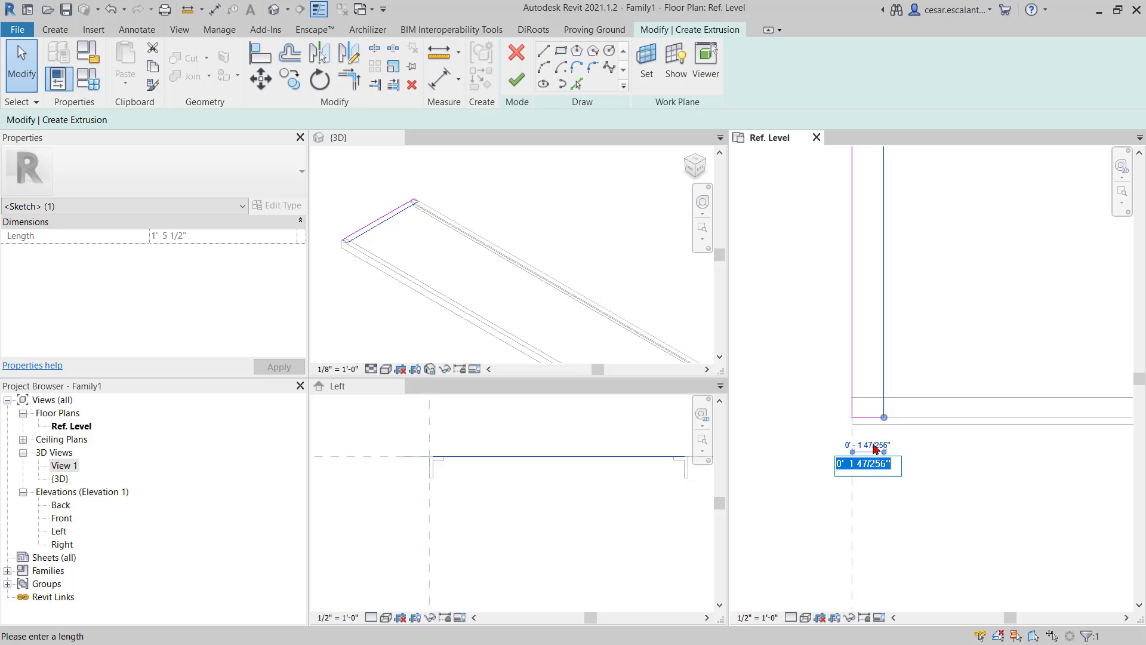
type("0 1")
key("Return")
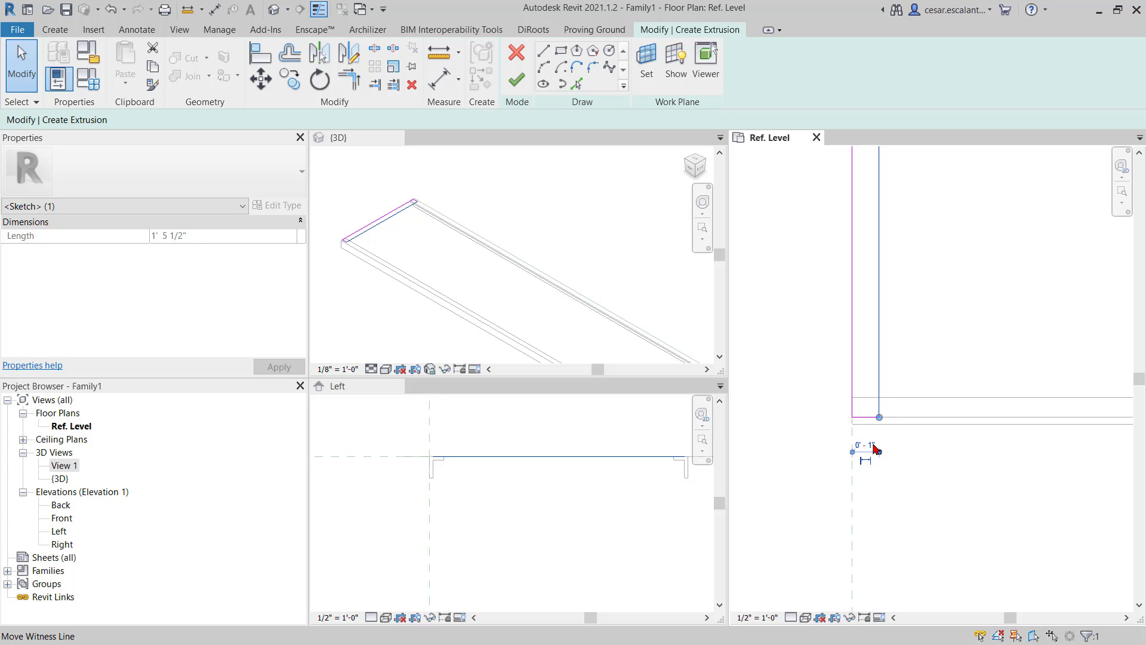
left_click(567, 514)
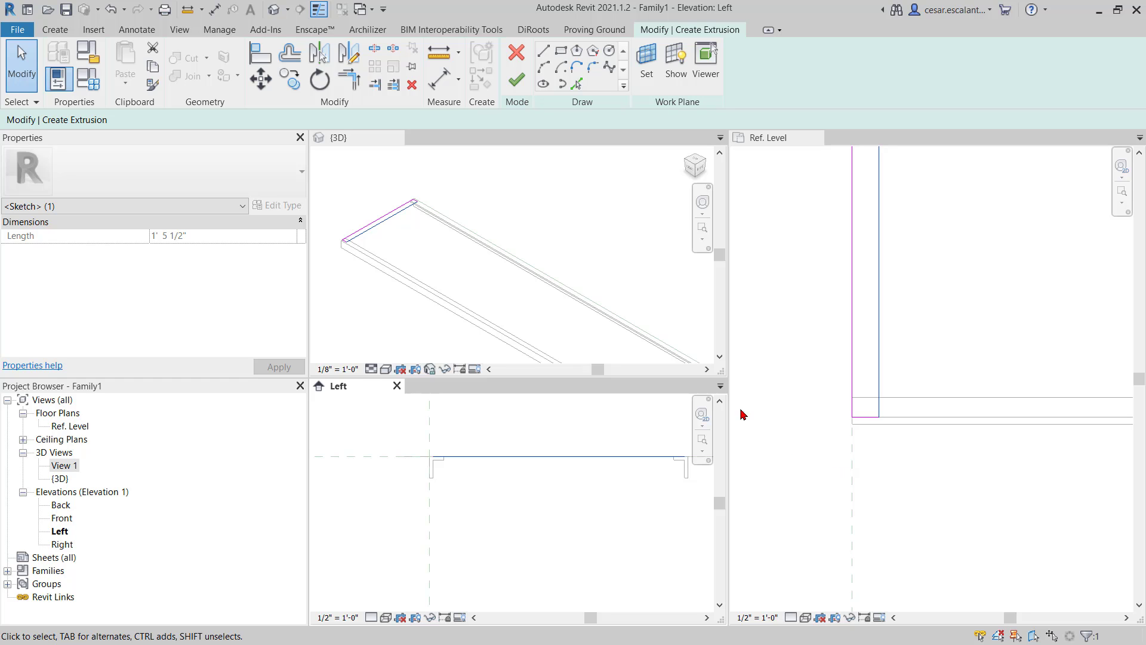
left_click(517, 79)
In the Left elevation, pull the extrusion's top face down to the bottom of the L profiles' legs, at -1 1/2", and lock it there.
middle_click_drag(517, 498, 606, 466)
left_click(450, 522)
middle_click_drag(563, 514, 384, 499)
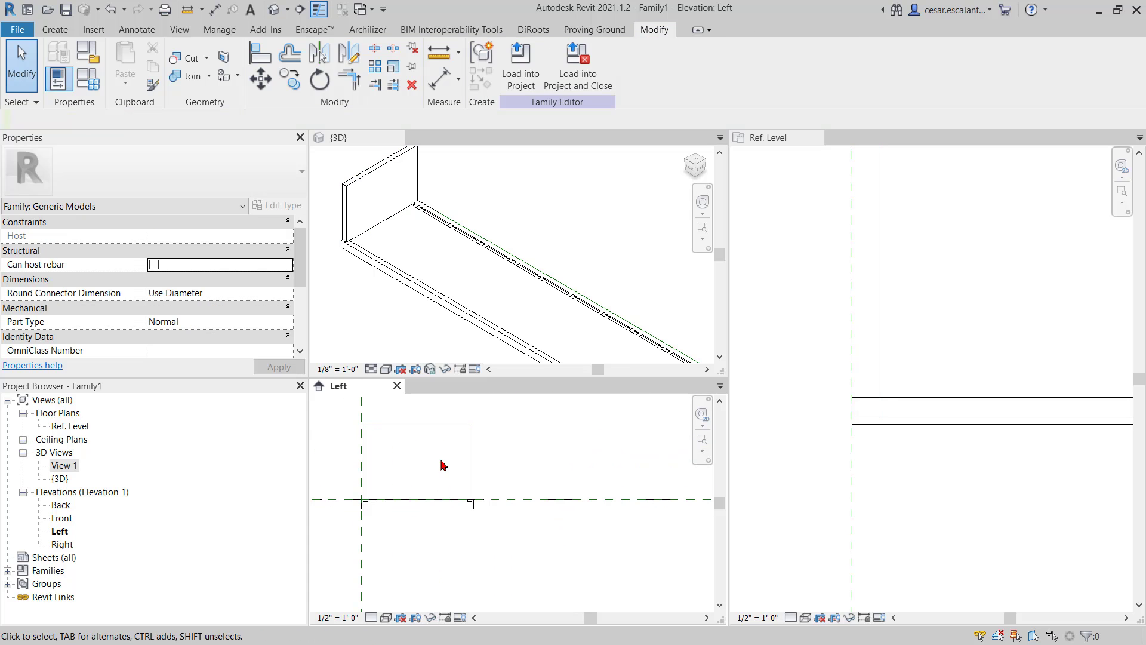
left_click(440, 427)
scroll(446, 473, "up", 1)
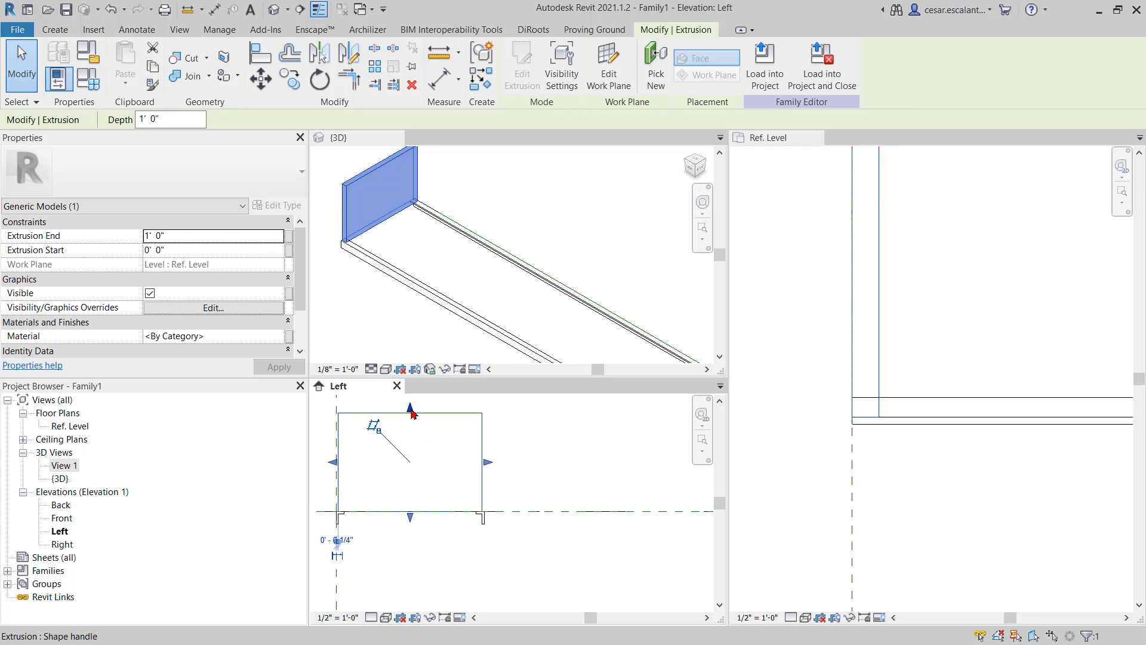
left_click_drag(410, 409, 517, 500)
scroll(468, 533, "up", 2)
scroll(470, 536, "up", 1)
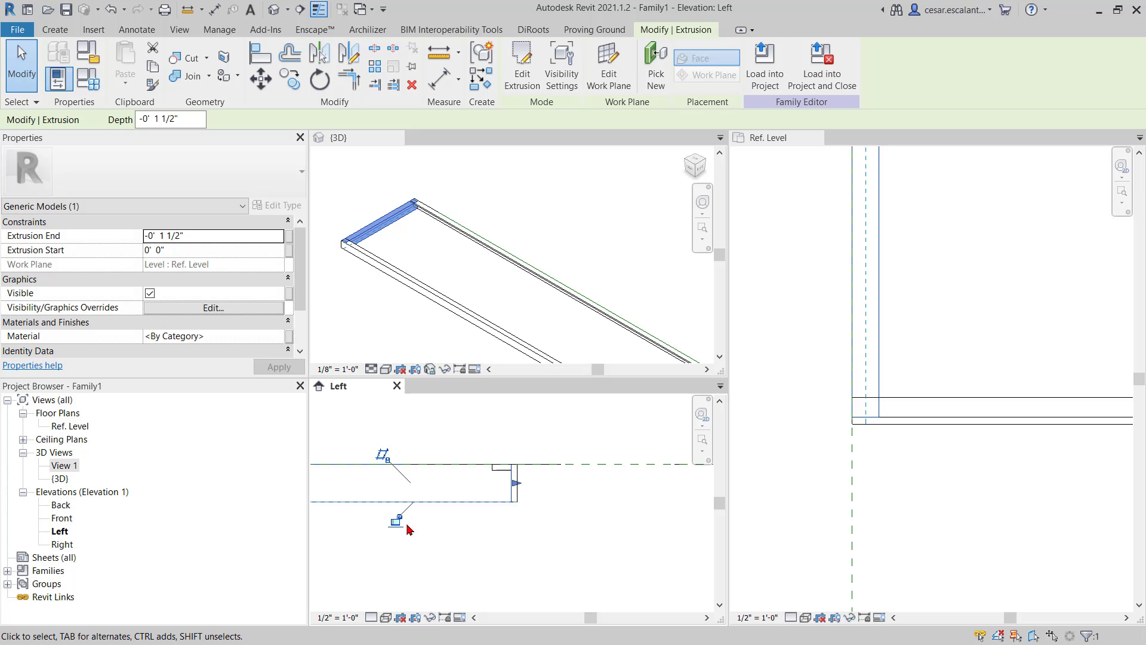
middle_click_drag(538, 512, 635, 507)
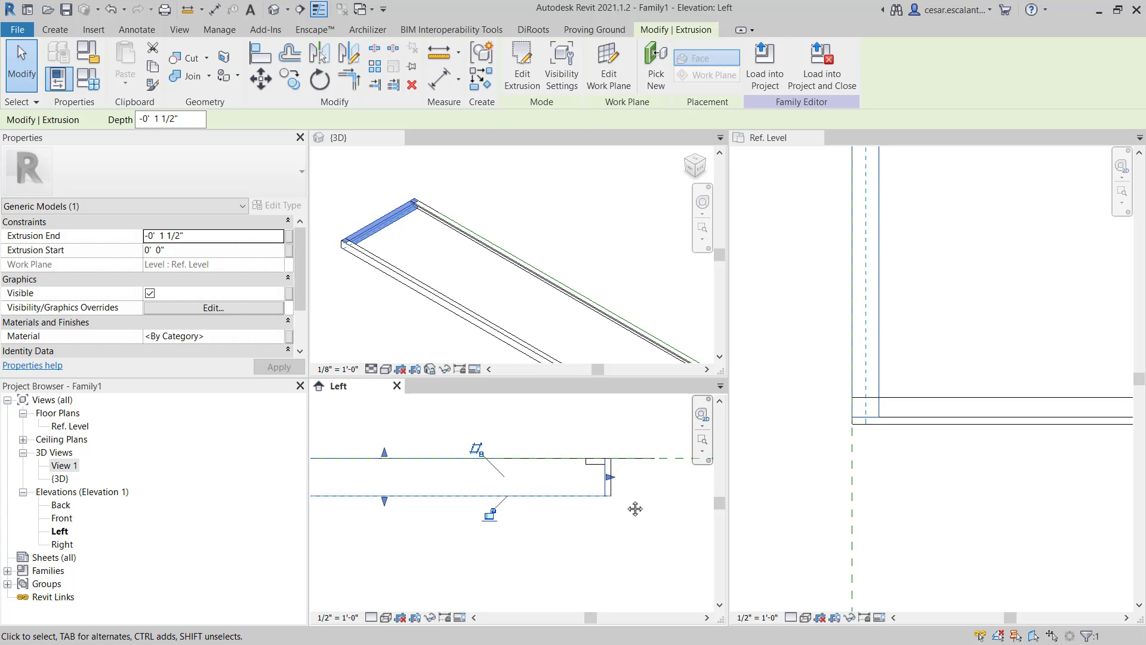
left_click(491, 514)
left_click(599, 523)
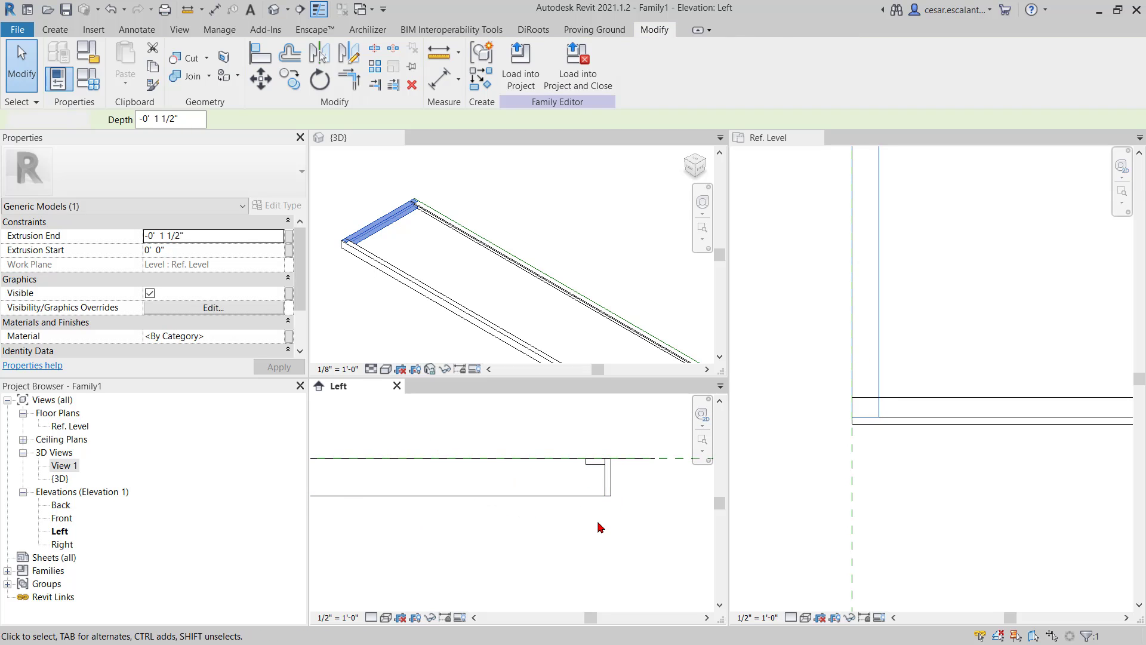
Lower the extrusion's upper face to the underside of the L profiles' flanges, giving an Extrusion Start of -0' 0 1/4".
scroll(425, 461, "up", 1)
left_click(419, 465)
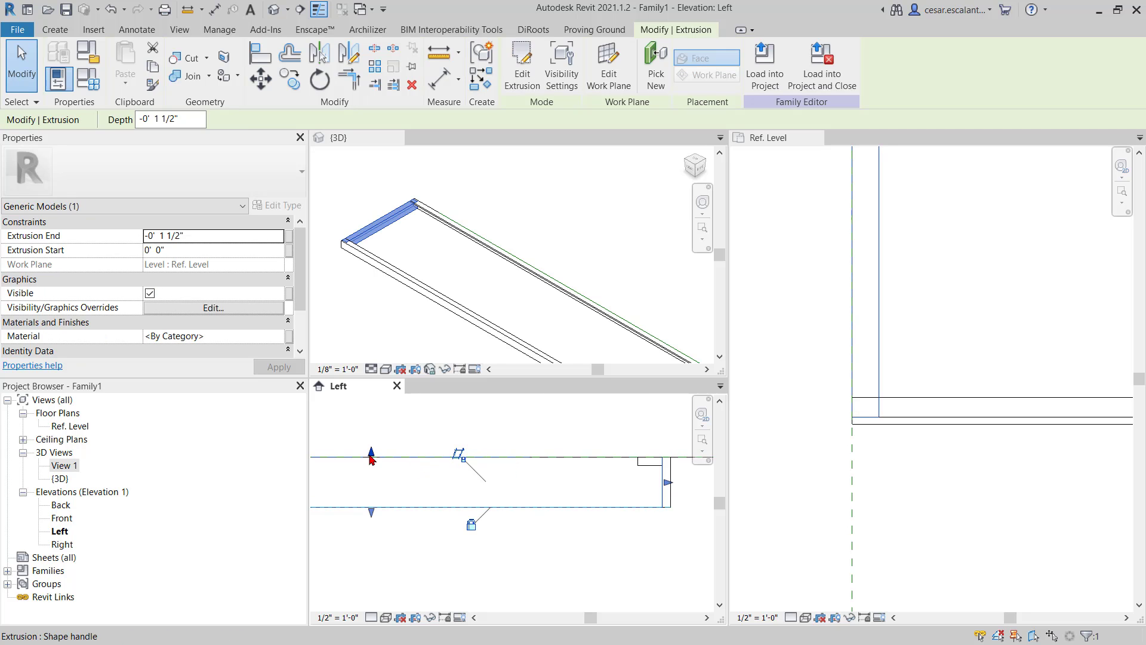
left_click_drag(614, 483, 660, 466)
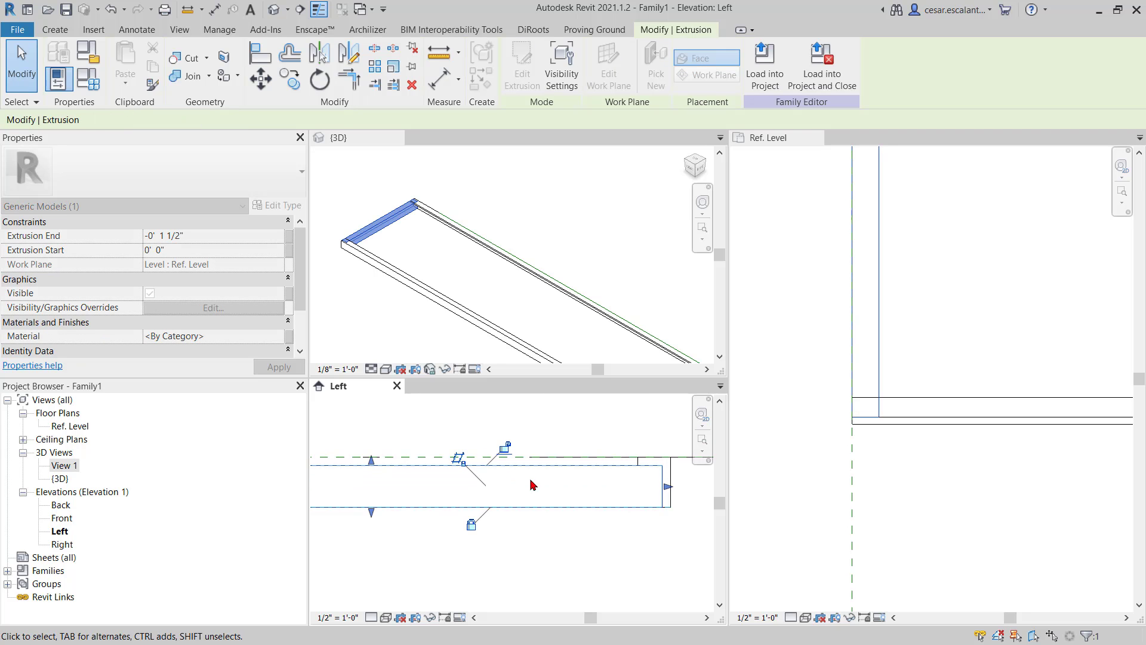
left_click(578, 543)
scroll(575, 541, "down", 1)
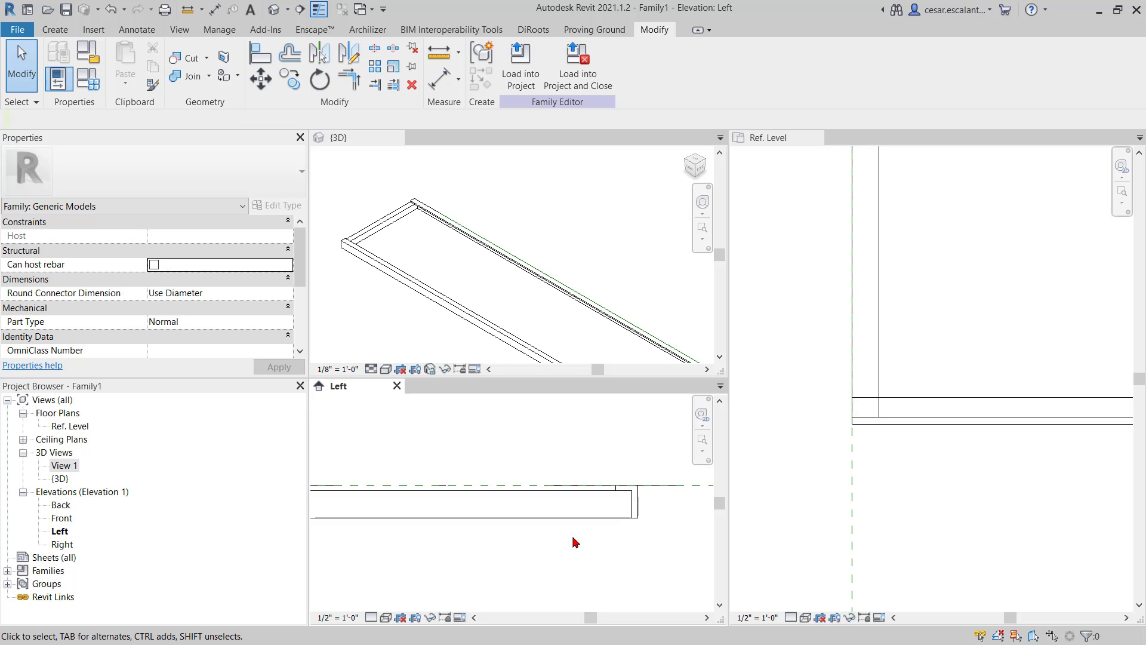
Examine the end extrusion and its relation to the Left reference plane in the Ref. Level plan.
left_click(907, 479)
scroll(913, 478, "down", 3)
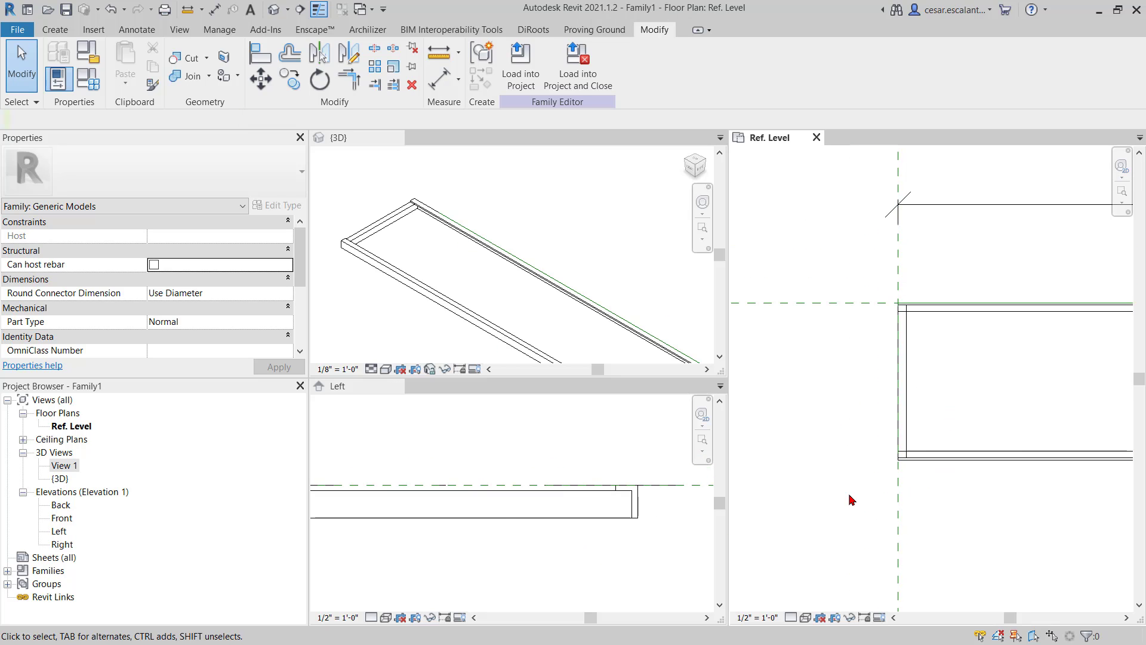
scroll(745, 453, "down", 2)
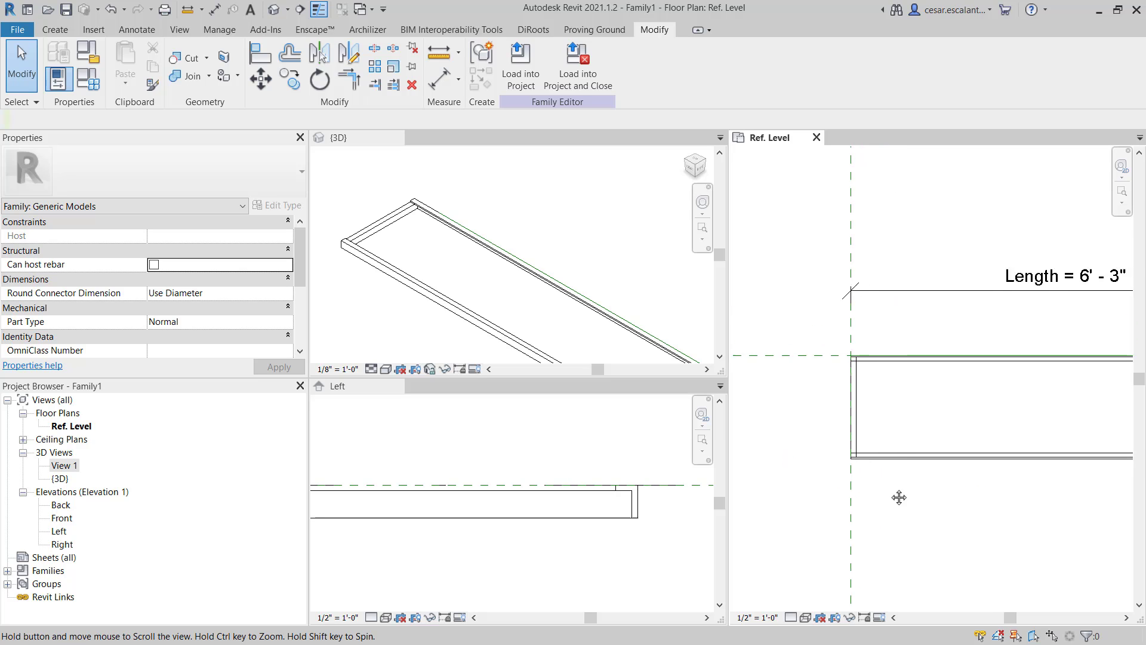
middle_click_drag(898, 497, 852, 489)
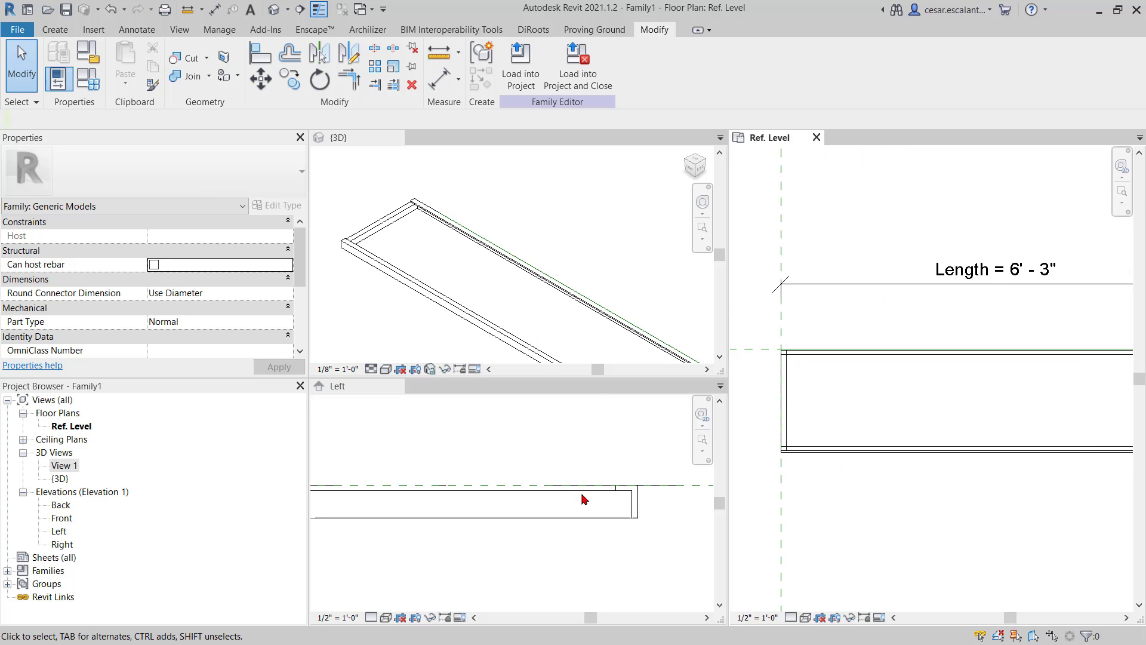
scroll(584, 500, "down", 2)
left_click(784, 442)
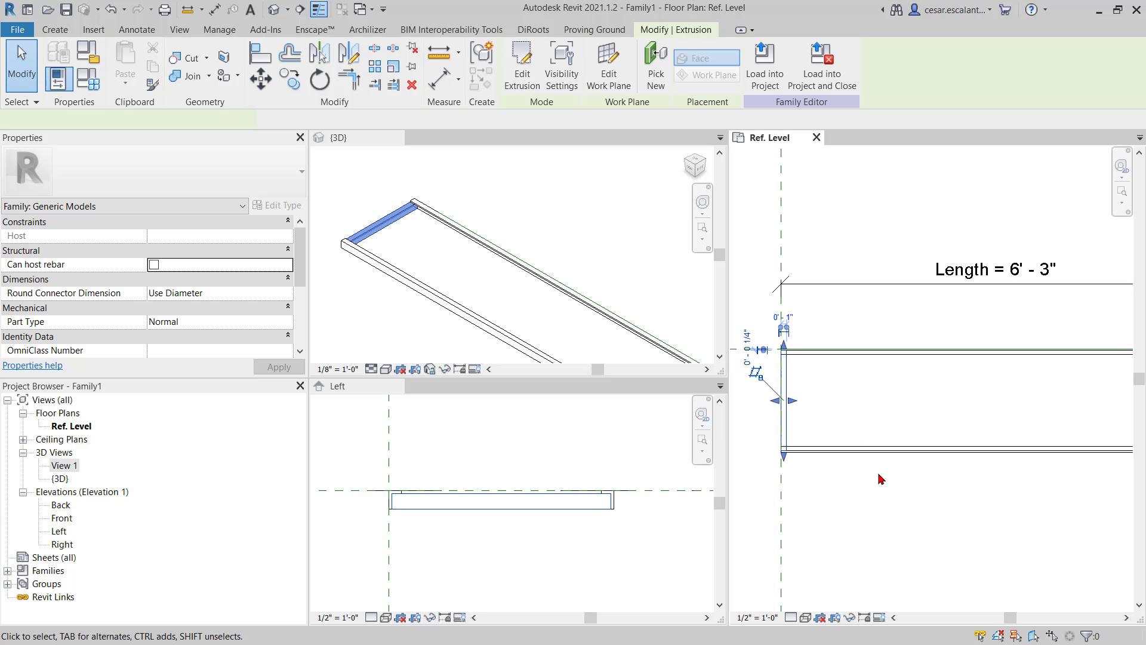
middle_click_drag(880, 476, 926, 440)
scroll(924, 441, "down", 2)
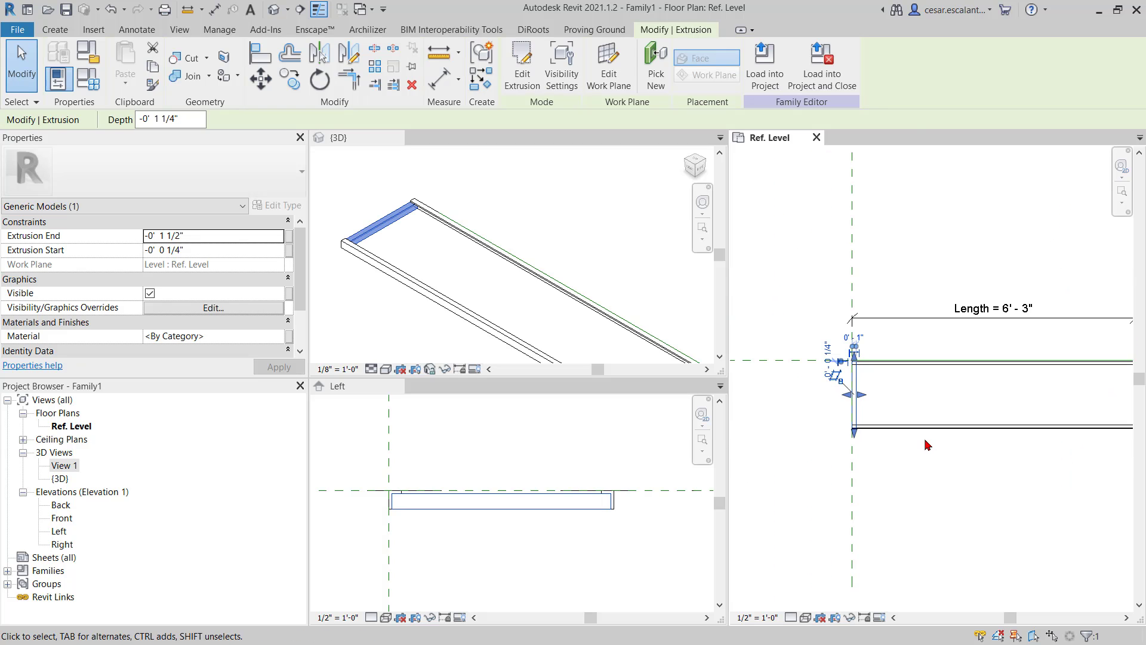
left_click(852, 472)
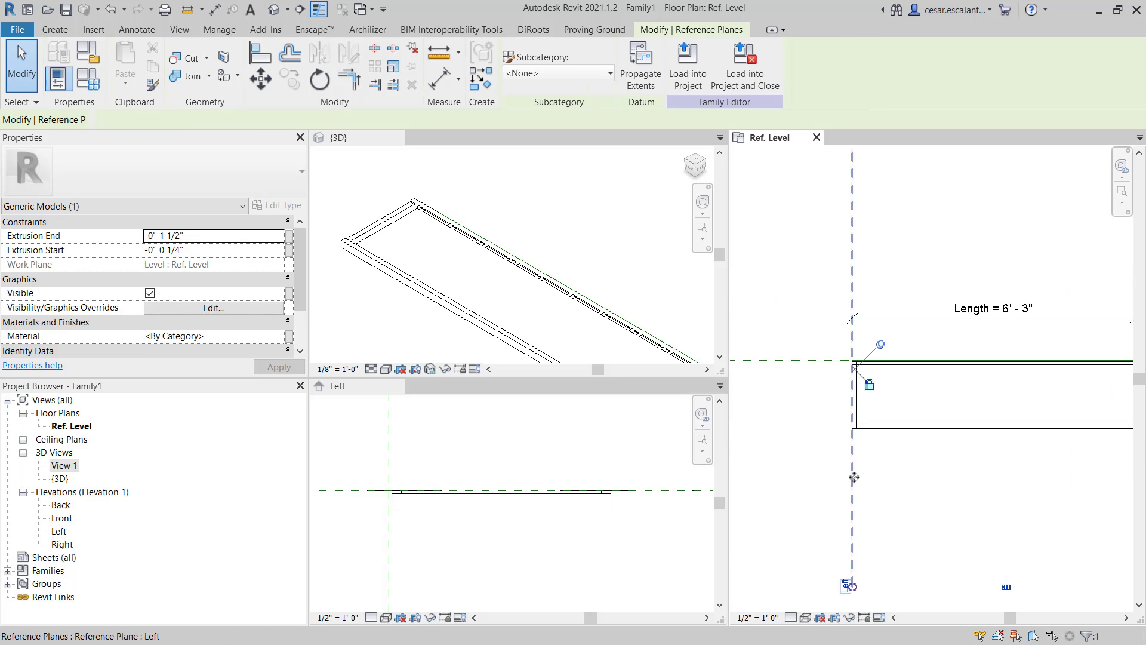
middle_click_drag(863, 479, 779, 482)
left_click(782, 495)
Select the end extrusion in plan and make its 1" temporary width dimension from the Left reference plane permanent.
left_click(771, 439)
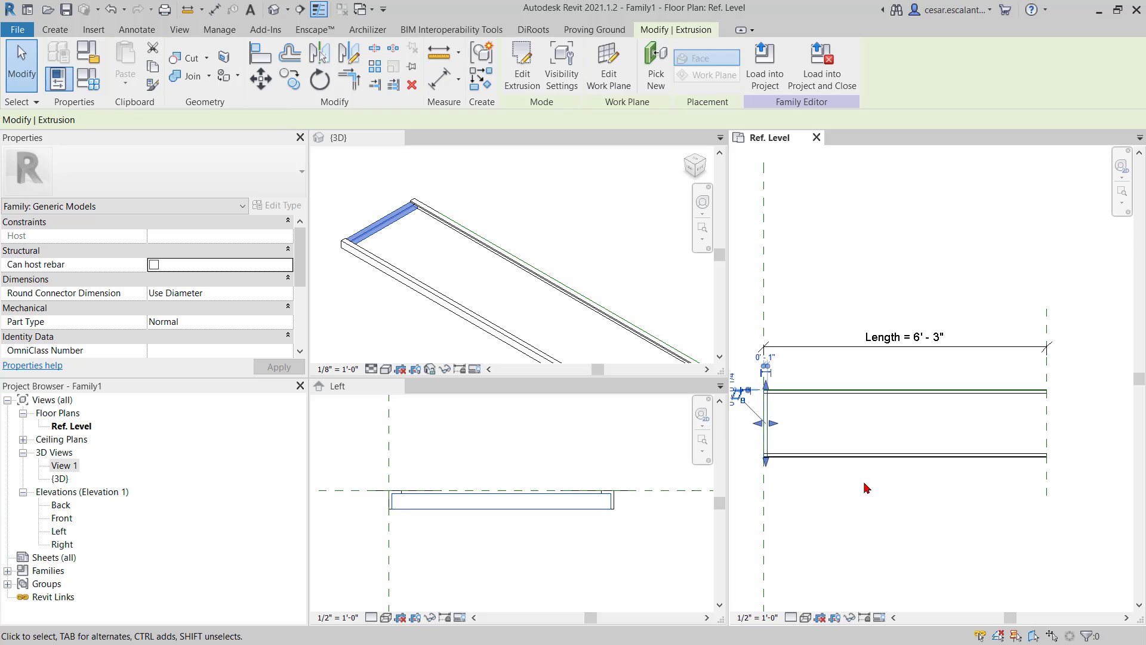
middle_click_drag(887, 494, 894, 495)
scroll(870, 430, "up", 5)
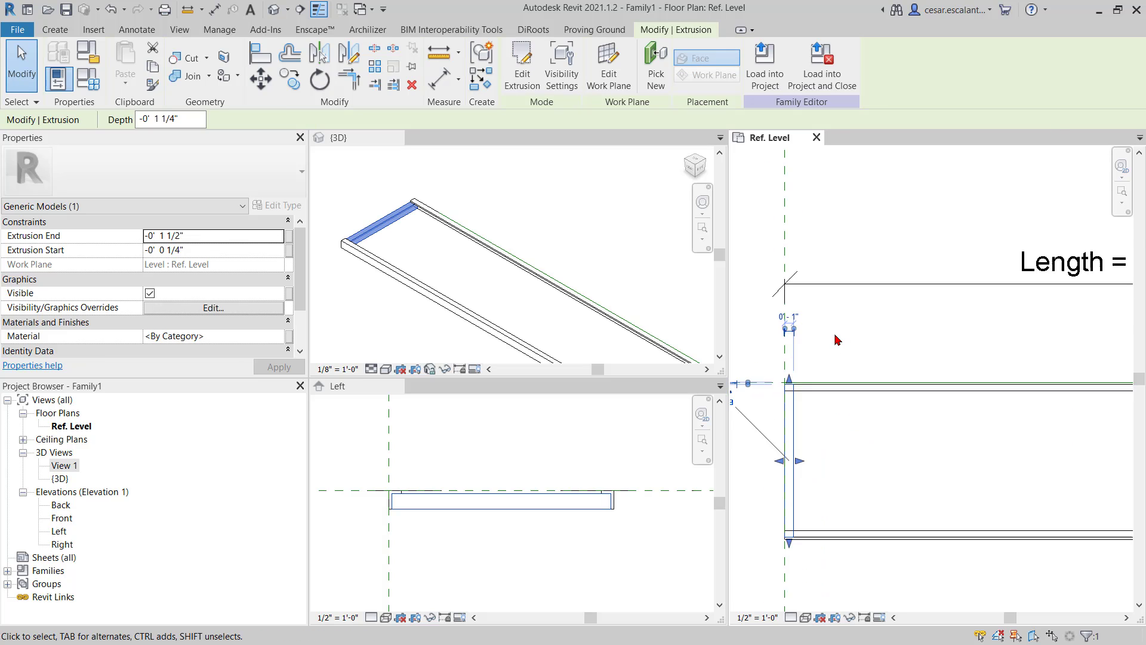
middle_click_drag(917, 377, 939, 392)
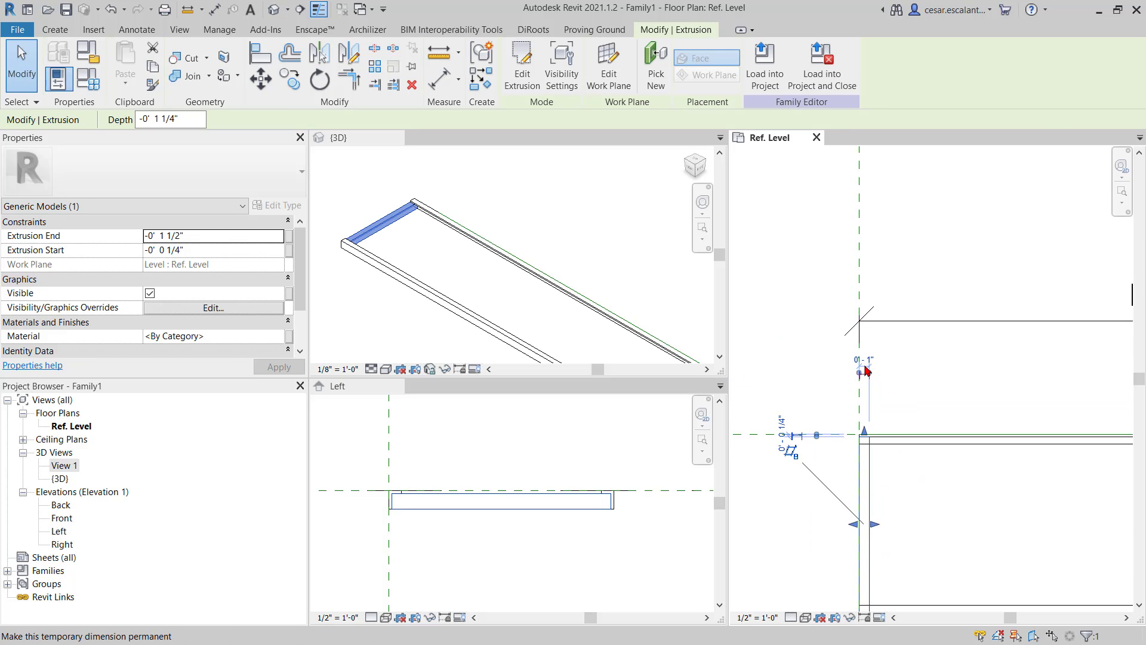
left_click(871, 364)
scroll(873, 382, "up", 3)
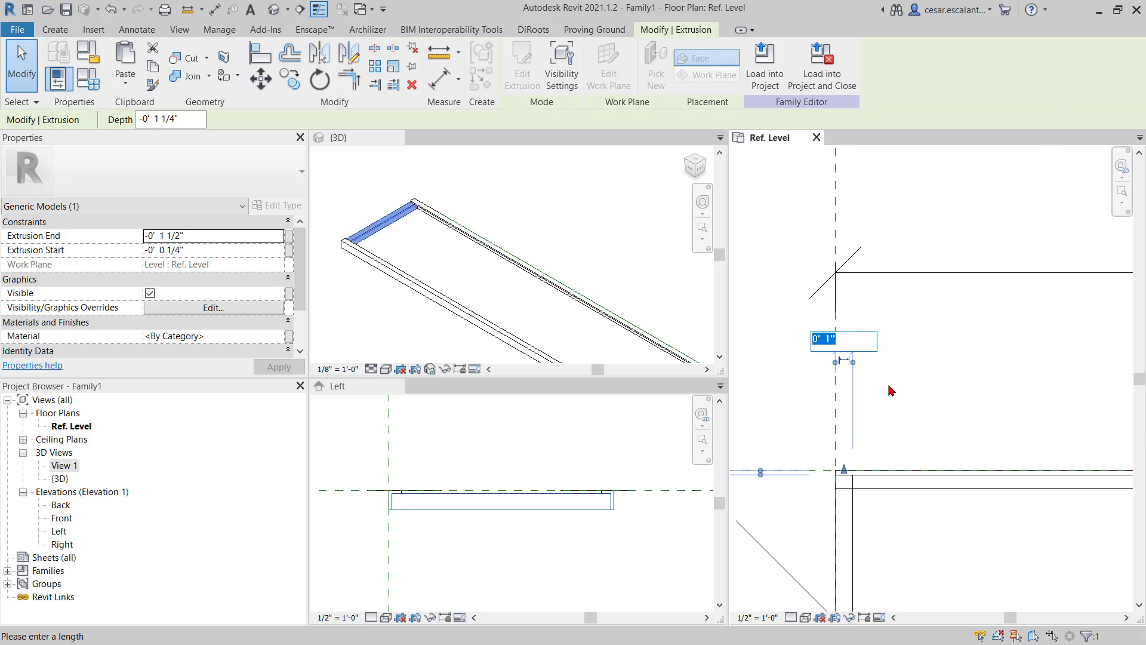
key("Return")
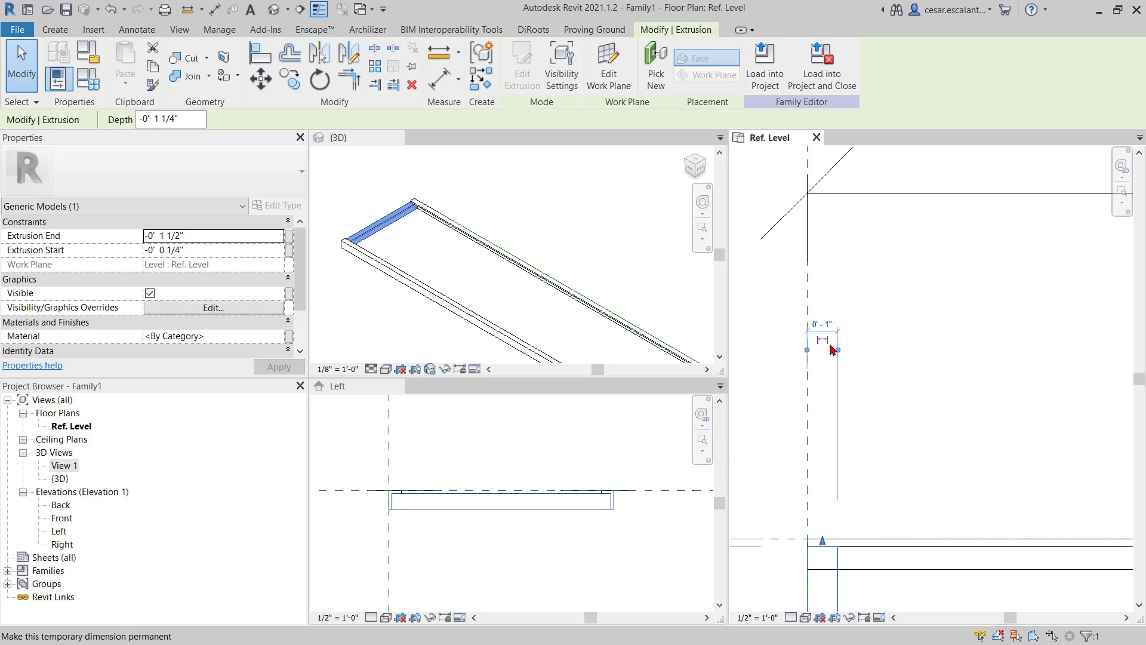
left_click(823, 342)
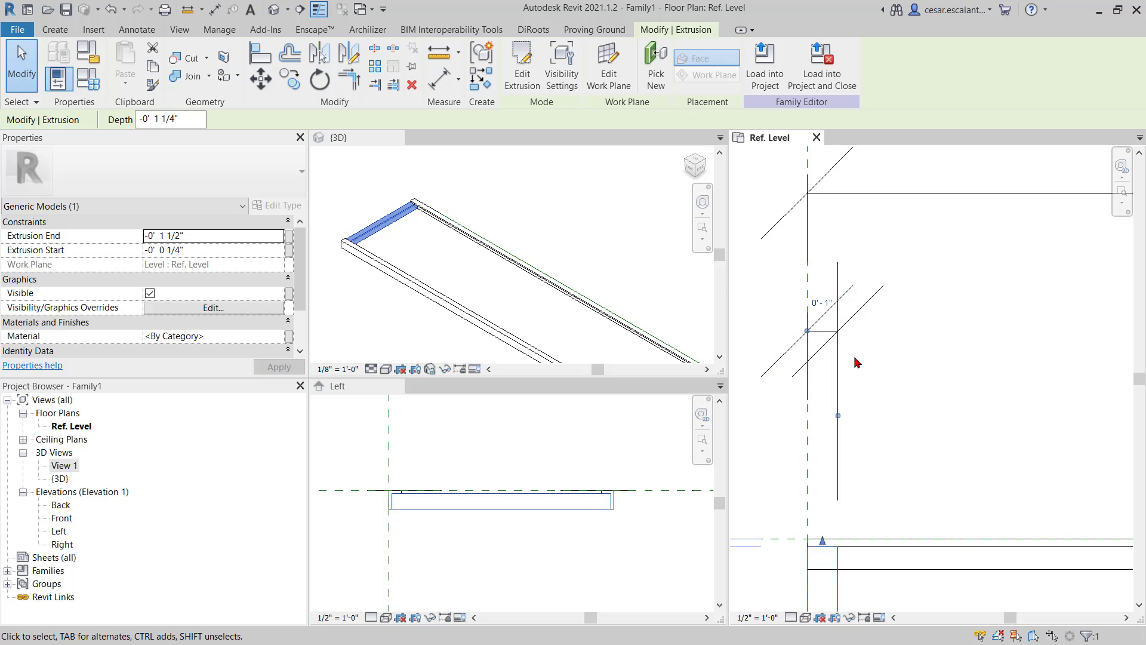
Lock the 1" dimension between the Left reference plane and the end extrusion's inner edge.
left_click(836, 370)
scroll(836, 370, "down", 2)
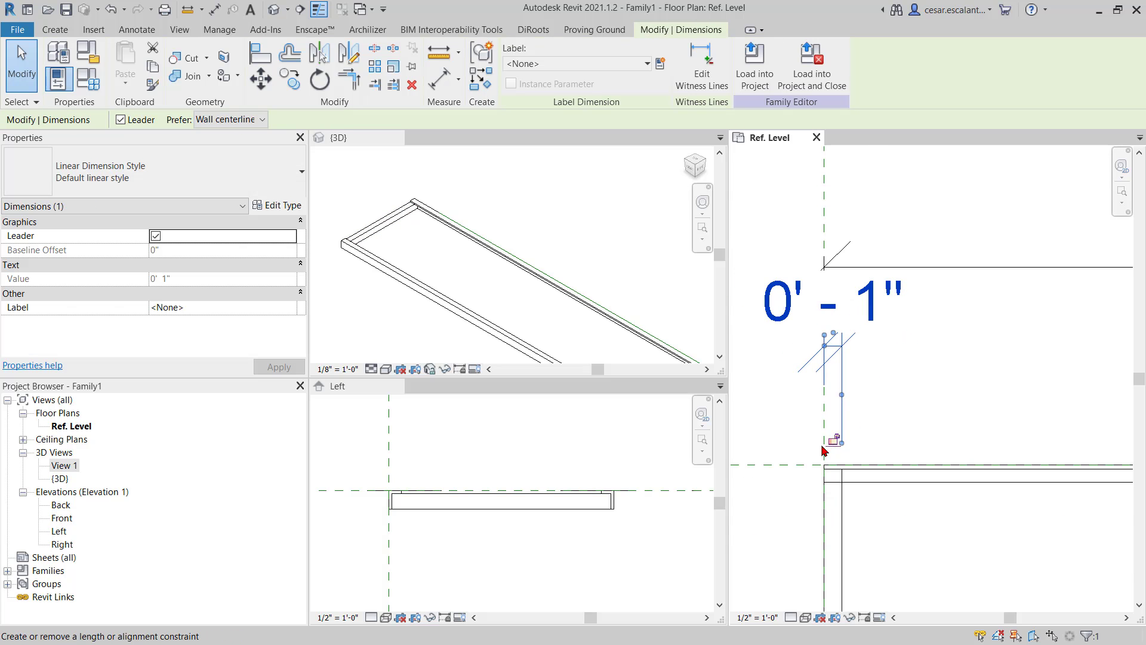
left_click(913, 422)
scroll(911, 415, "down", 3)
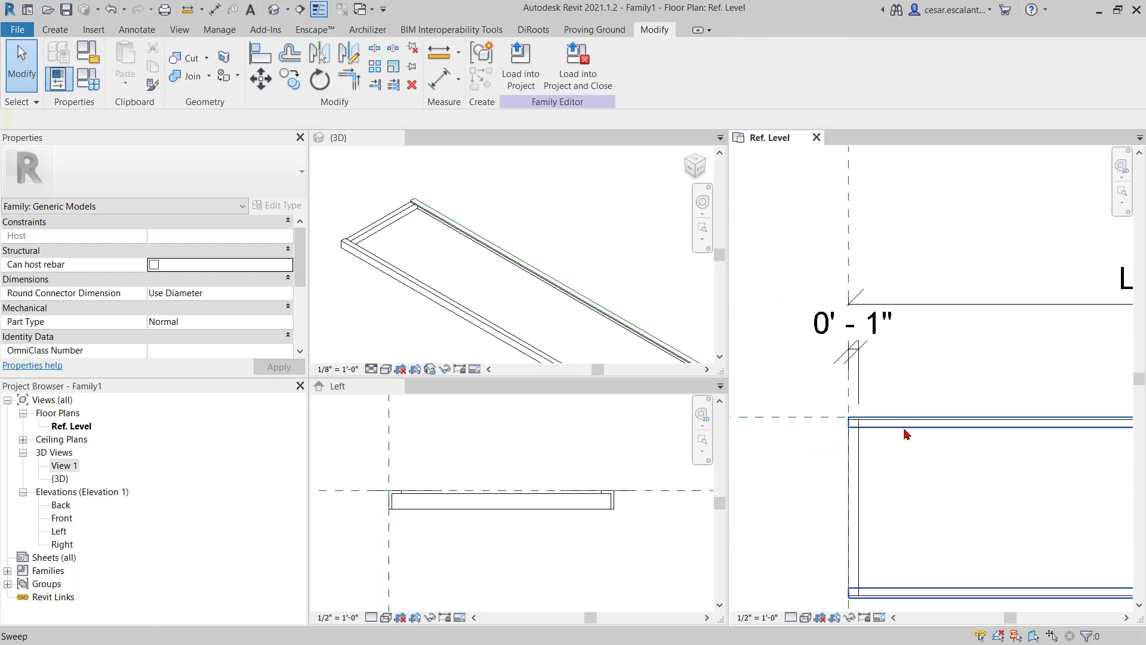
Try to stretch the end extrusion's inner face away from the Left reference plane to a width of about 1' 1 5/16".
left_click(865, 478)
middle_click_drag(960, 476, 890, 410)
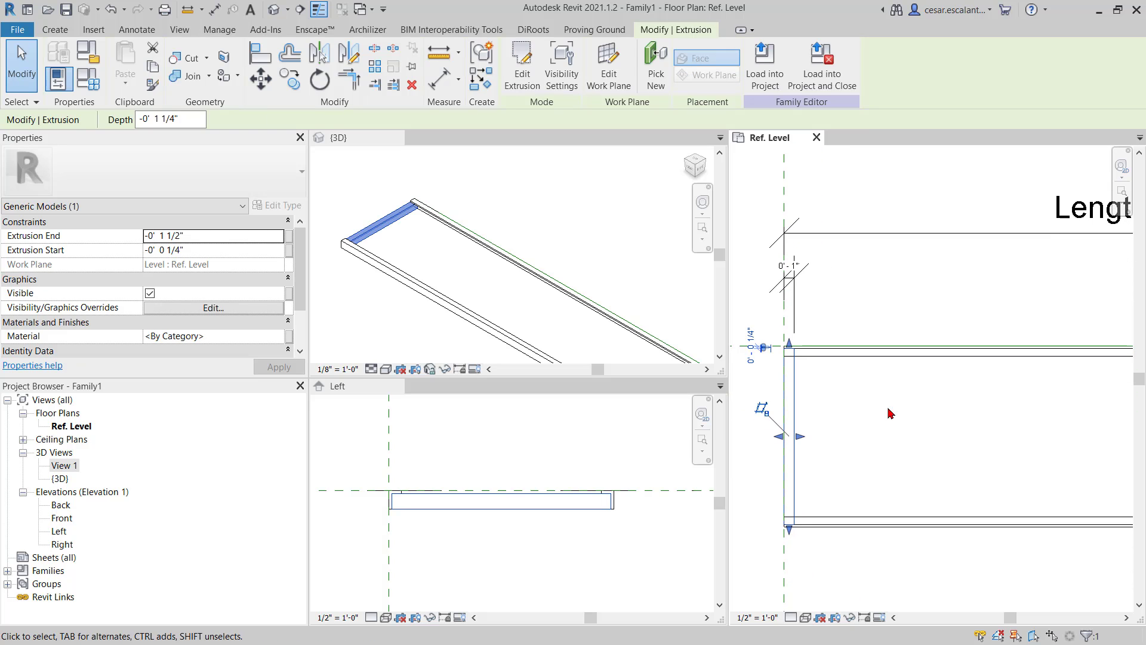
left_click_drag(801, 440, 923, 437)
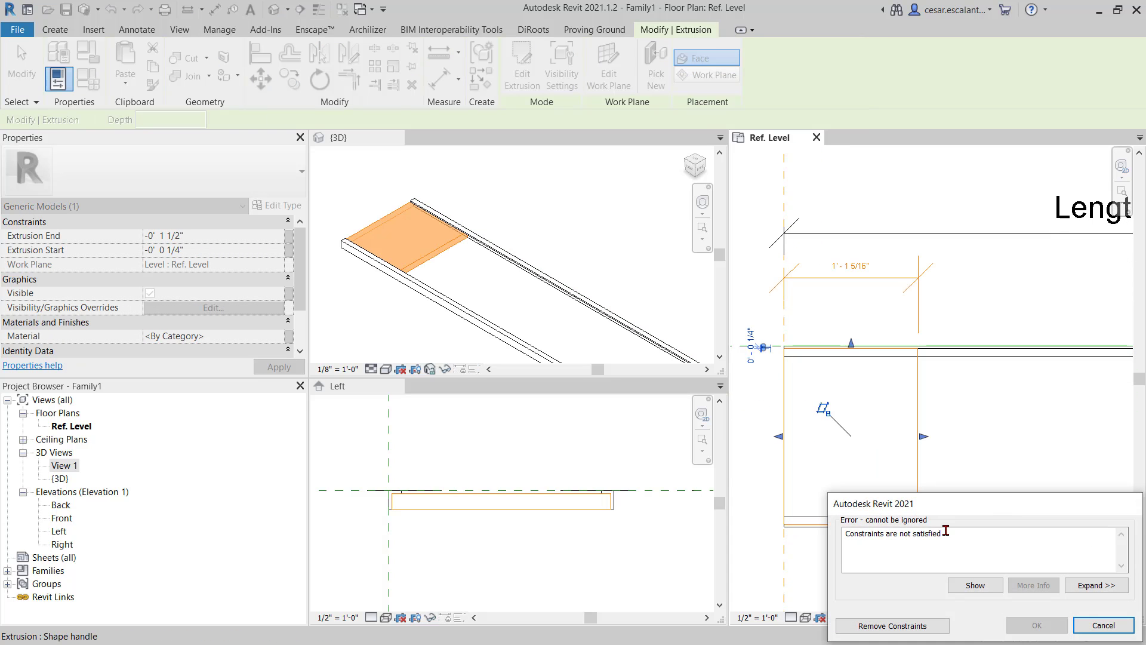
left_click(1104, 626)
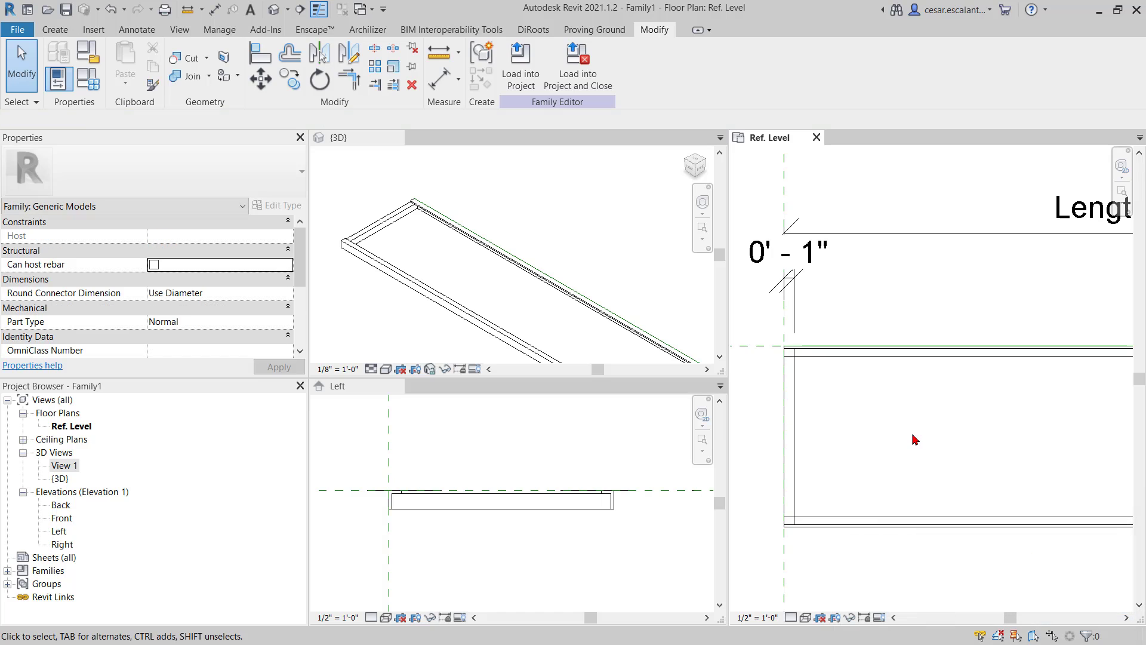
middle_click_drag(913, 438, 841, 433)
scroll(824, 434, "down", 4)
left_click(862, 436)
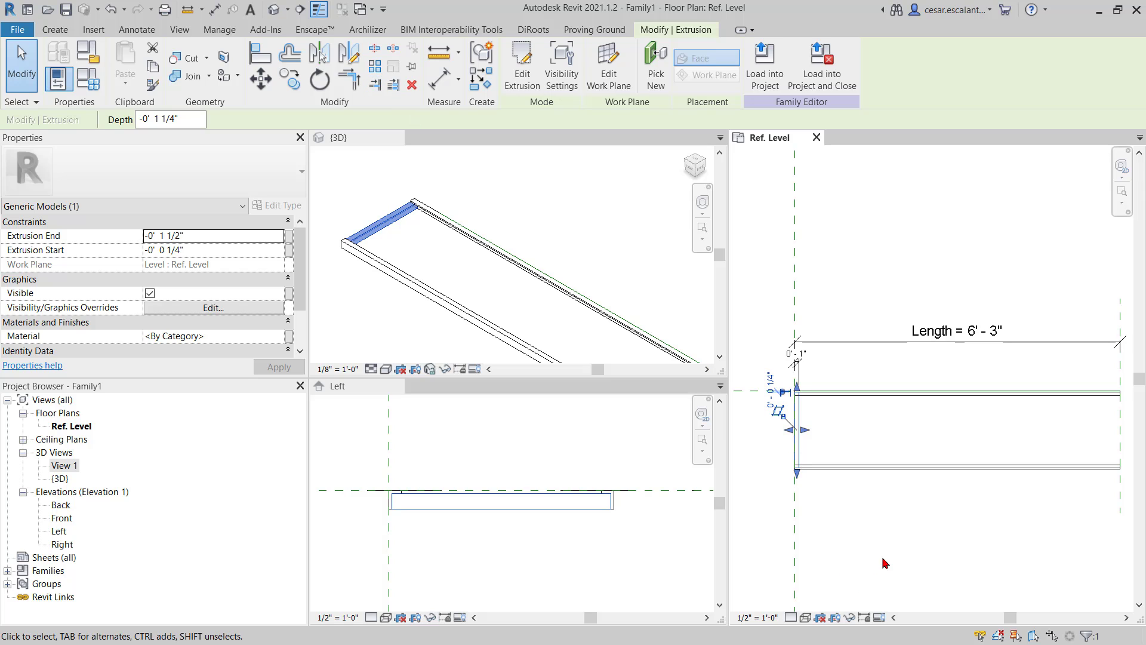
scroll(875, 550, "down", 2)
left_click(872, 541)
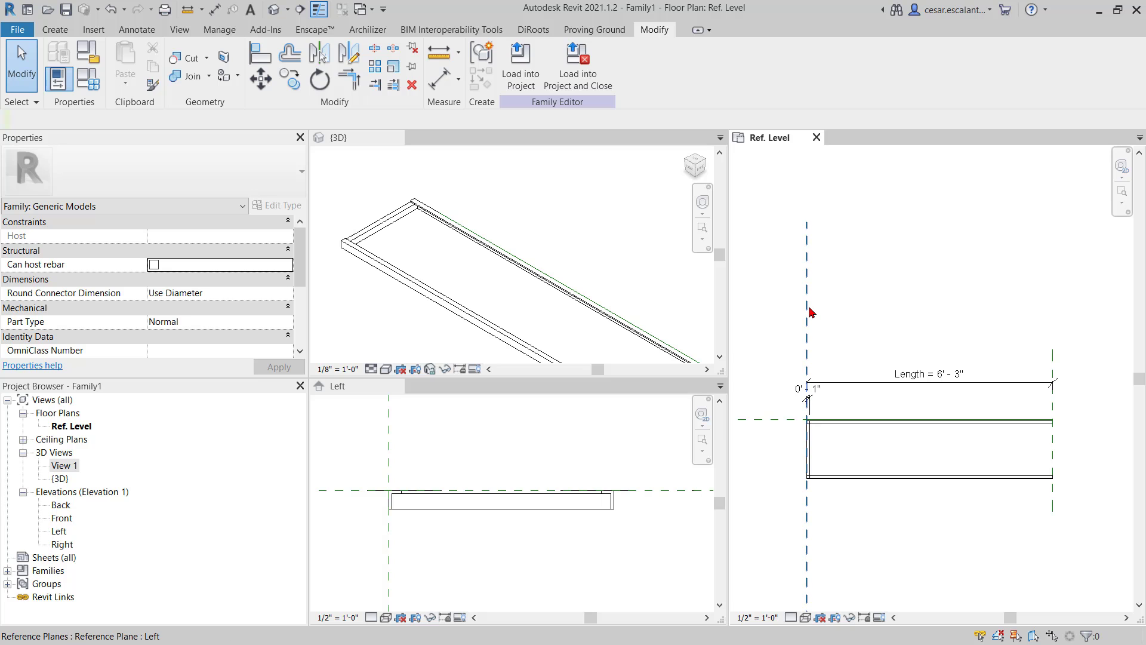
Add a family parameter named Spacing as a Length type parameter grouped under Dimensions.
left_click(91, 80)
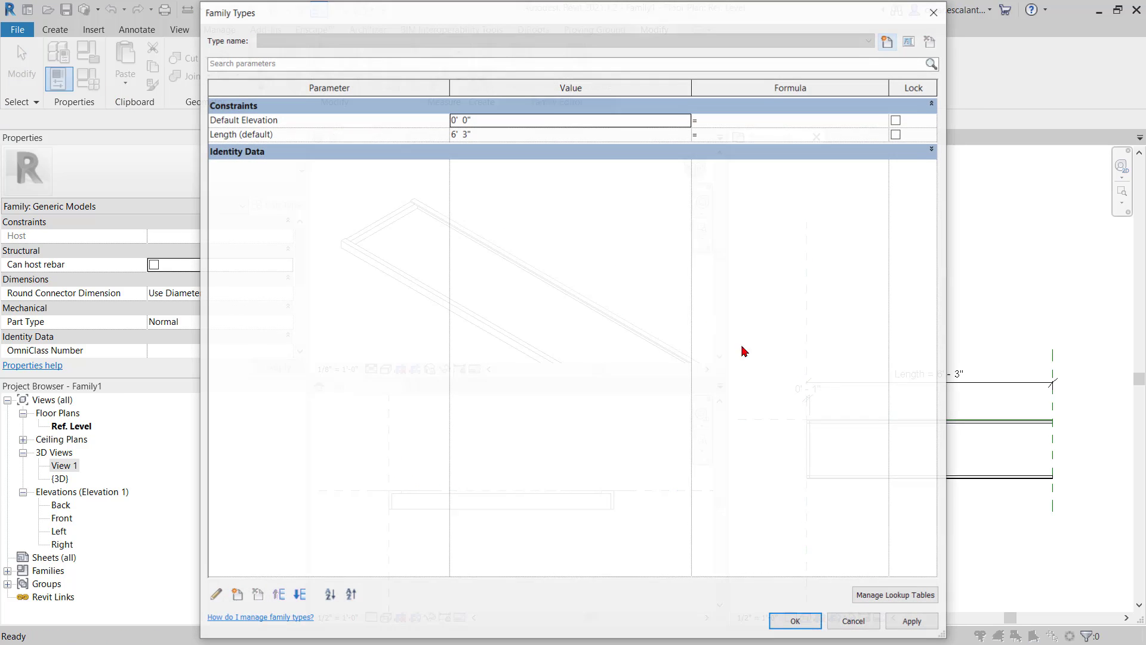
left_click(236, 595)
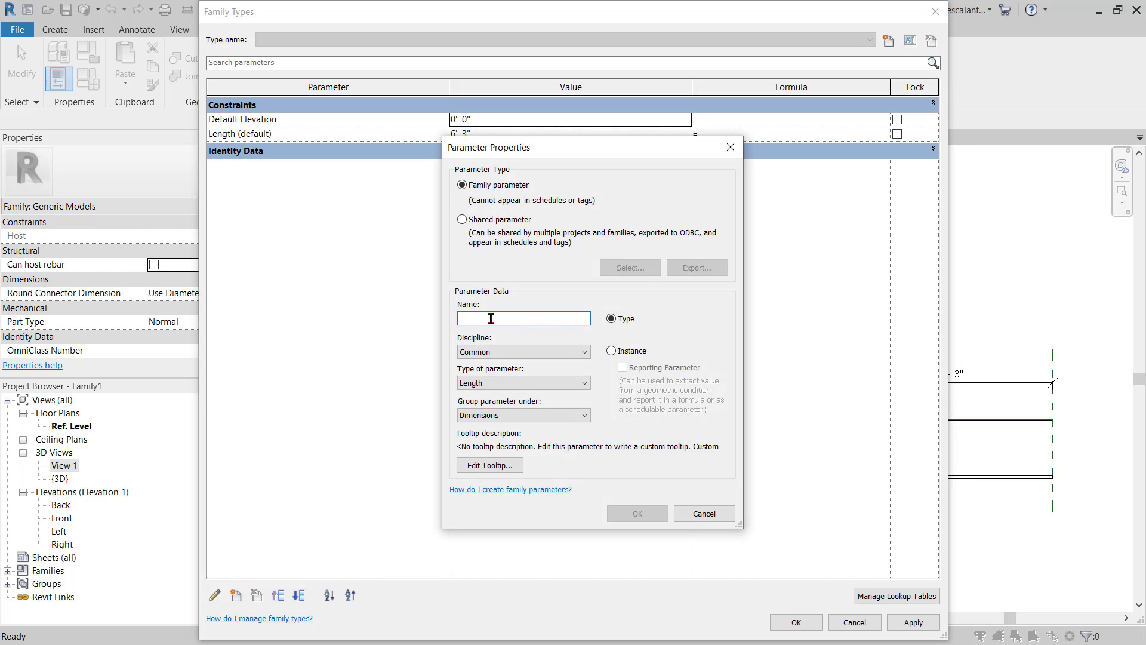
type("Spacing")
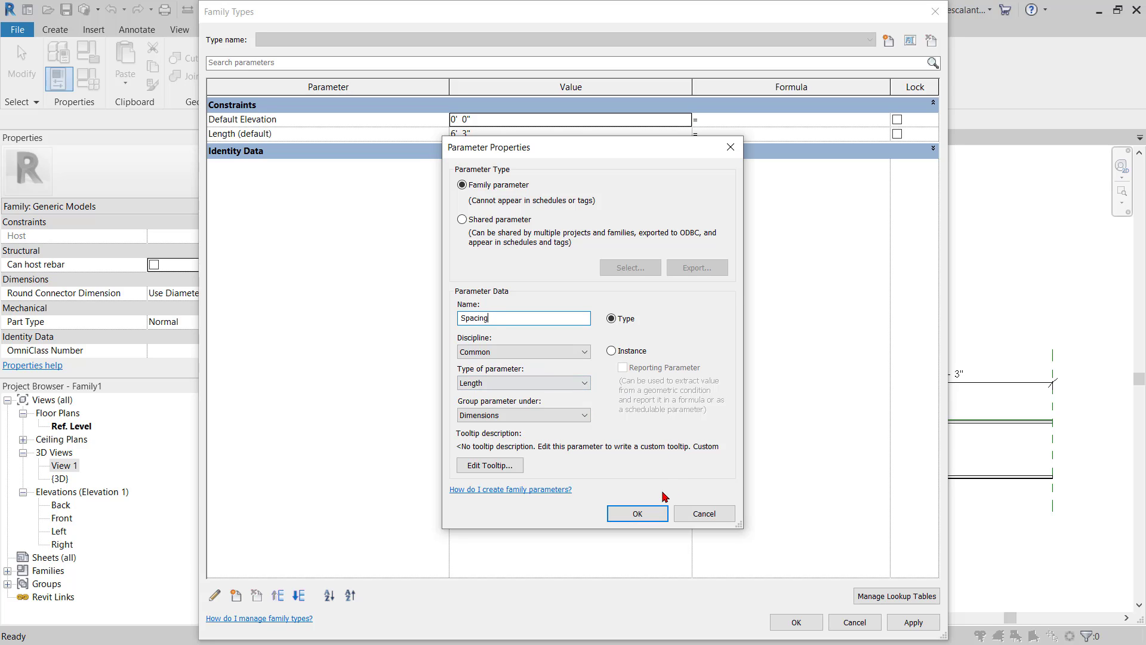
left_click(655, 513)
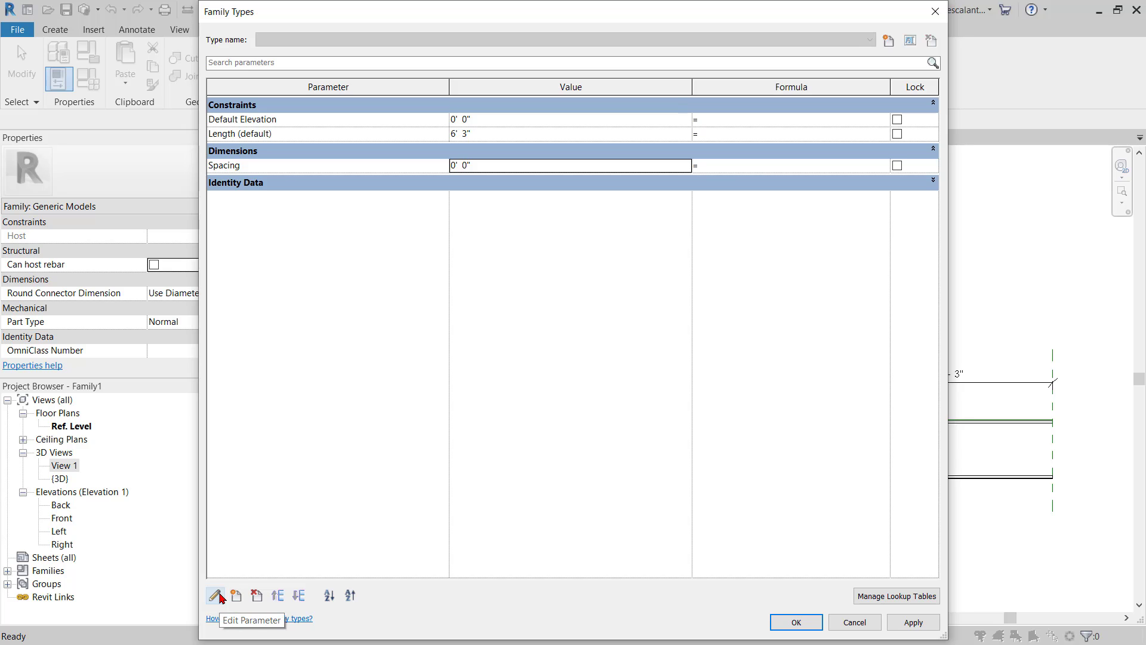
left_click(216, 595)
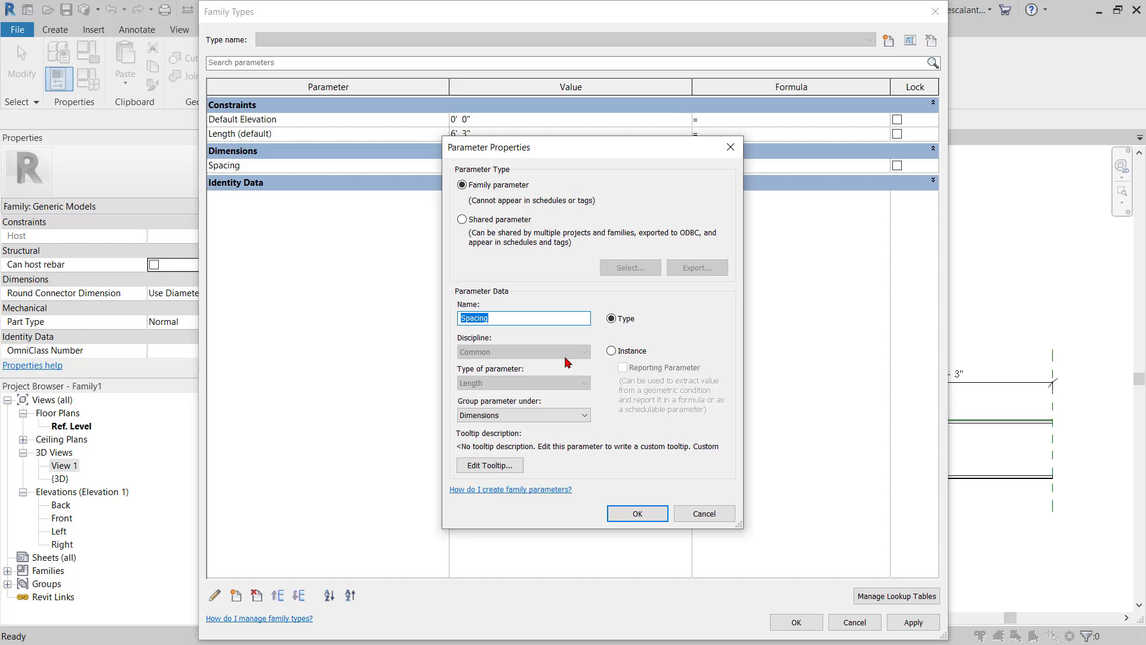
left_click(611, 351)
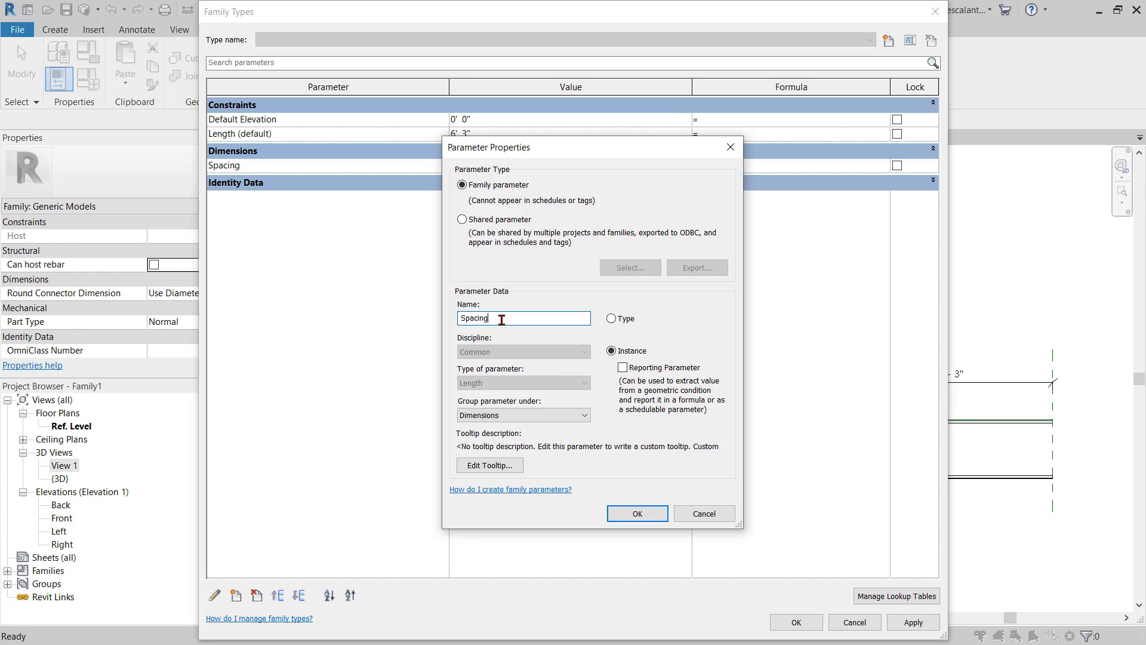
left_click(699, 512)
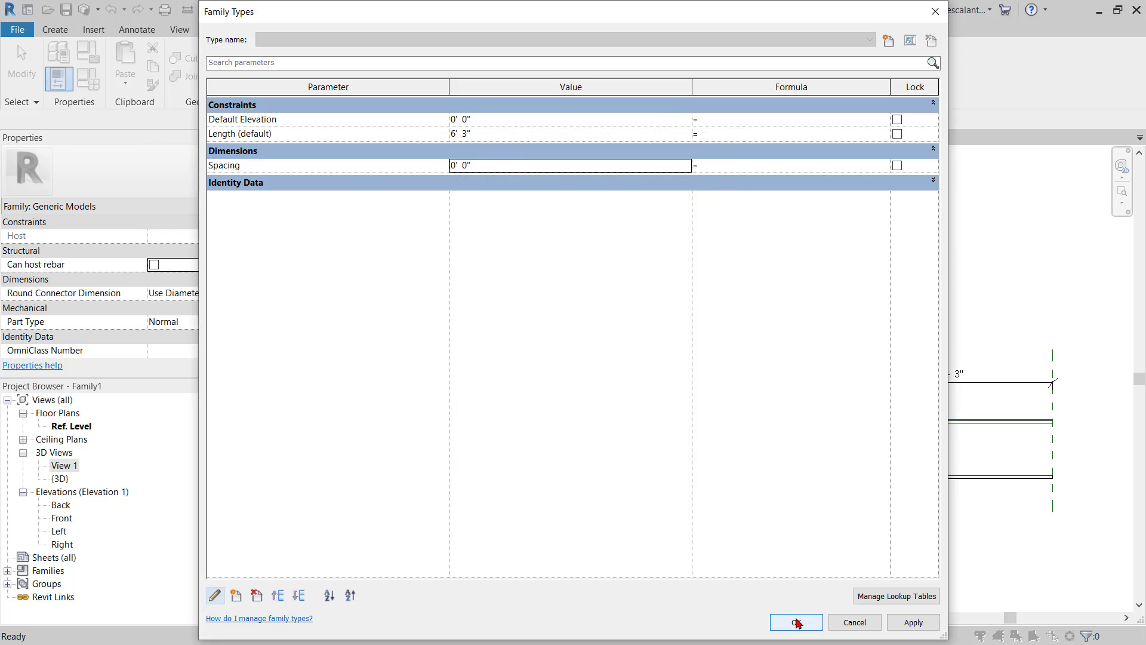
Set the Spacing parameter to 2' 0" and apply it to the family.
left_click(495, 166)
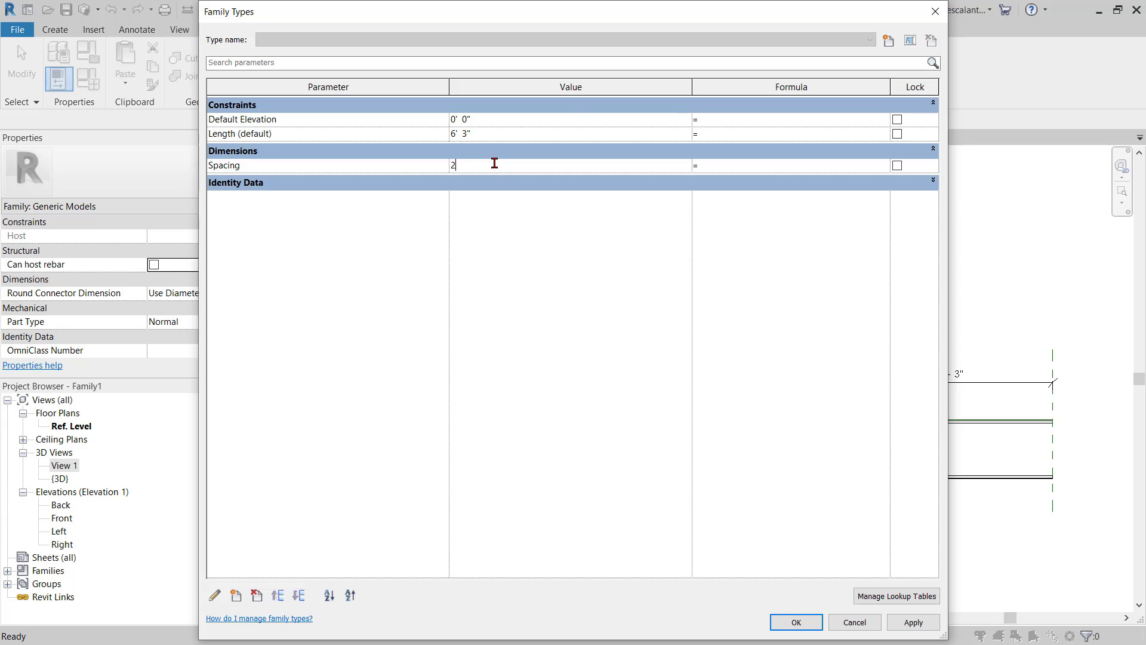
left_click(934, 623)
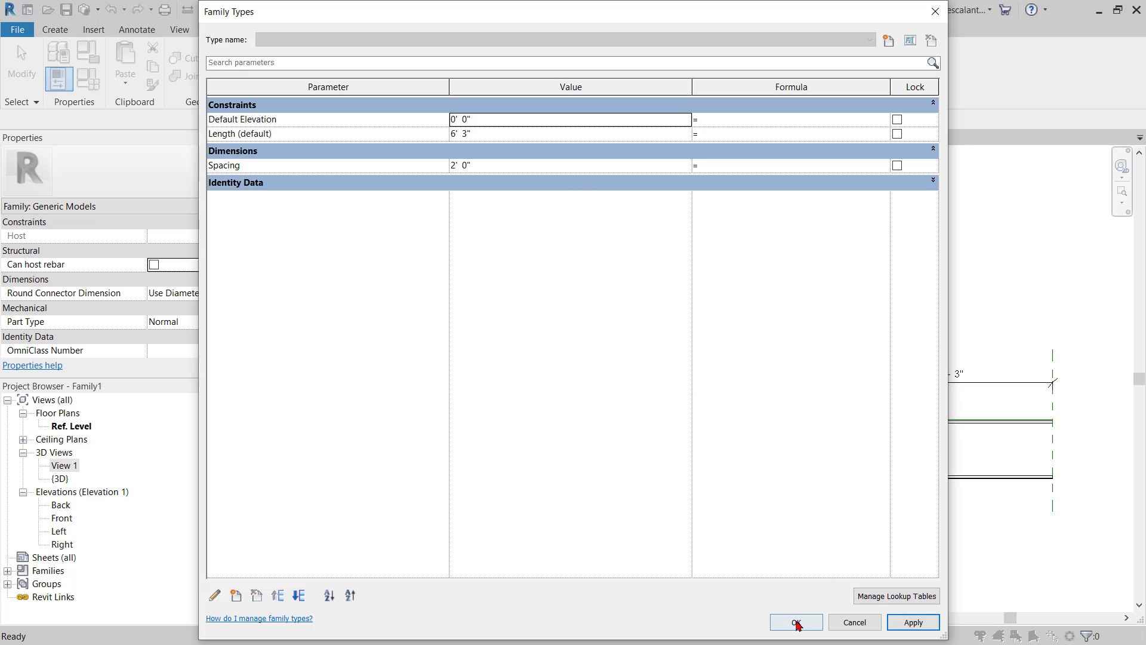
left_click(798, 622)
scroll(861, 450, "up", 2)
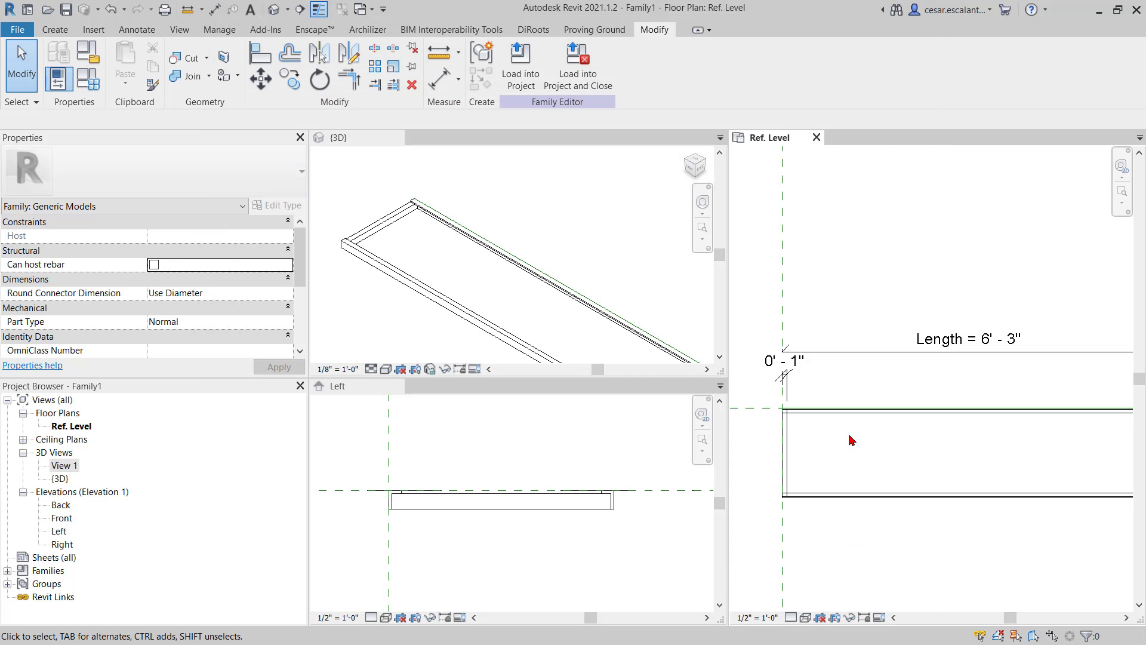
Set the Spacing parameter to 0' 2 1/2" and apply the value to the family.
left_click(88, 78)
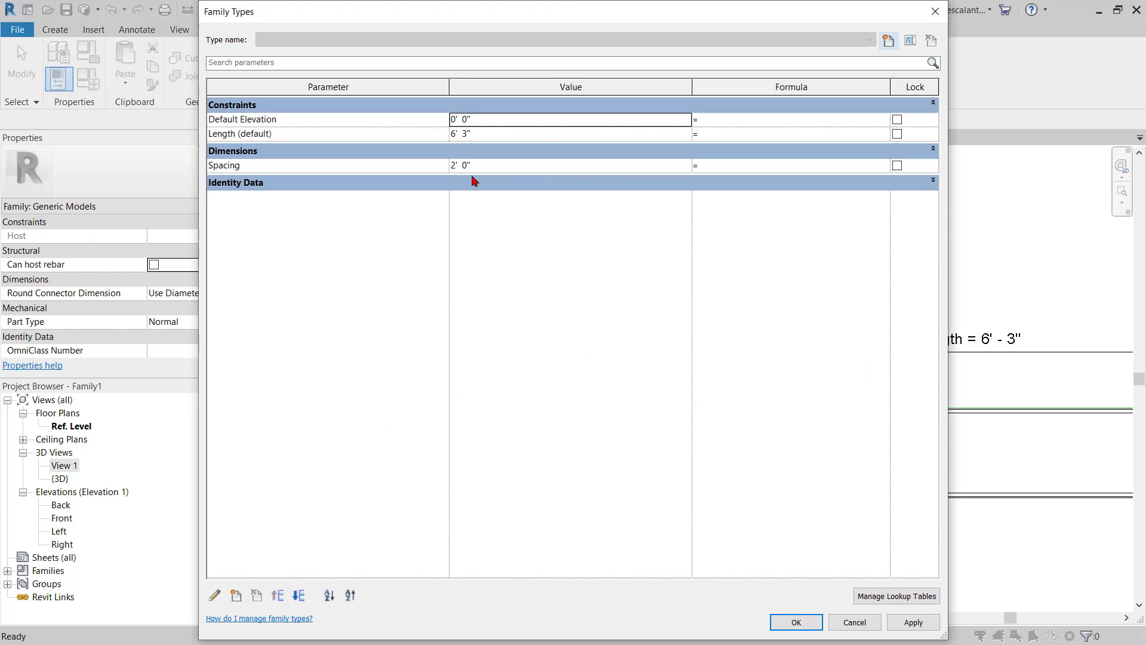
left_click(493, 166)
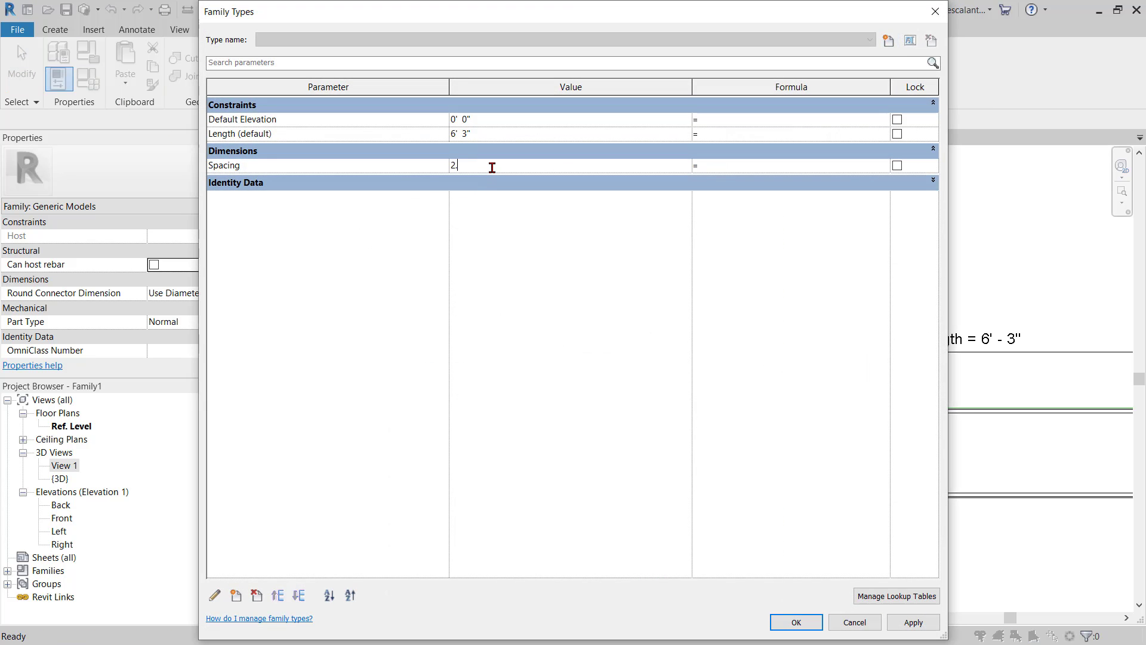
key("Tab")
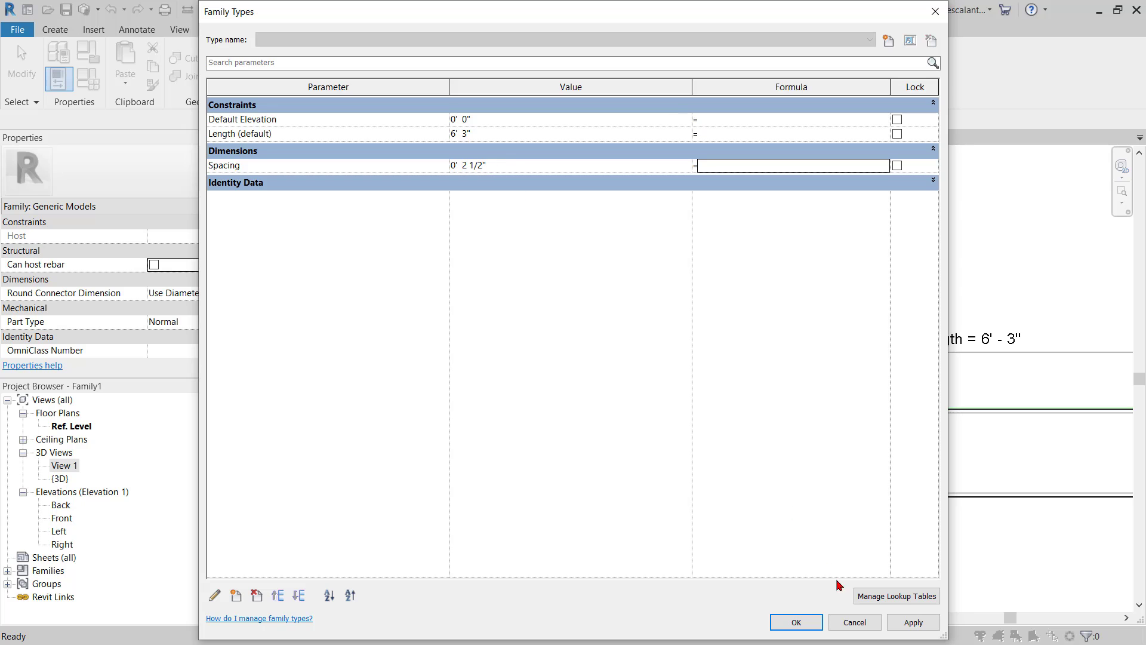
left_click(909, 623)
left_click(796, 622)
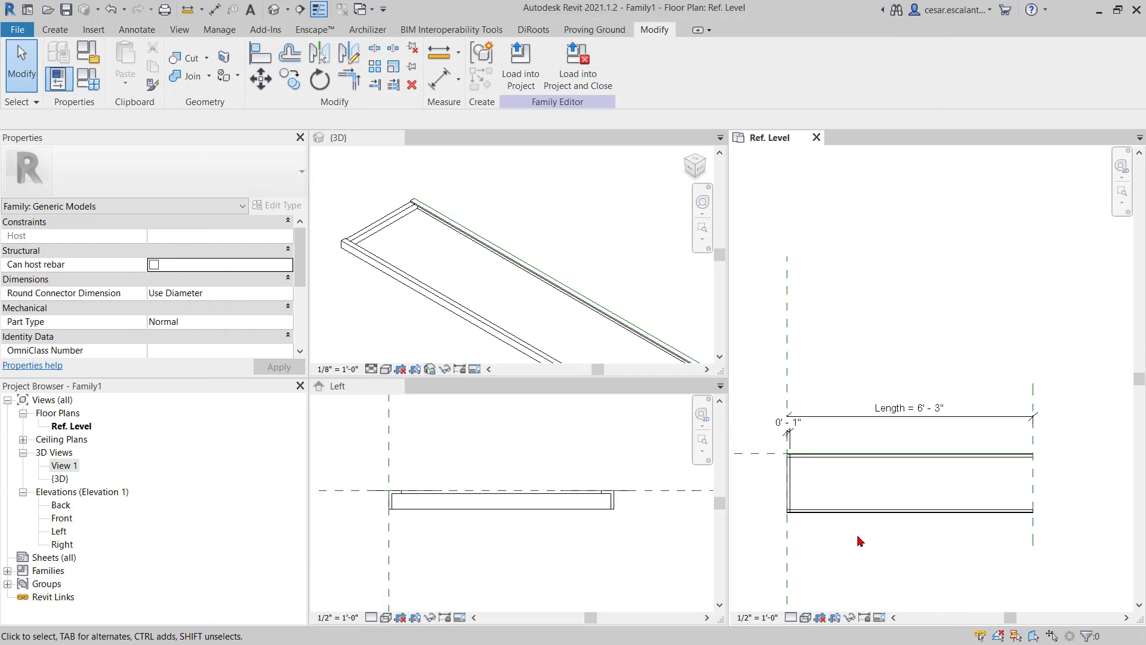
Draw a vertical reference plane across both rails in plan, about 7" inward from the Left reference plane.
left_click(55, 30)
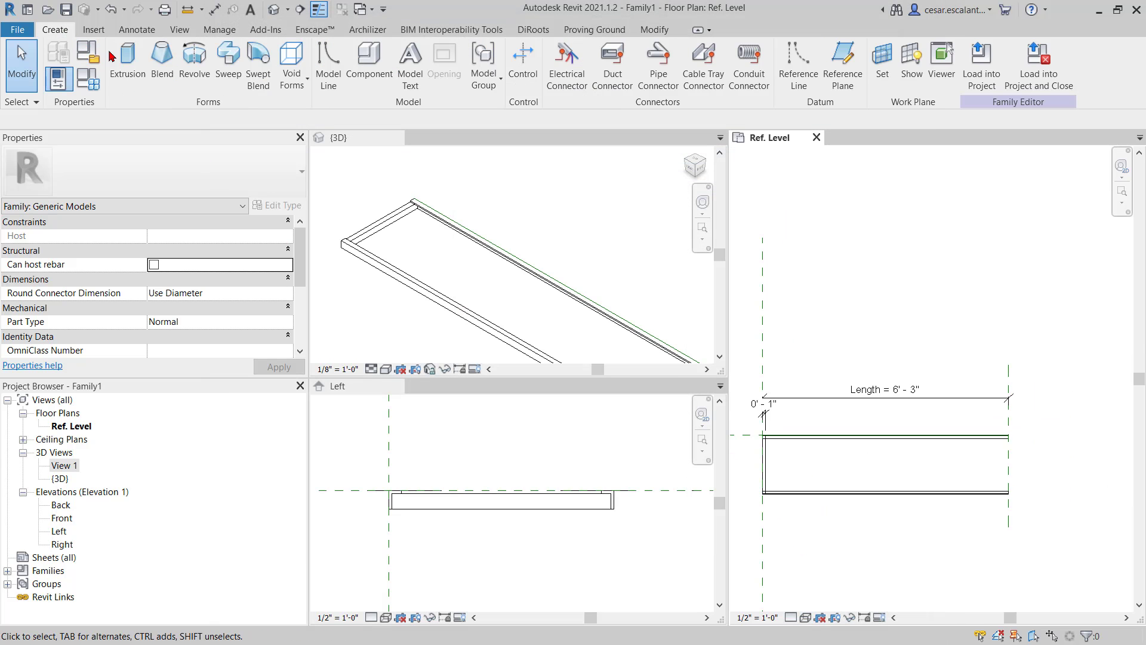
left_click(843, 66)
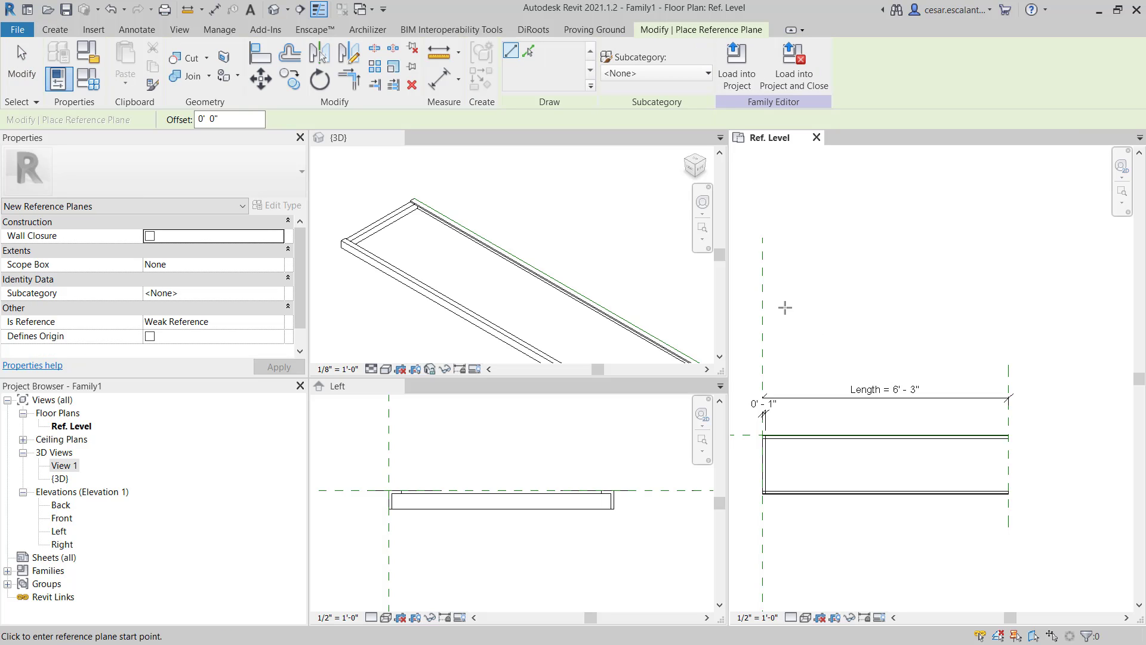
left_click(785, 245)
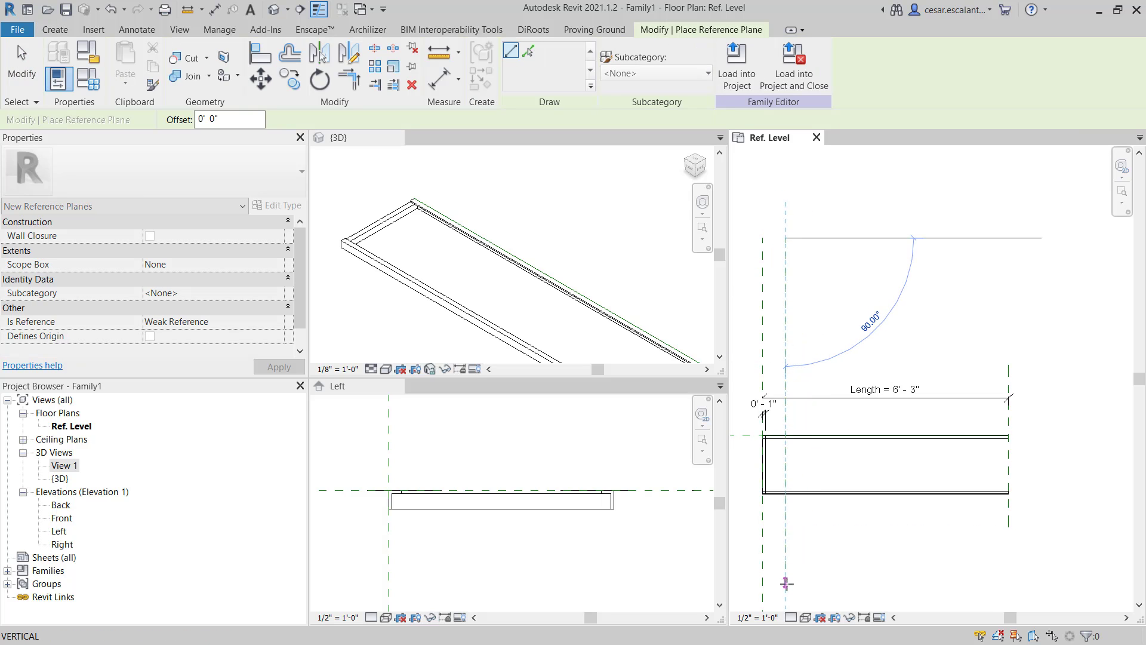
left_click(786, 593)
left_click(22, 66)
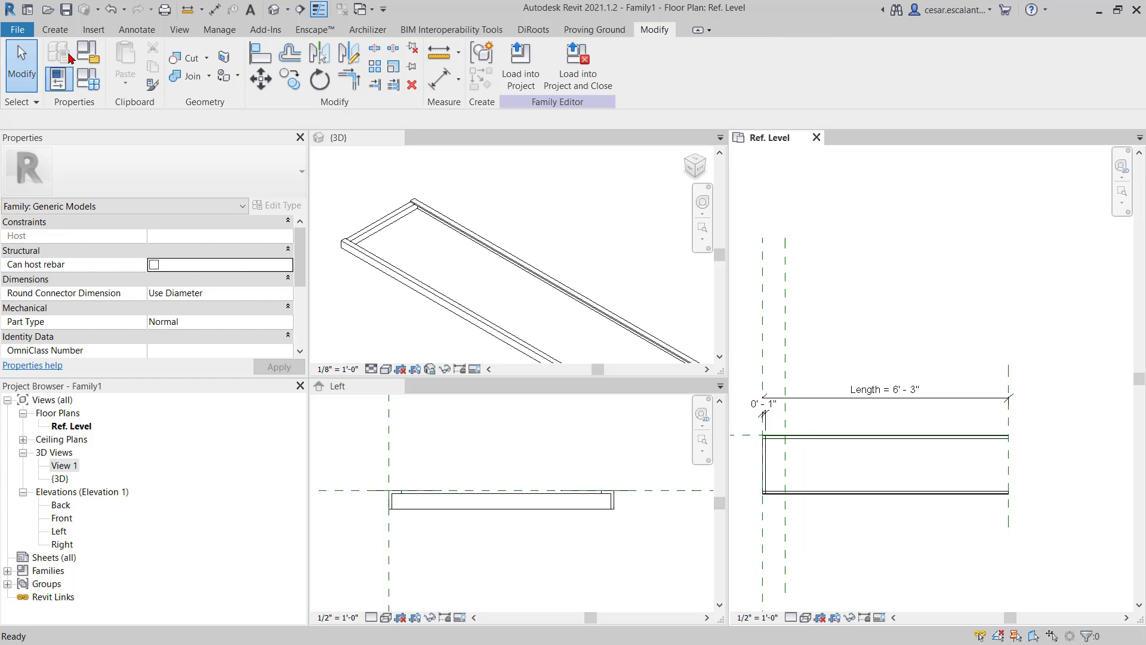
Place an aligned dimension between the Left reference plane and the new vertical reference plane, above the Length dimension.
left_click(214, 9)
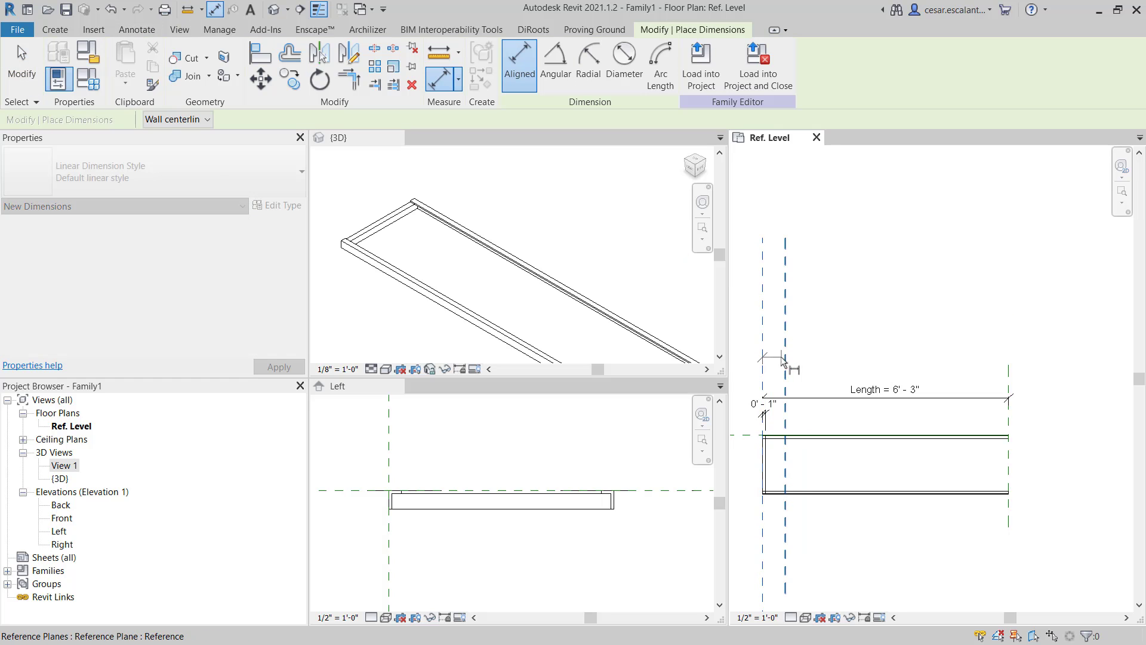
left_click(778, 348)
key("Escape")
key("Escape")
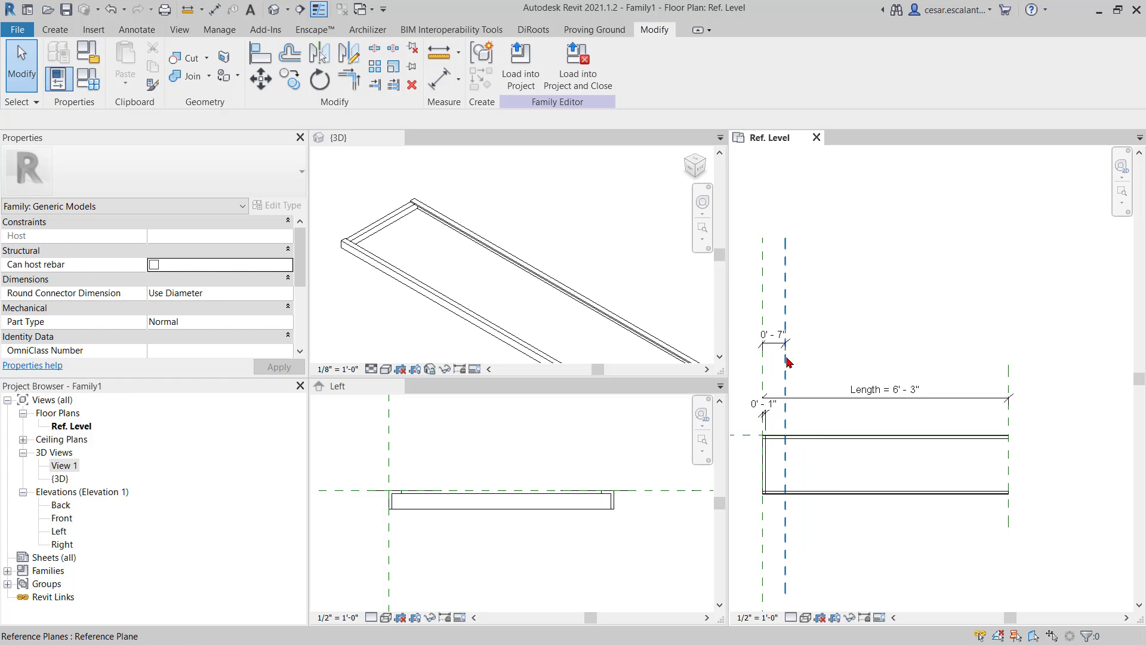
Label the dimension between the Left and new reference planes with the Spacing parameter.
left_click(772, 345)
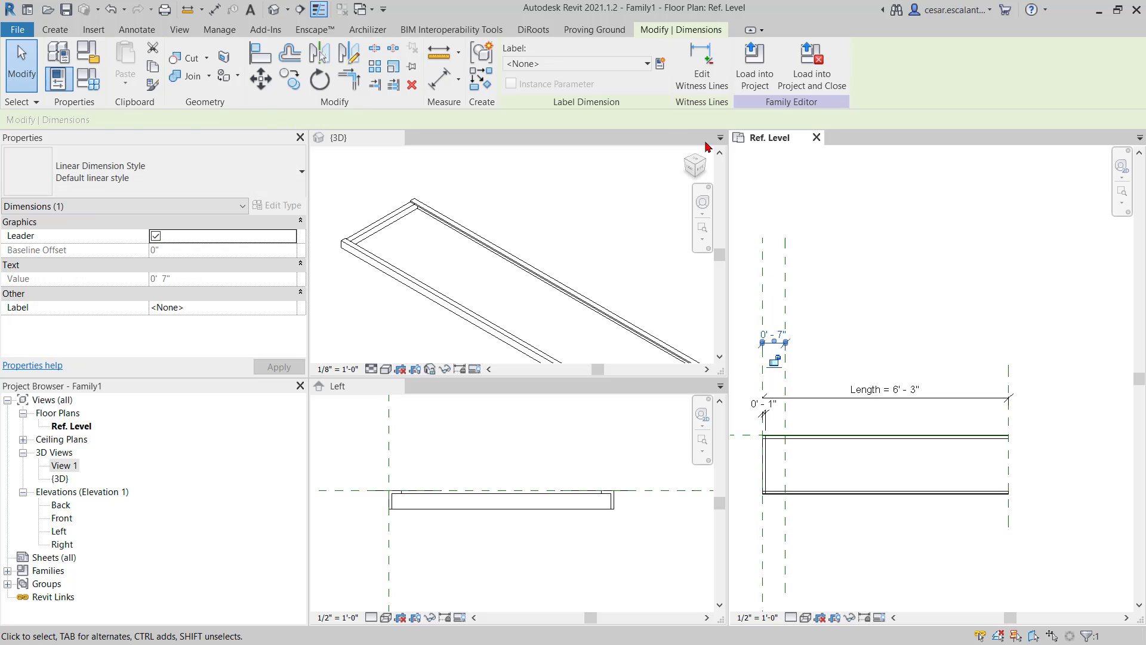
left_click(649, 64)
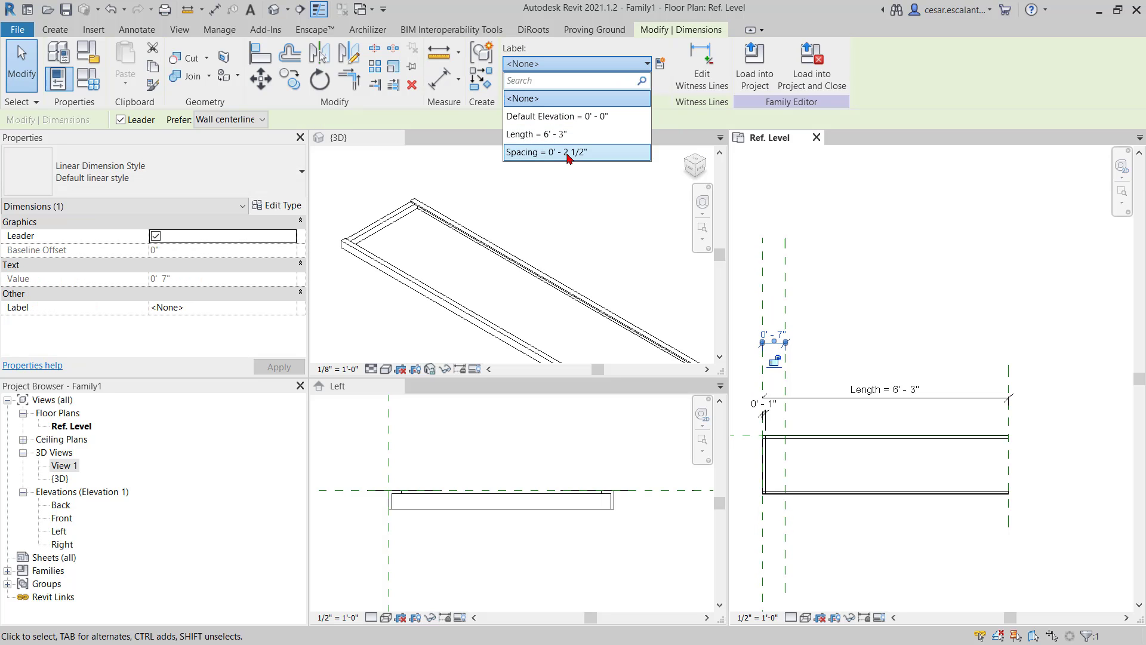
left_click(547, 152)
key("Escape")
Create a constrained, grouped linear array of 4 crosspieces, offsetting the second from the Left plane to the Spacing reference plane.
scroll(819, 499, "up", 3)
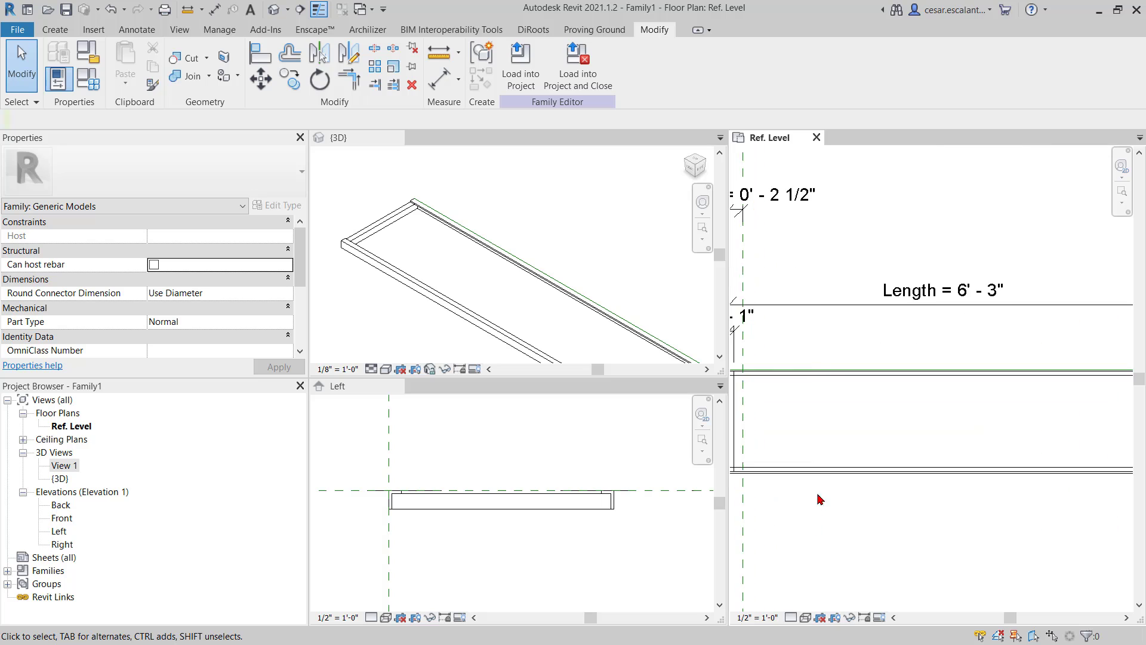
scroll(903, 468, "up", 3)
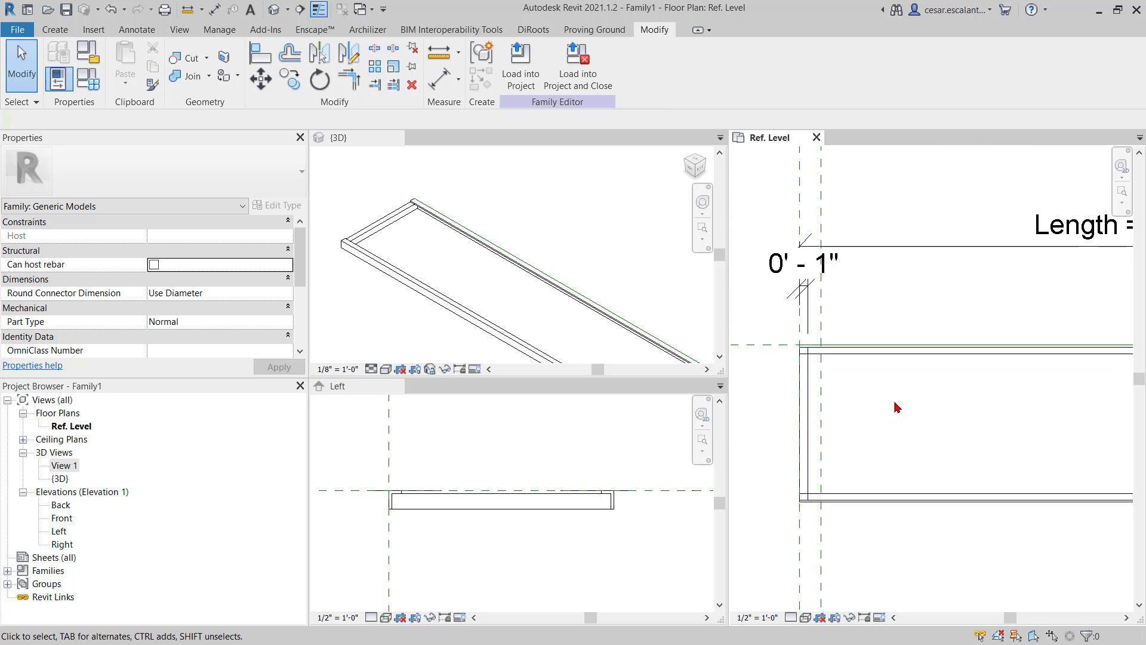
left_click(803, 418)
scroll(956, 412, "down", 2)
scroll(923, 373, "down", 1)
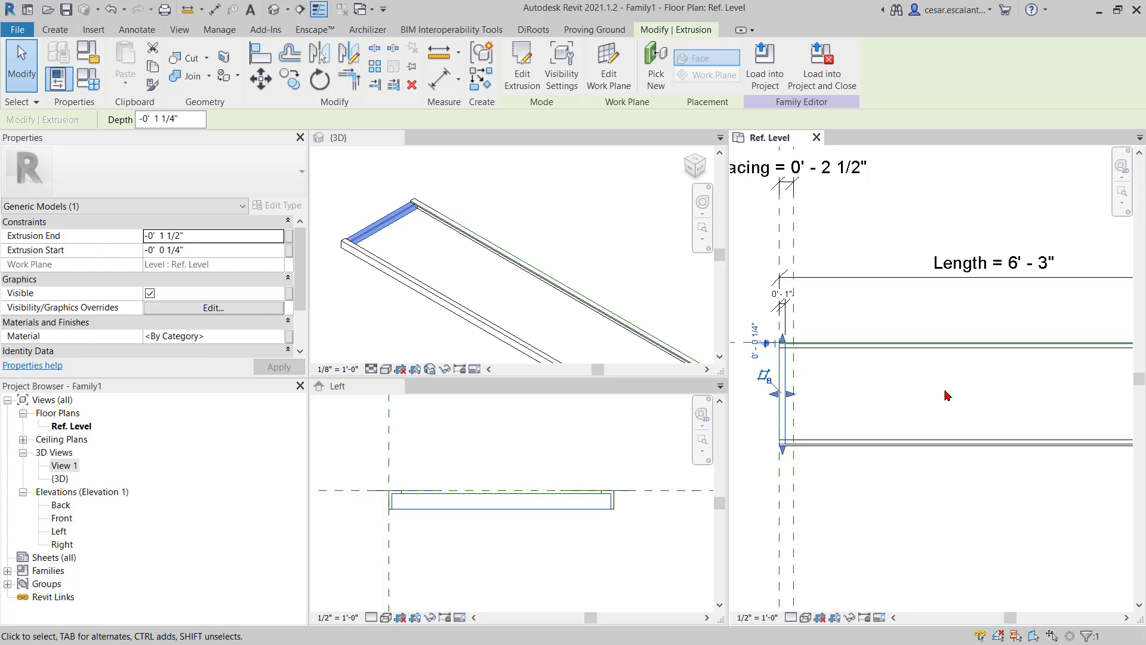
scroll(919, 388, "down", 2)
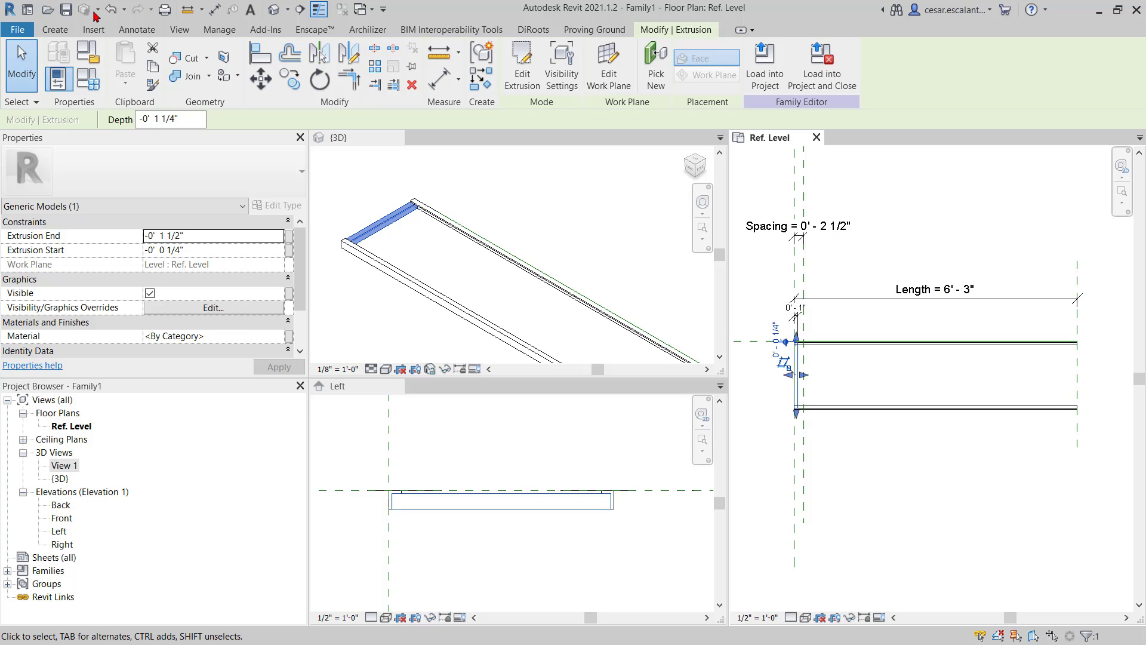
left_click(375, 67)
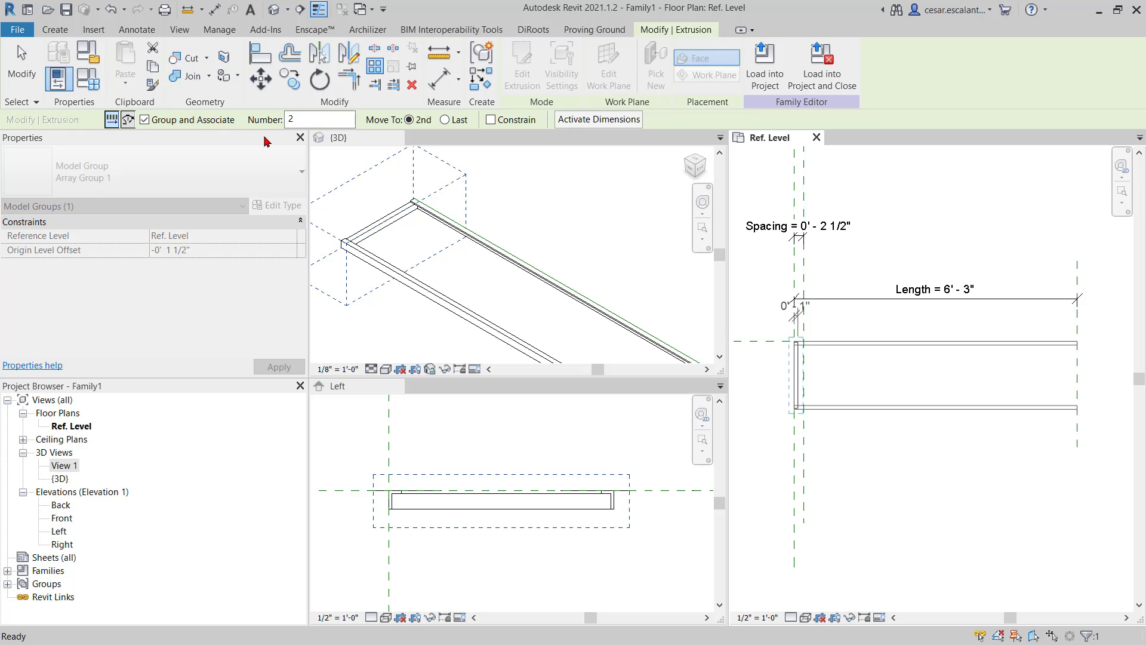
left_click_drag(303, 119, 270, 119)
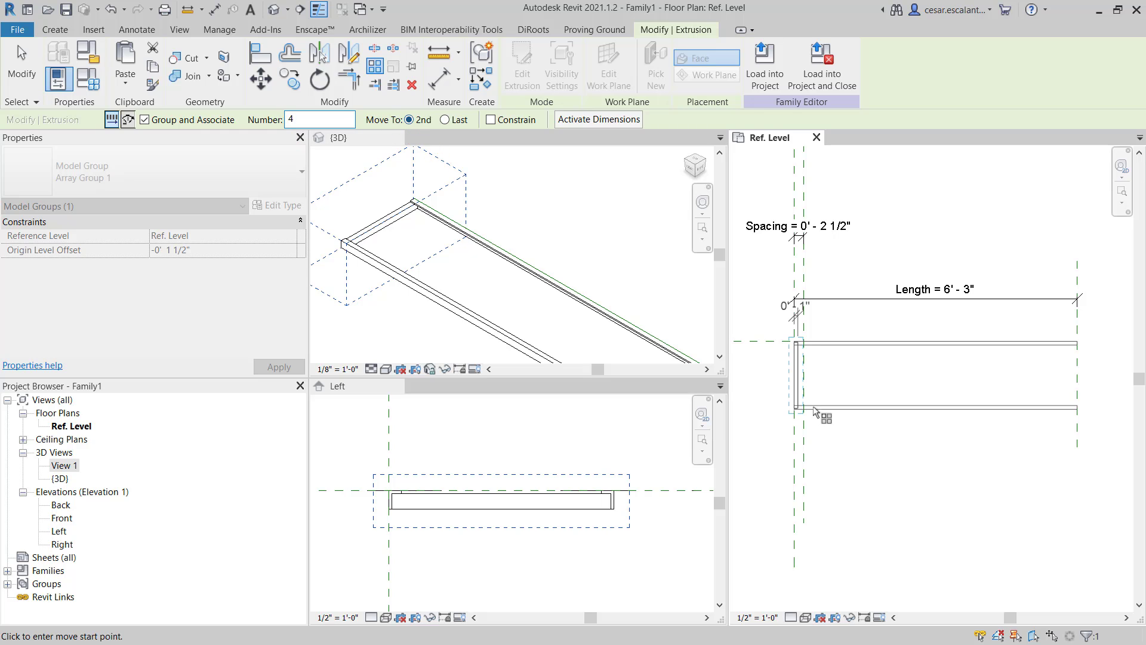
scroll(811, 394, "up", 6)
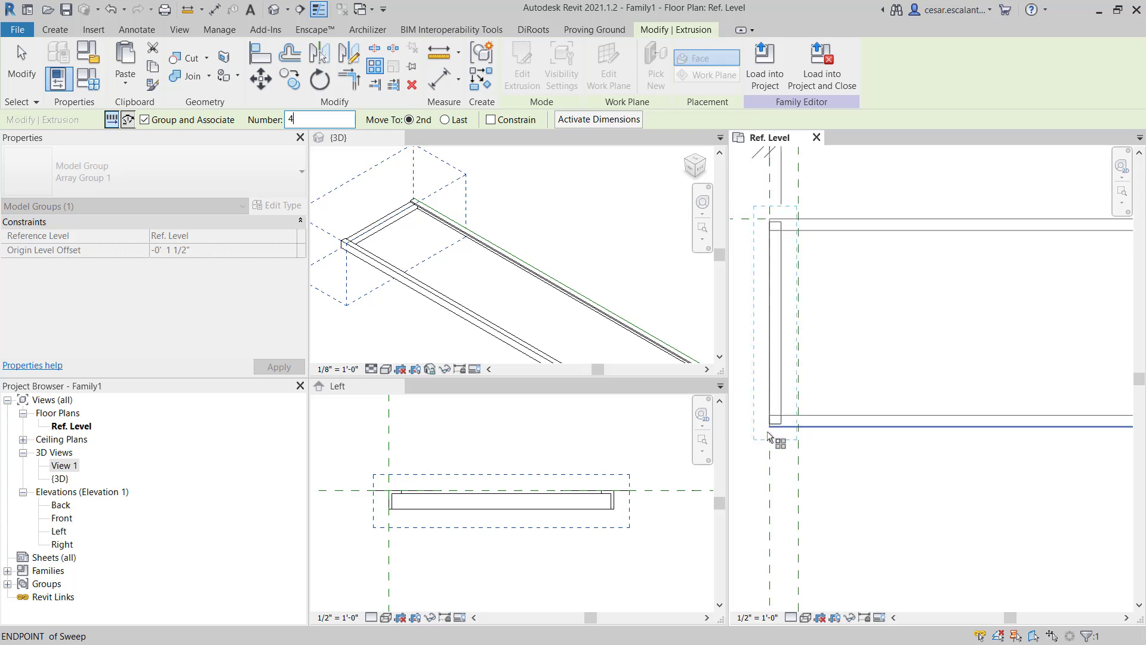
scroll(768, 434, "up", 1)
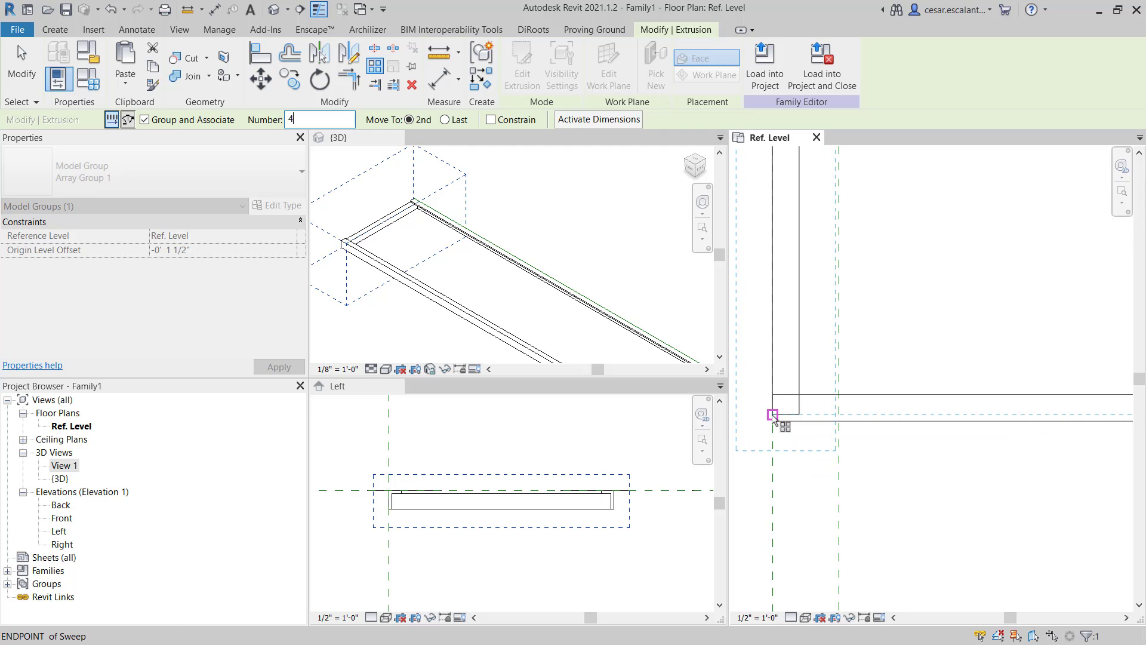
left_click(491, 119)
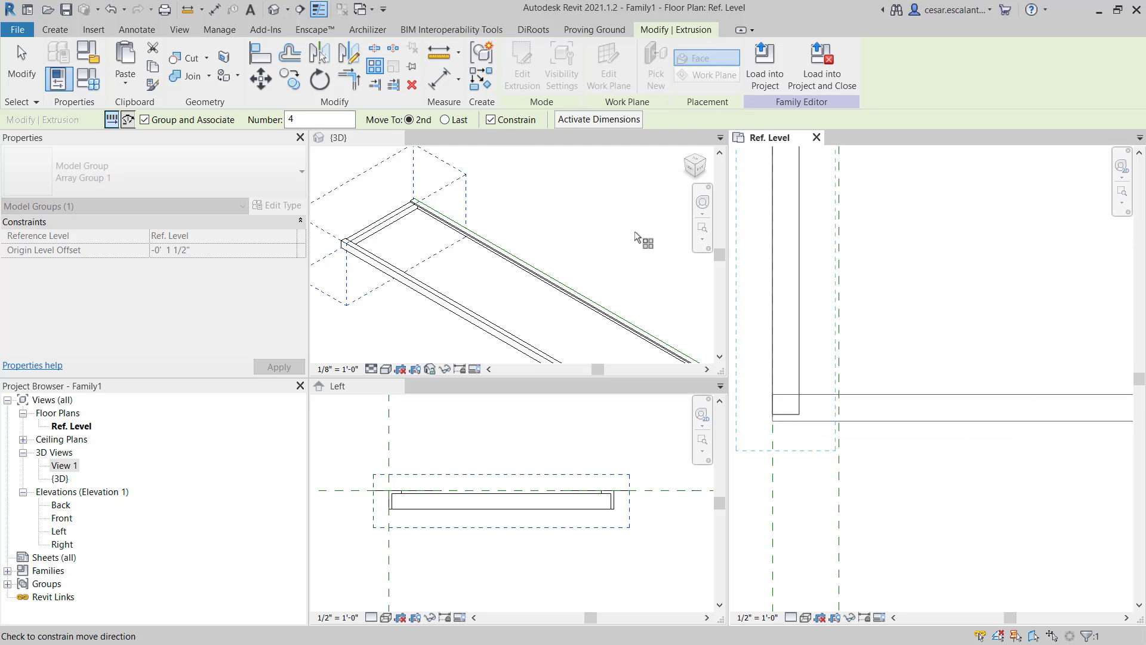
left_click(772, 414)
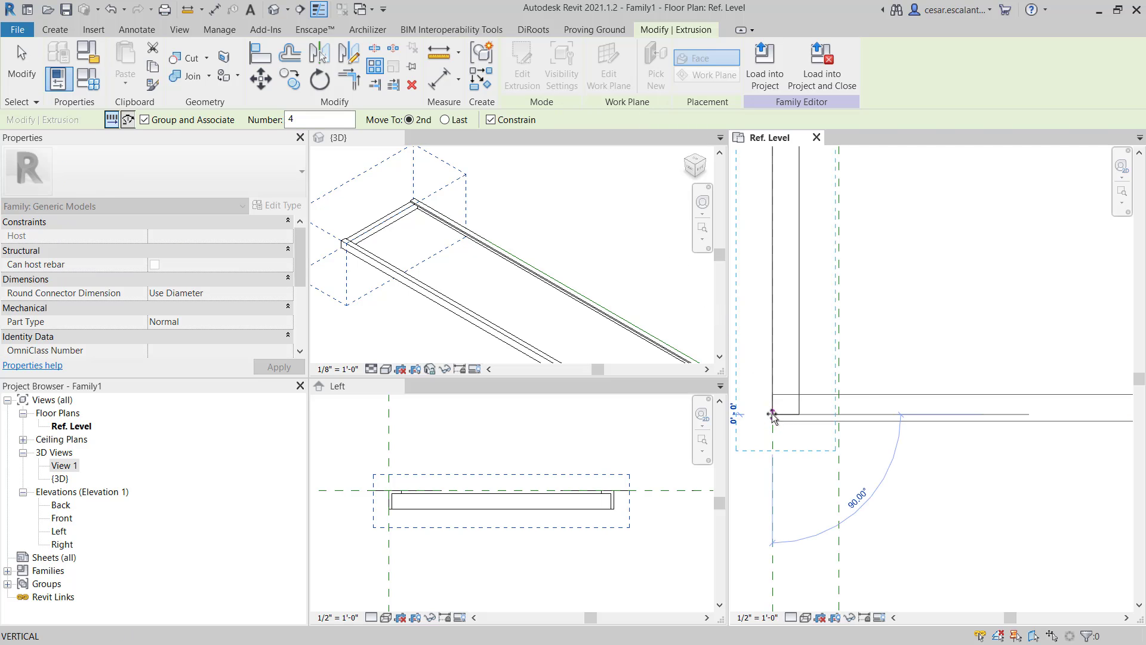
left_click(839, 413)
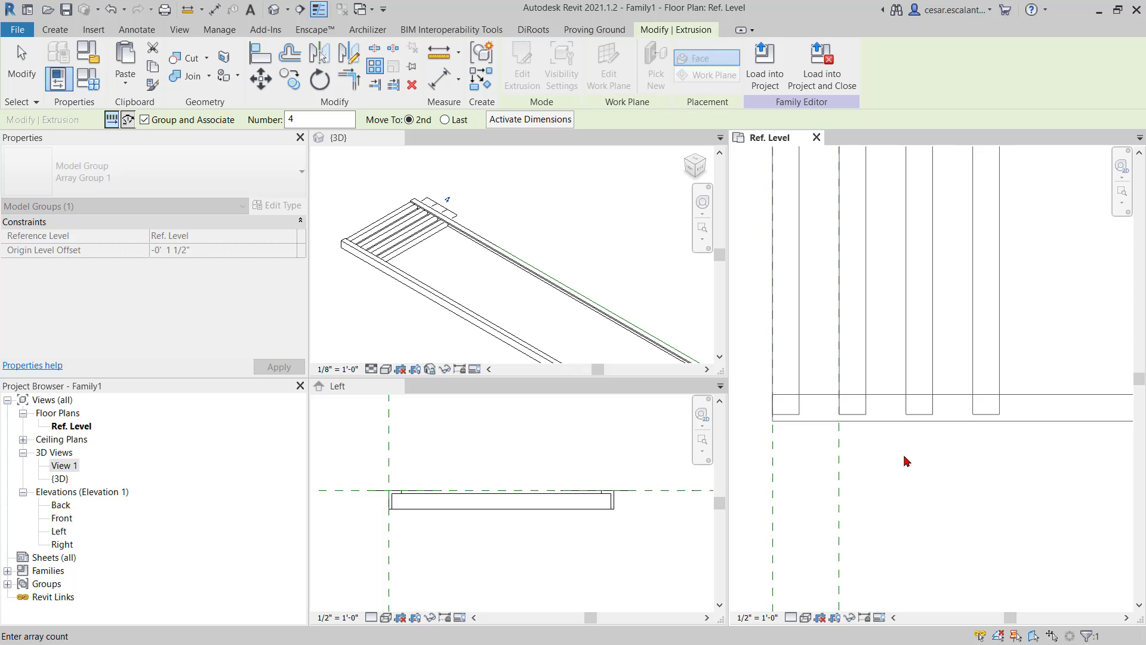
Set the crosspiece array count to 6.
scroll(901, 459, "down", 3)
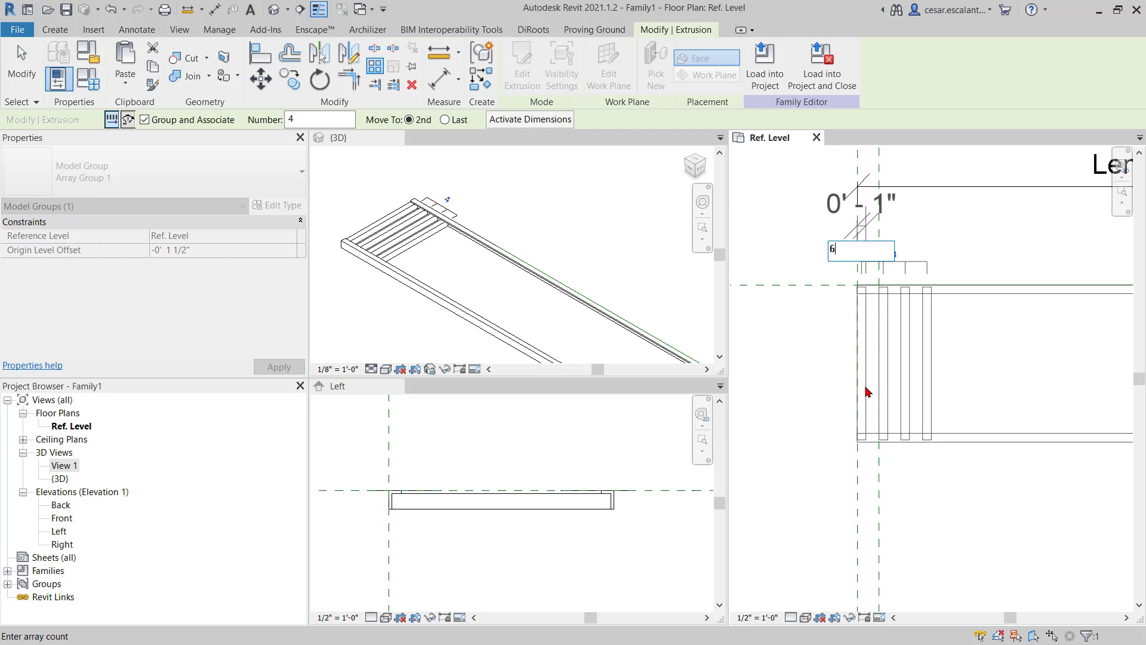
key("Return")
left_click(798, 425)
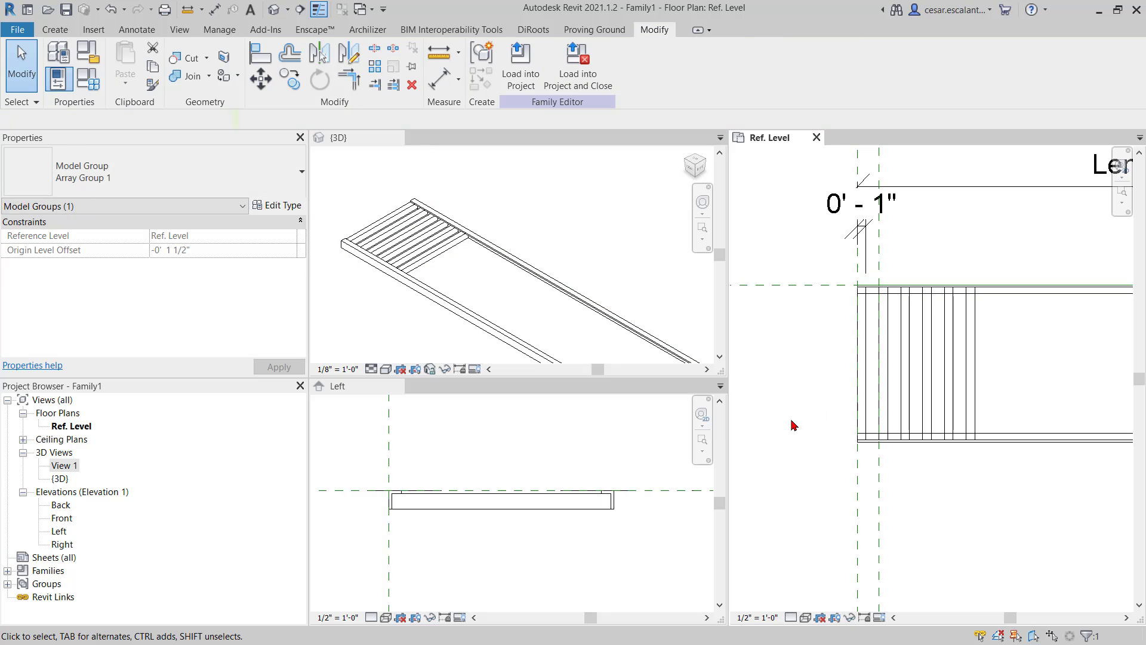
Align the edge of the second crosspiece group to the Spacing reference plane and lock the alignment.
middle_click_drag(928, 476, 901, 445)
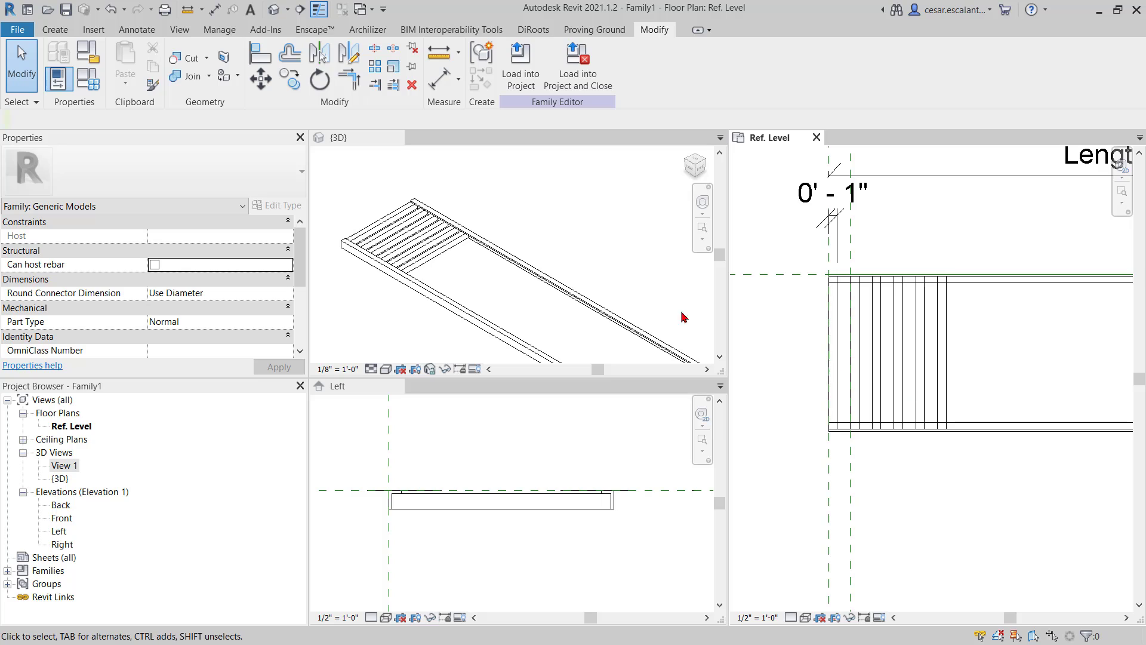
left_click(260, 58)
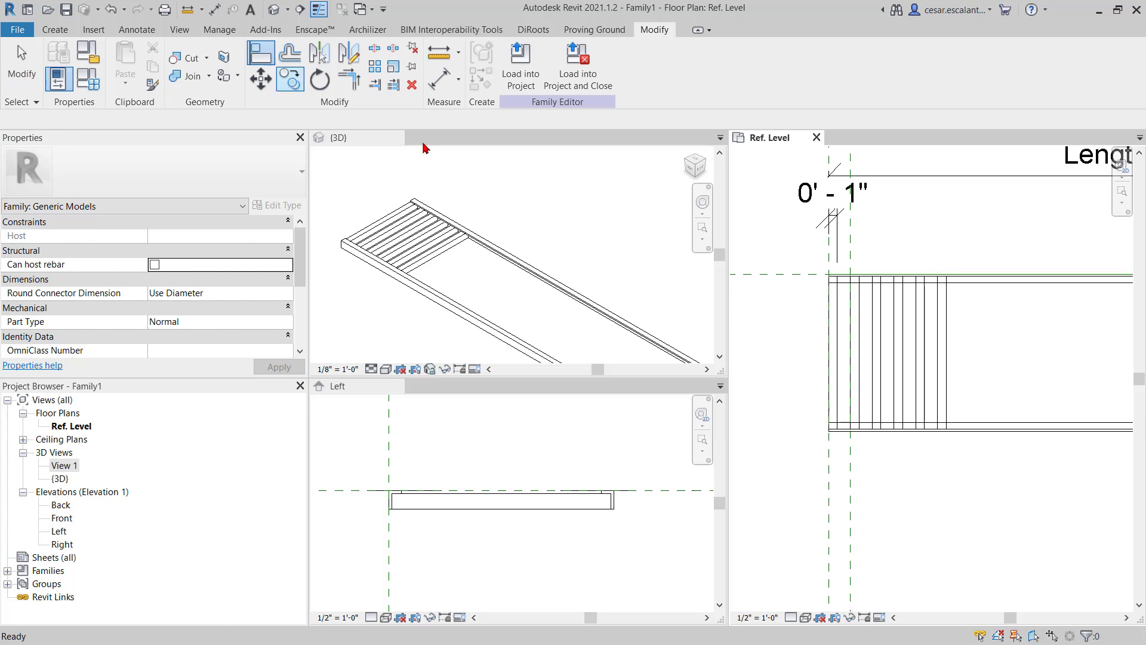
left_click(850, 385)
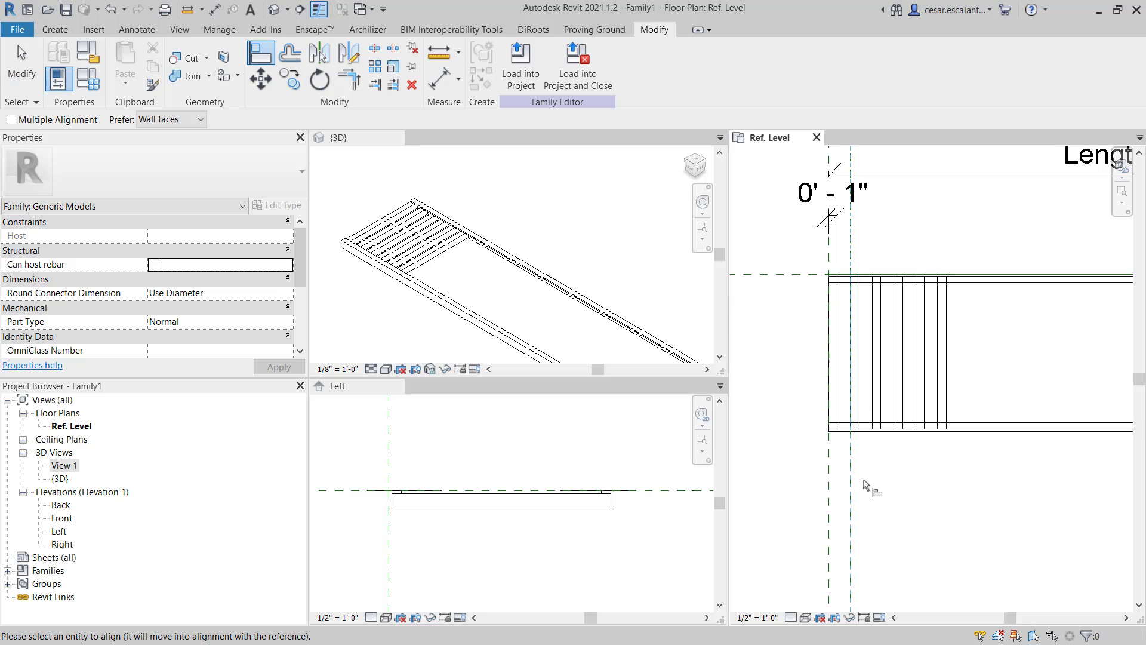
left_click(869, 397)
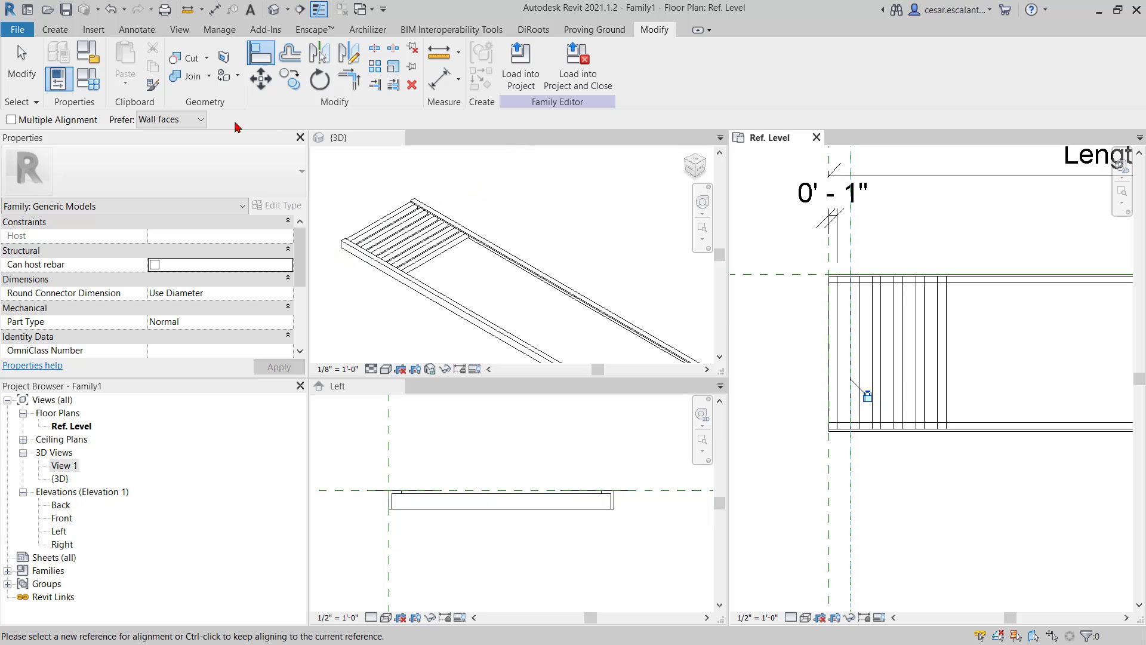
left_click(24, 71)
Set the Spacing parameter to 0' 3" and apply the value to the family.
left_click(88, 78)
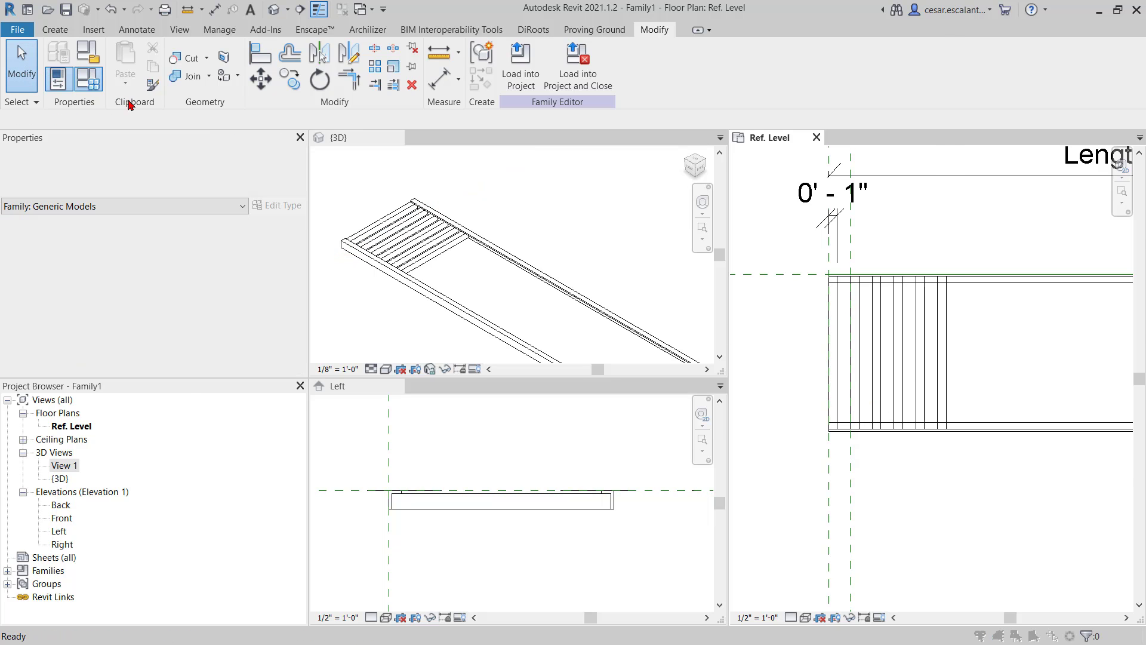
left_click(518, 165)
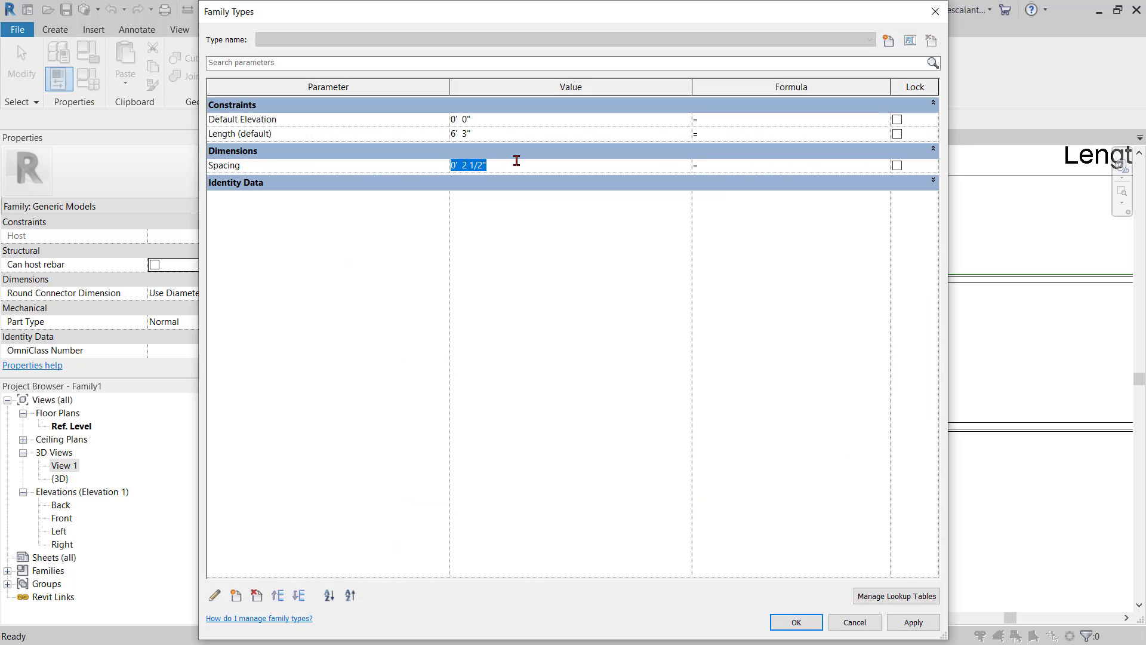
type("0 3")
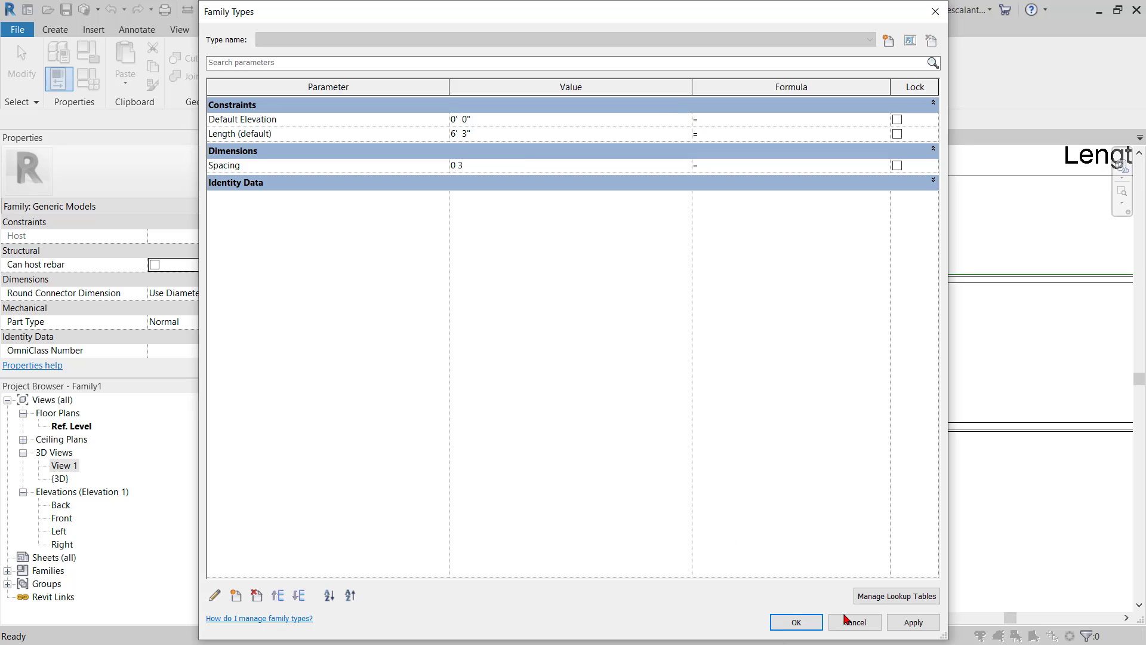
left_click(911, 622)
left_click(800, 623)
scroll(877, 511, "down", 3)
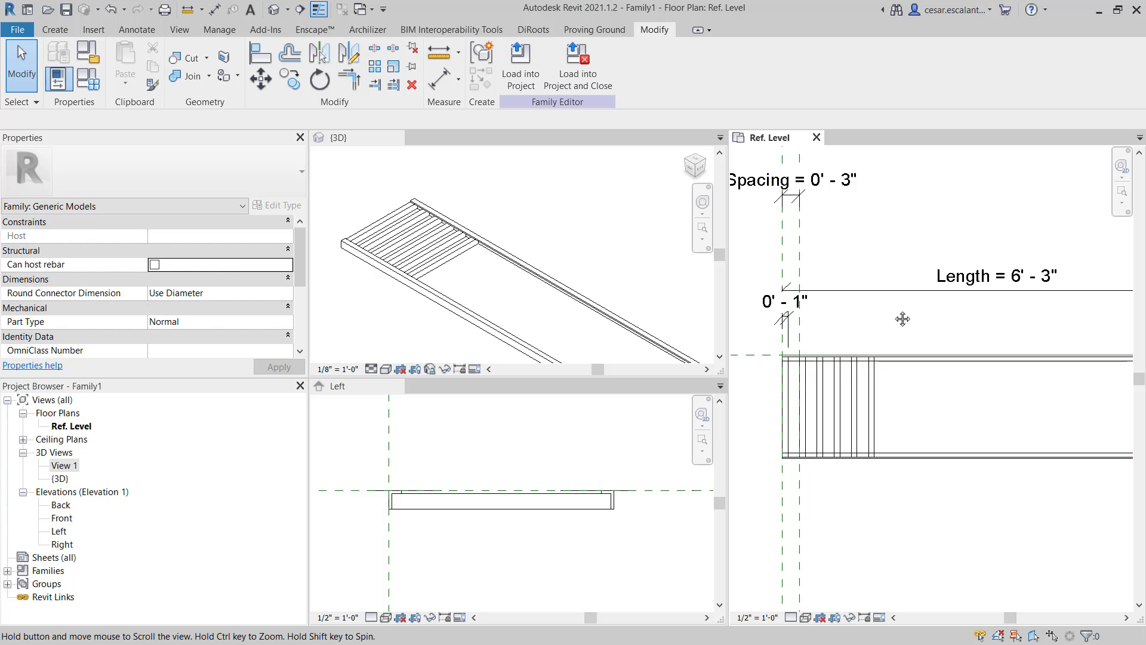
middle_click_drag(901, 317, 885, 322)
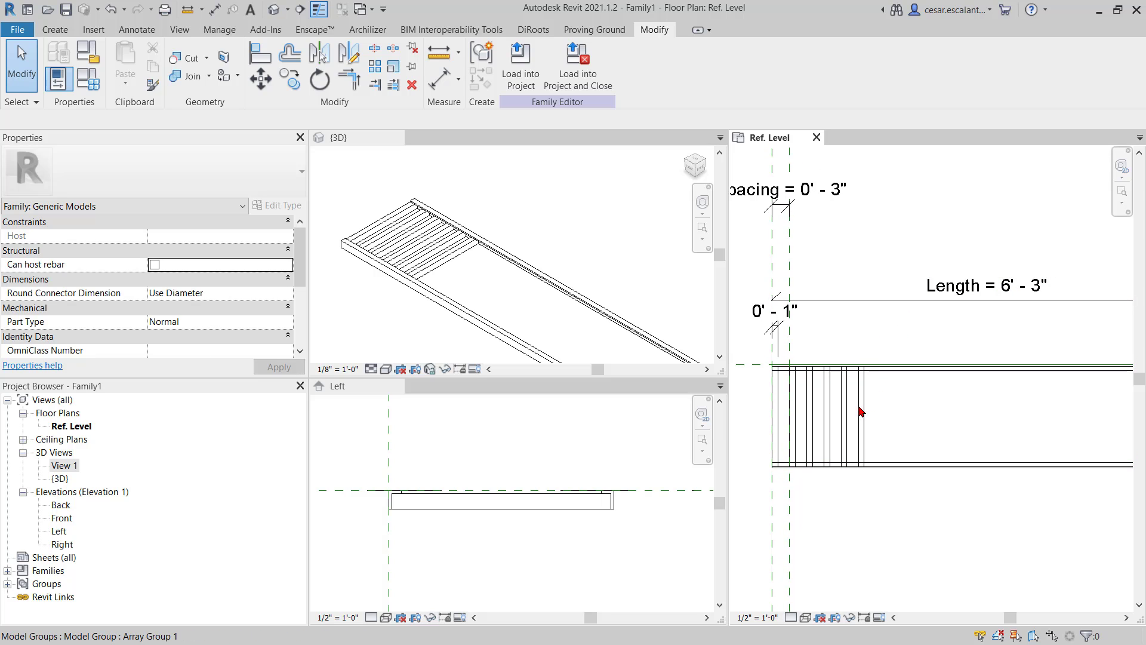
Label the crosspiece array count with a new instance family parameter named n.
left_click(864, 425)
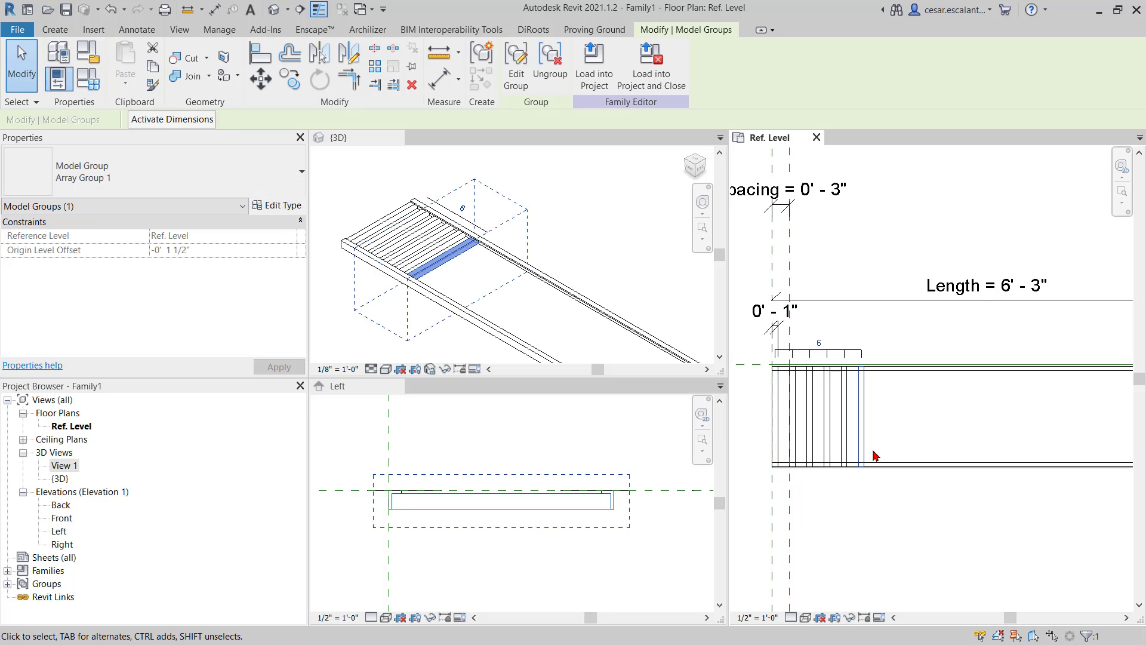
left_click(848, 354)
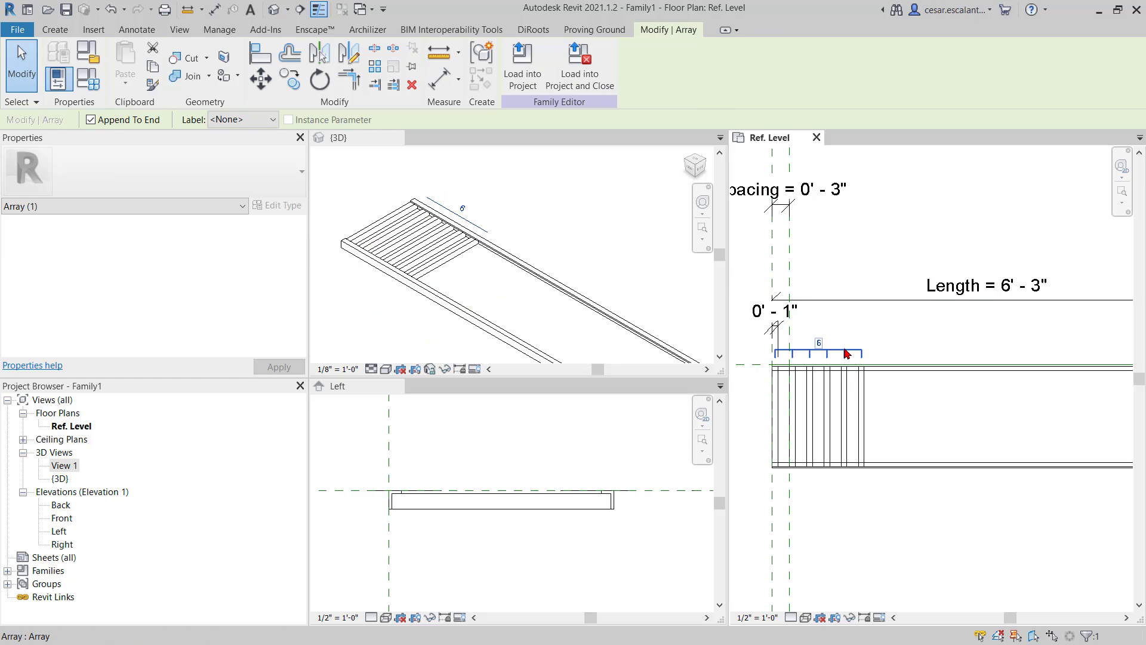
left_click(904, 395)
left_click(864, 417)
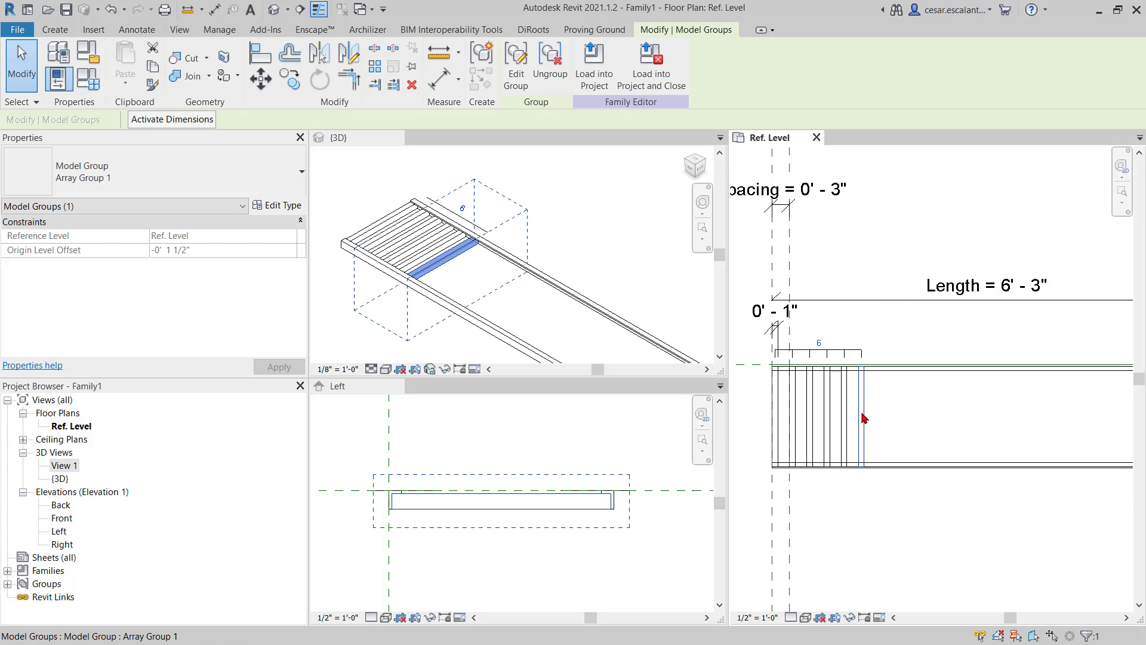
left_click(858, 354)
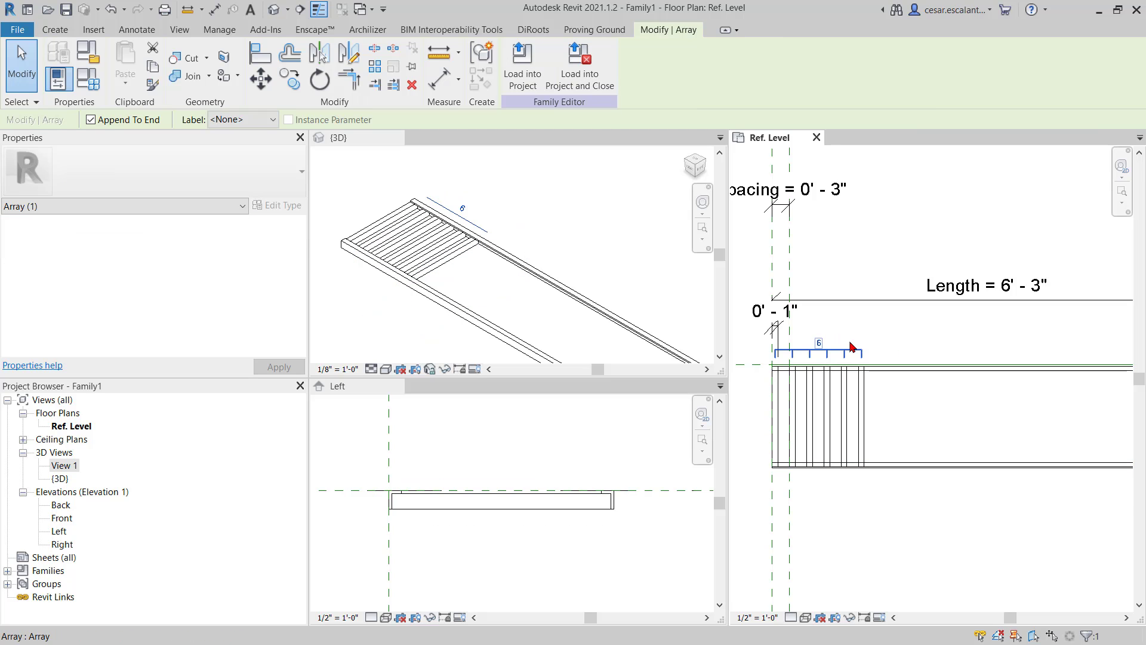
left_click(263, 123)
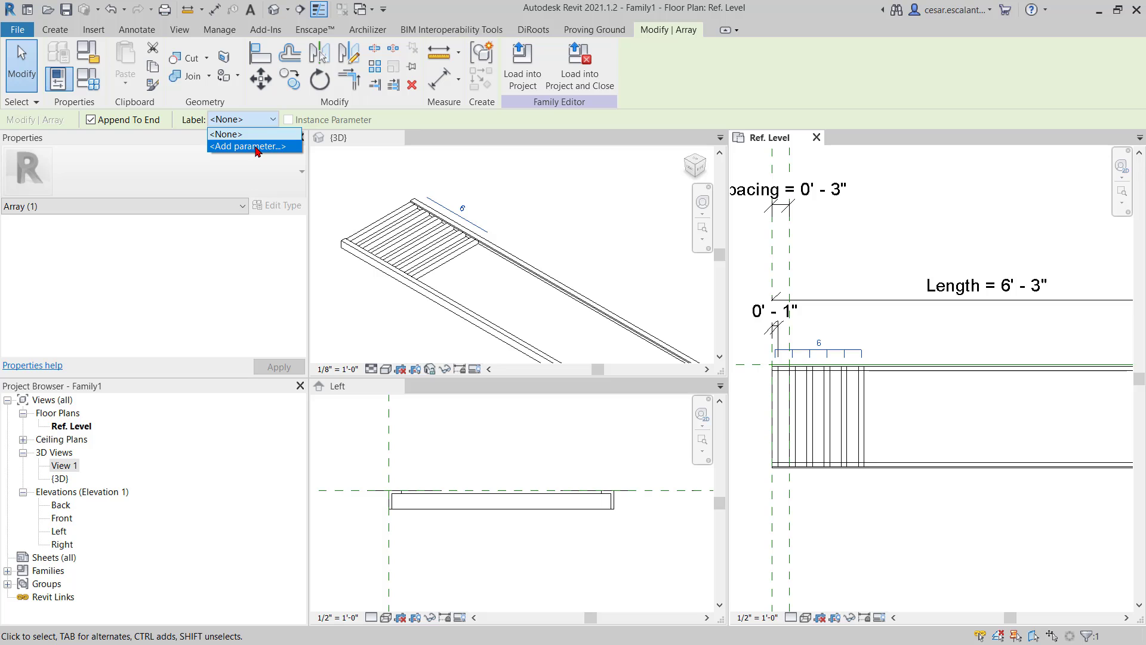
left_click(256, 147)
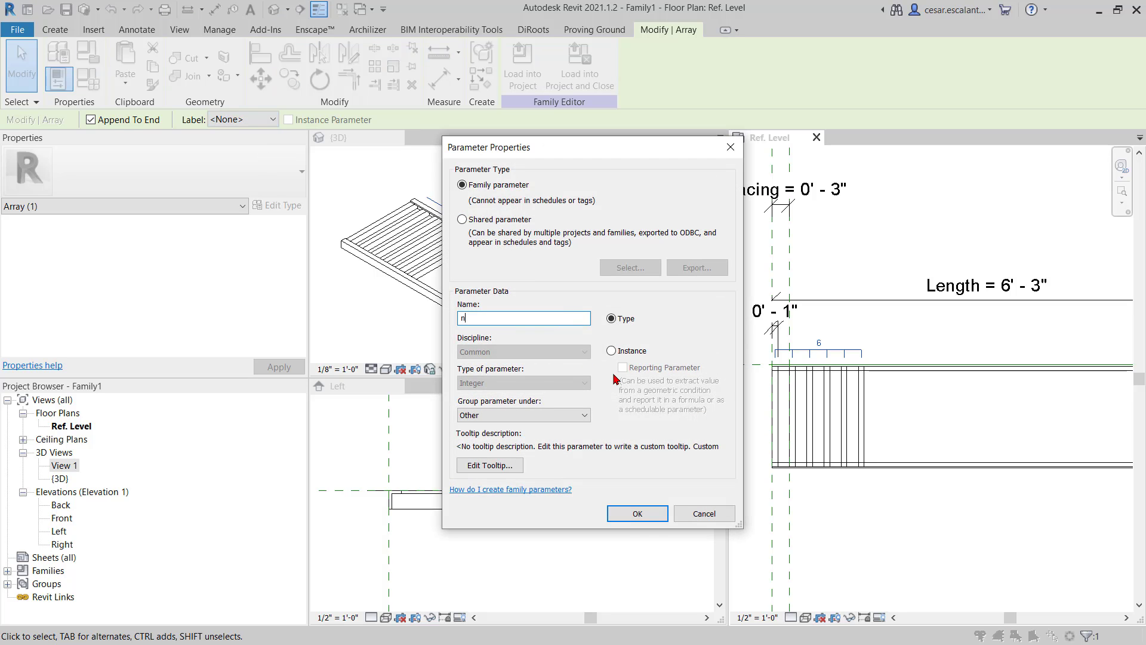
left_click(638, 514)
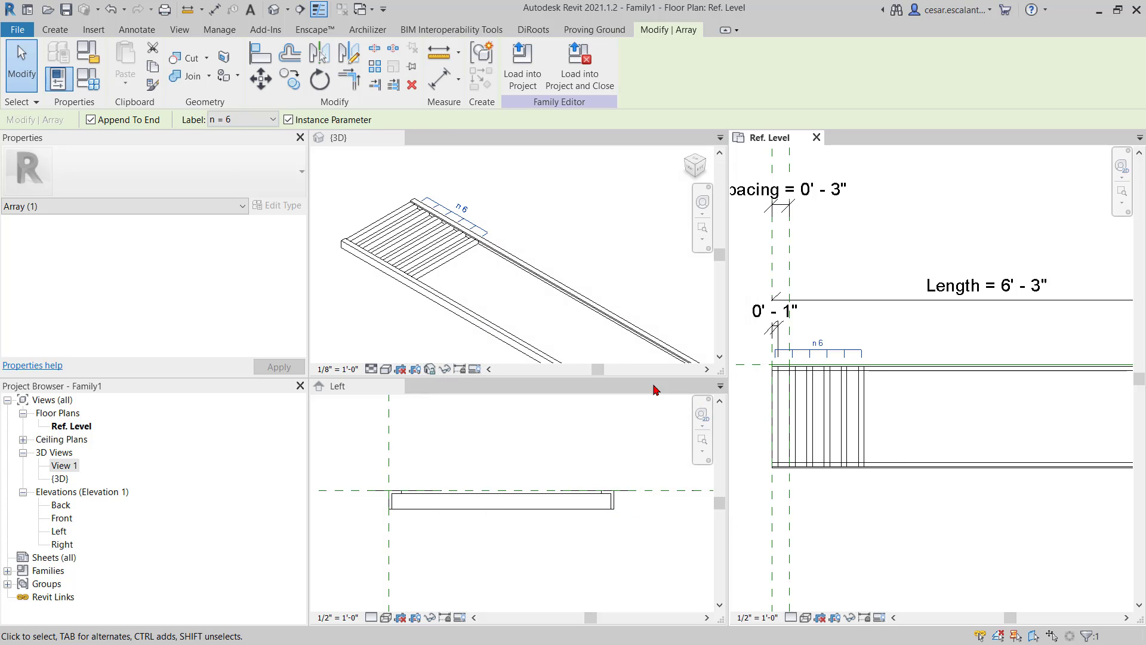
Give the parameter n the formula roundup(Length / Spacing) and apply it to the family.
left_click(89, 78)
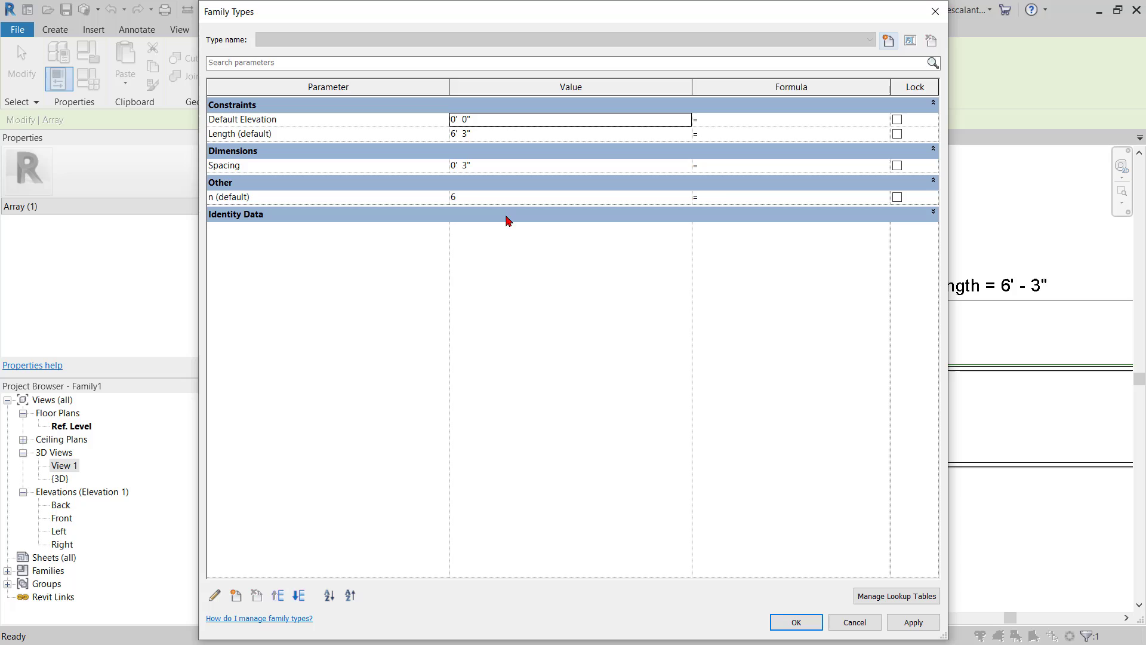
left_click(728, 197)
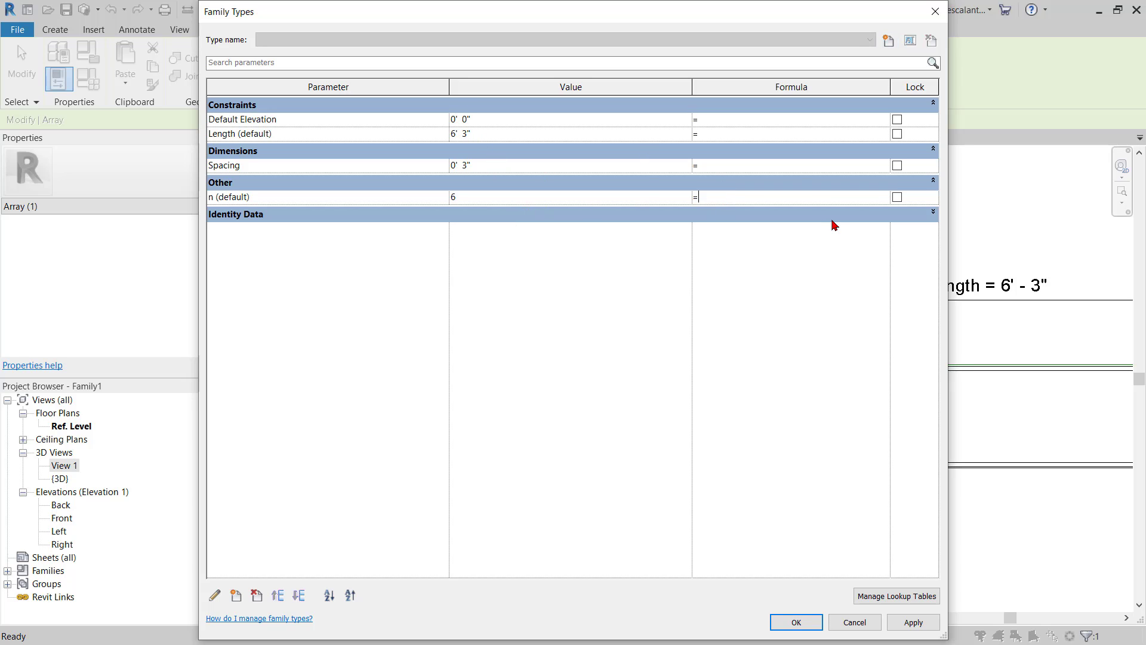
type("Lengt")
type("h/Spacing")
type(")")
type("(")
type("roundup")
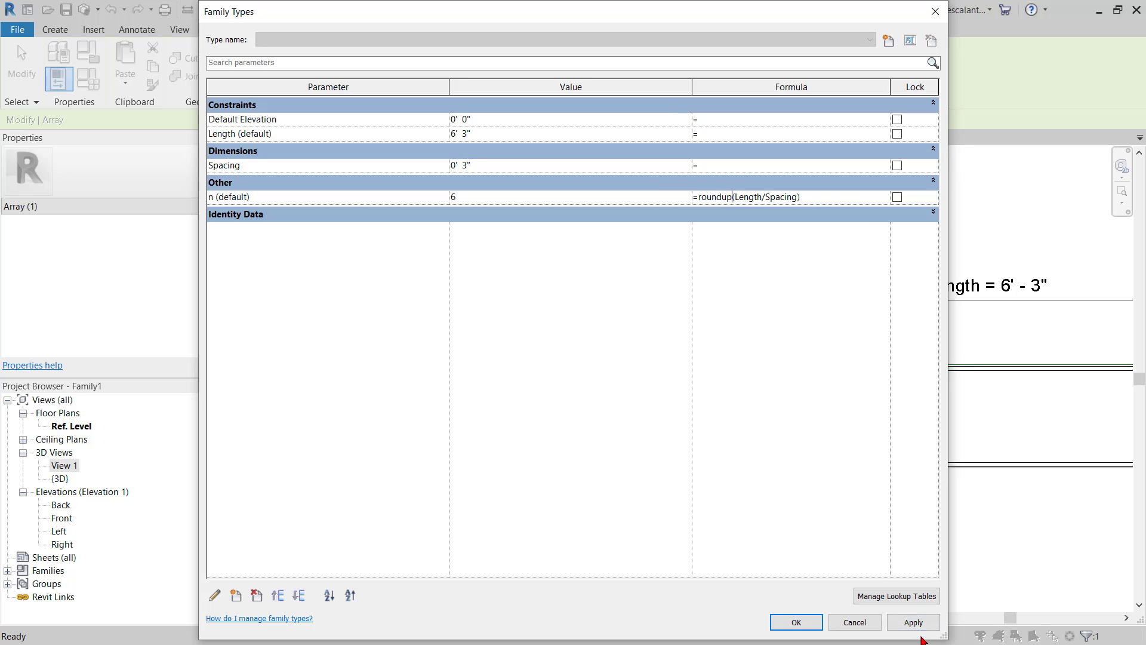
left_click(910, 622)
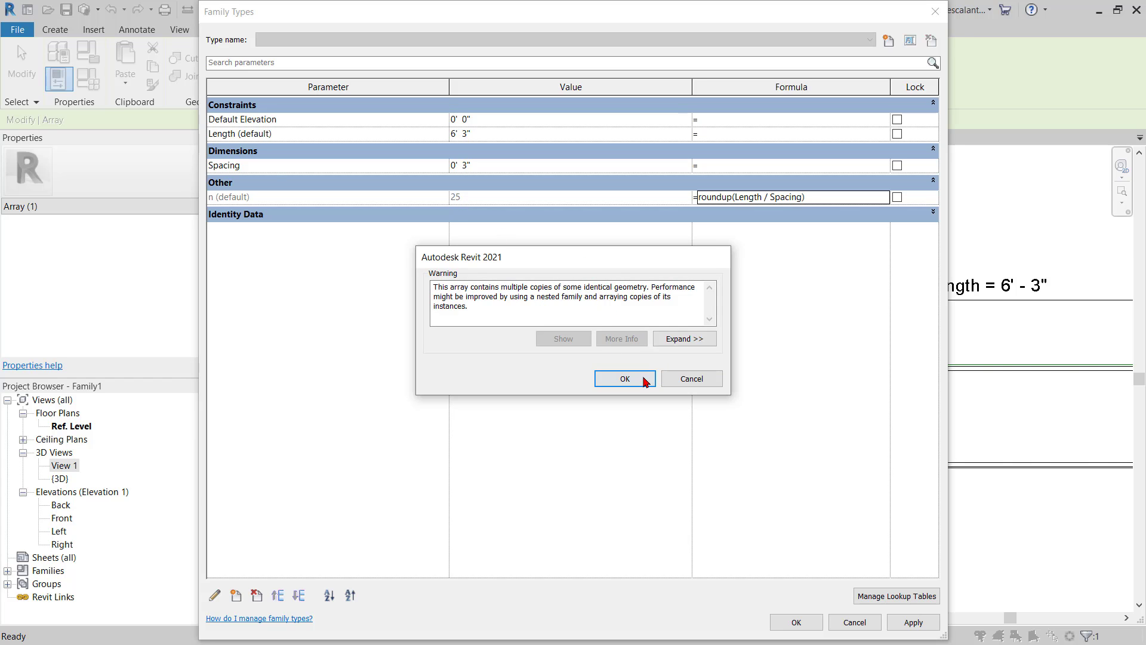
left_click(625, 378)
left_click(796, 622)
scroll(955, 507, "down", 2)
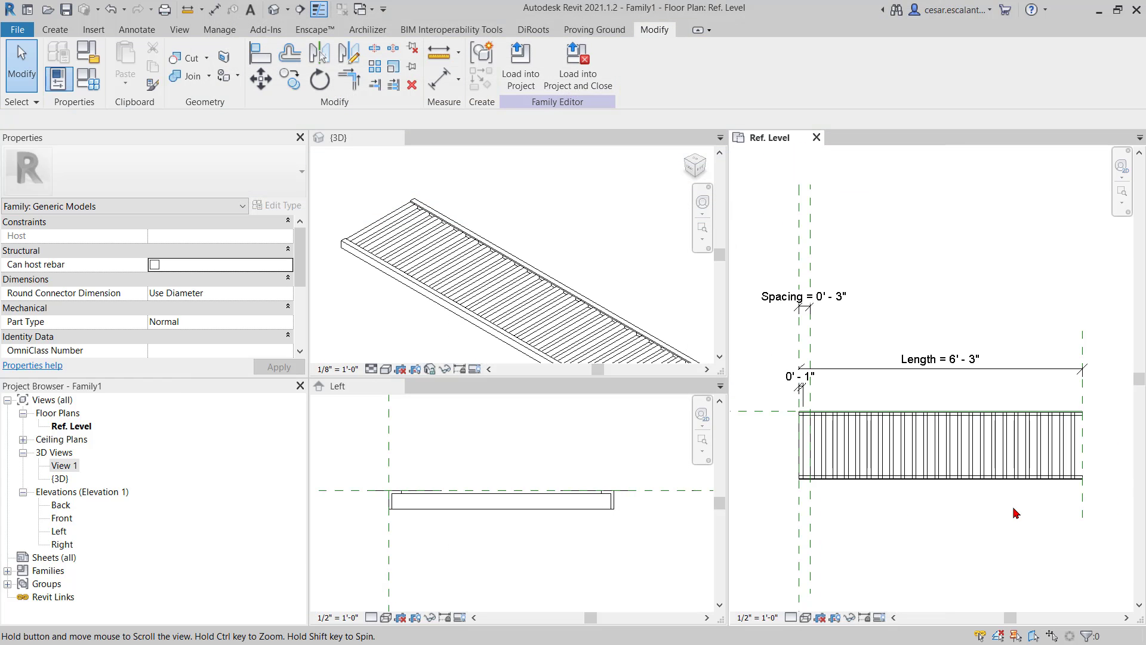
scroll(1045, 472, "up", 1)
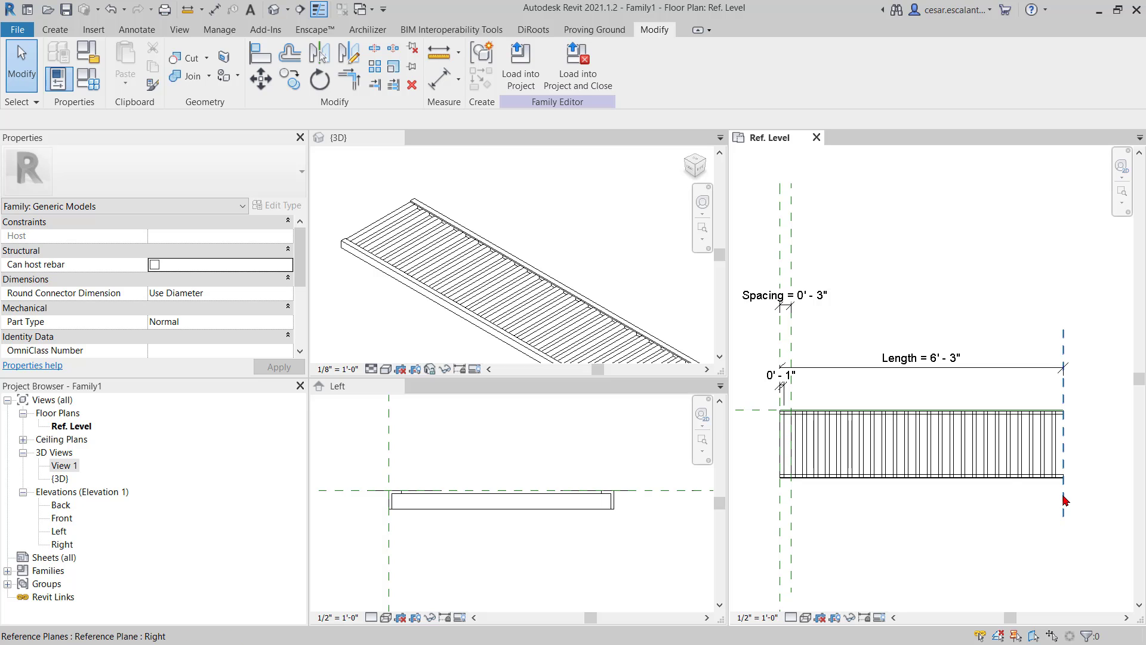
Set the 3D view of the family to the Shaded visual style.
scroll(573, 286, "down", 2)
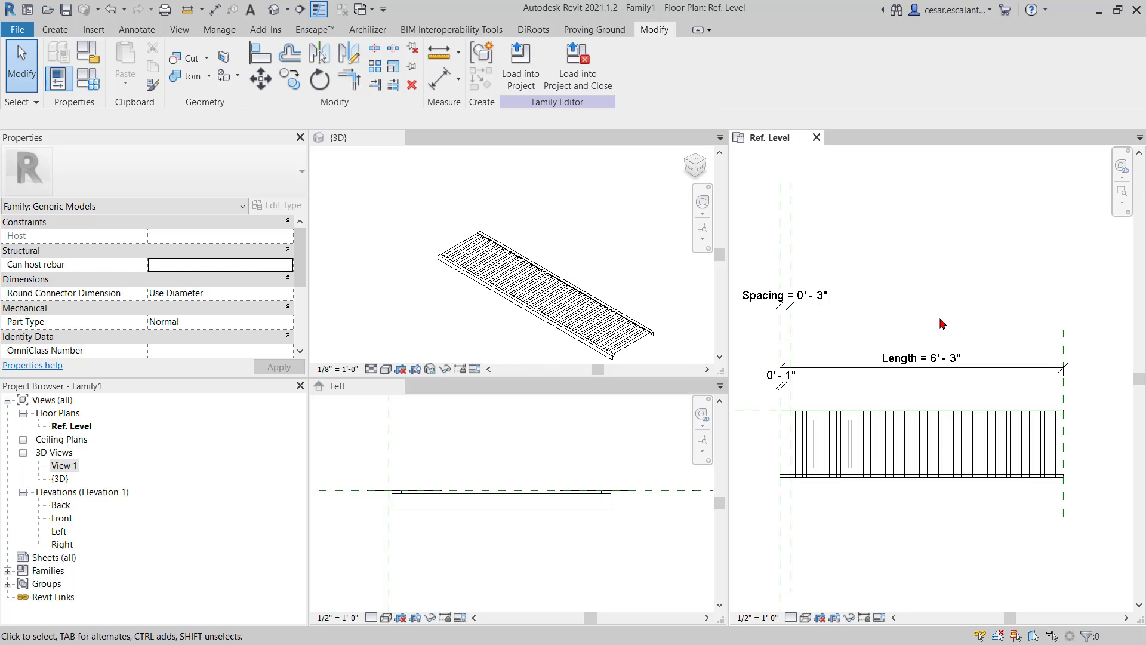
scroll(941, 323, "down", 1)
left_click(637, 282)
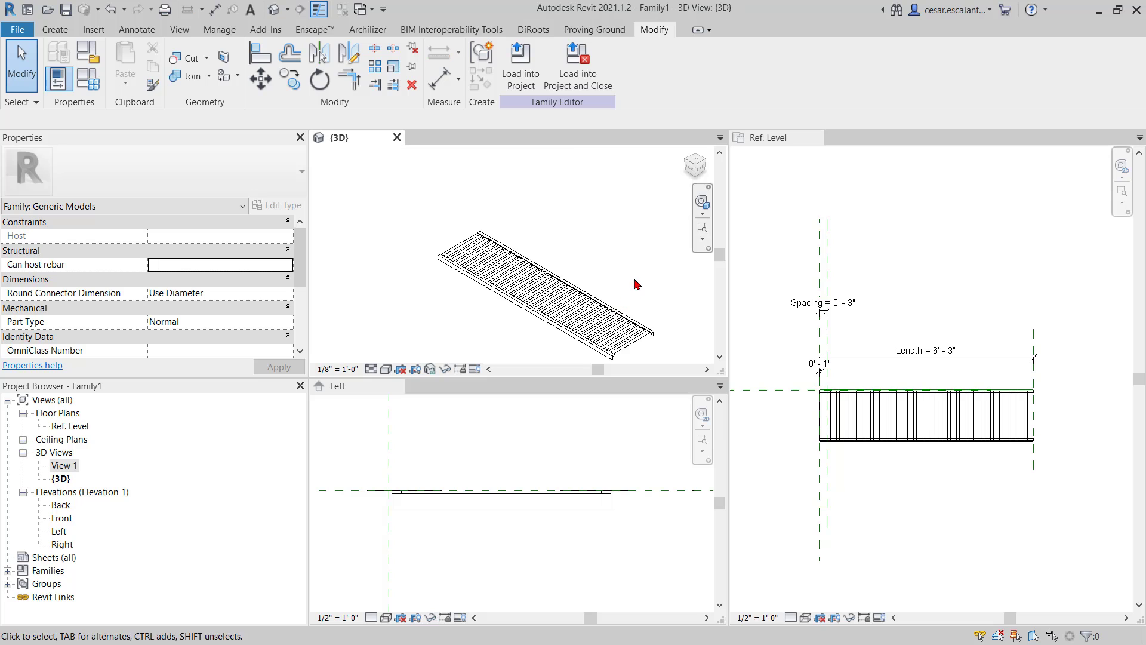
left_click(386, 370)
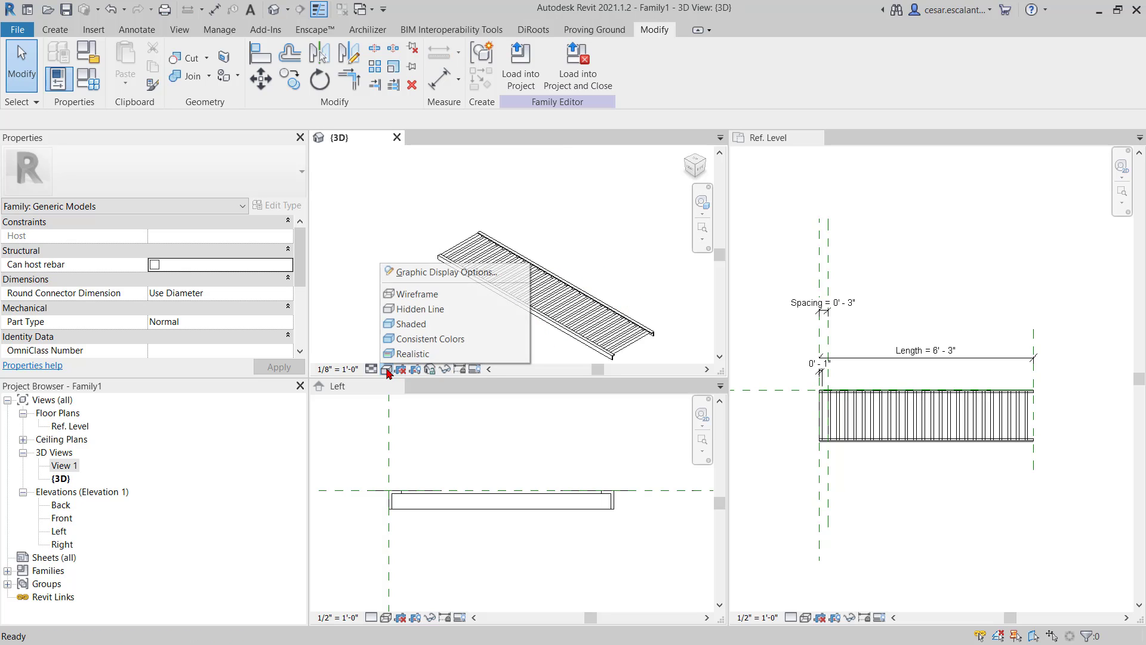
left_click(418, 323)
Set the Length parameter to 7' 0" and apply the value to the family.
left_click(1001, 504)
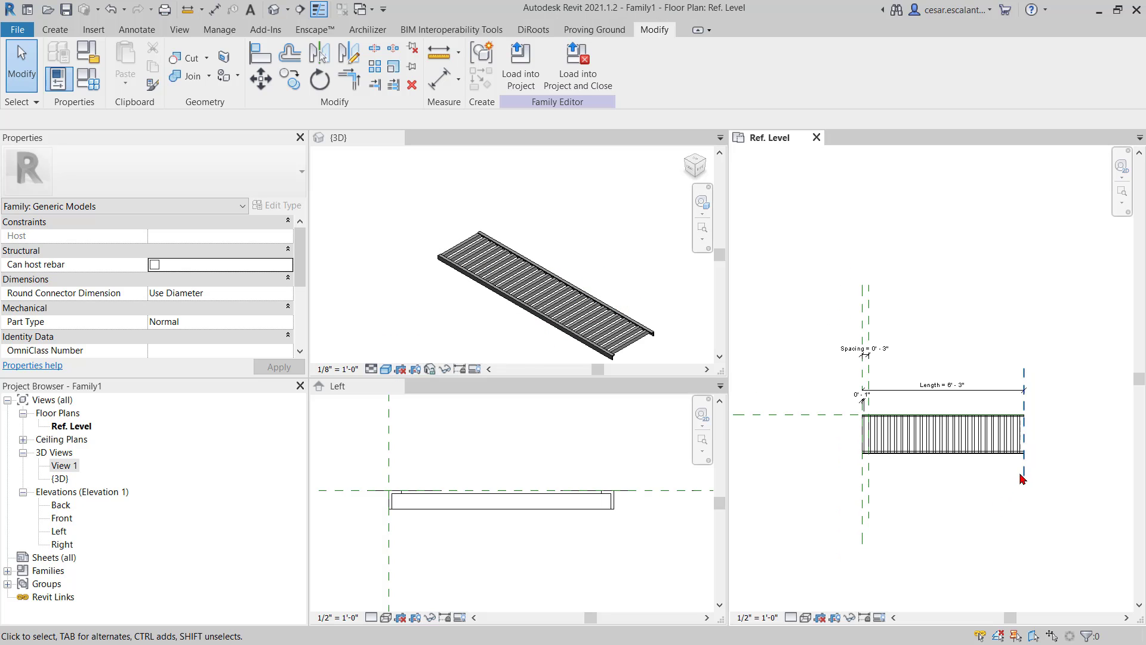
scroll(1015, 426, "up", 1)
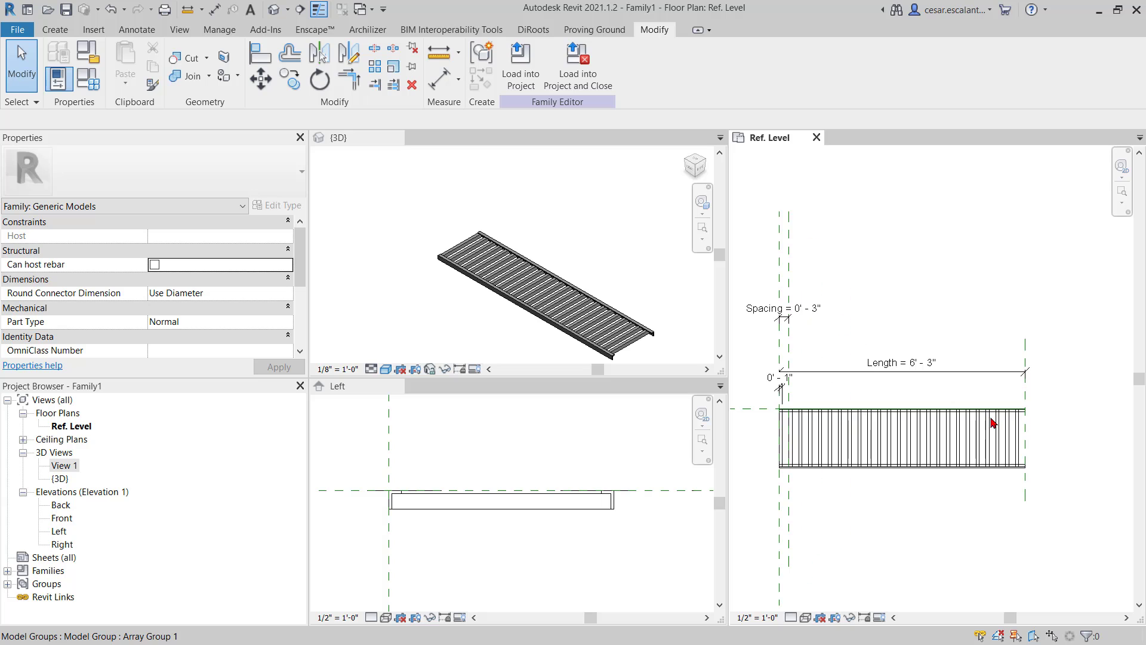
left_click(89, 77)
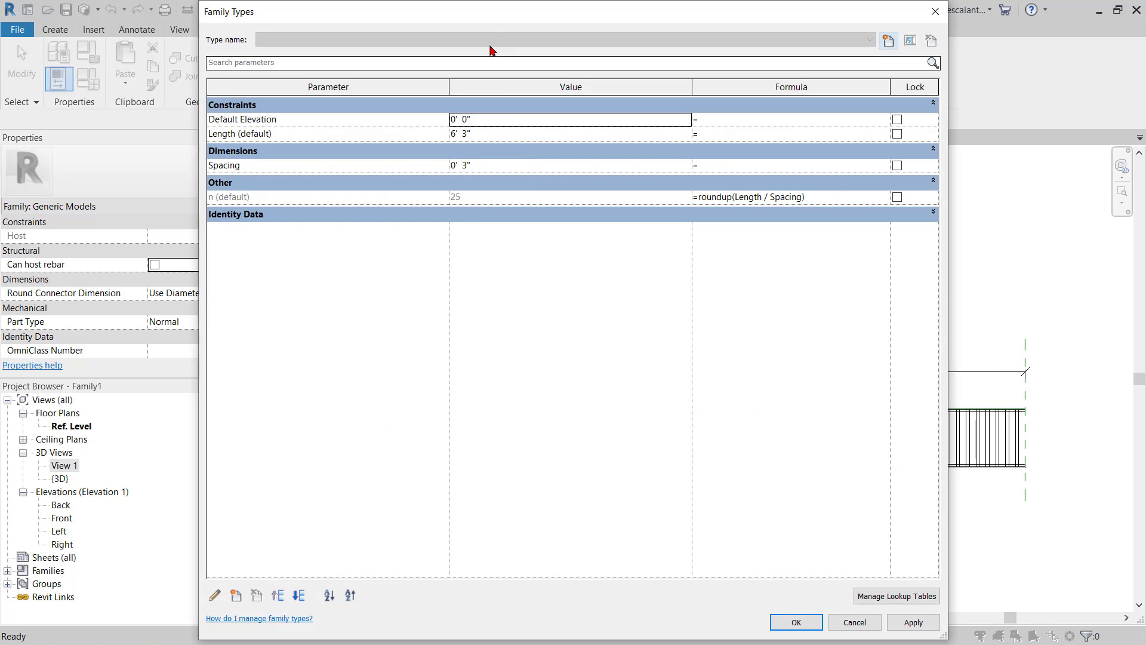
left_click_drag(496, 19, 89, 128)
left_click(92, 241)
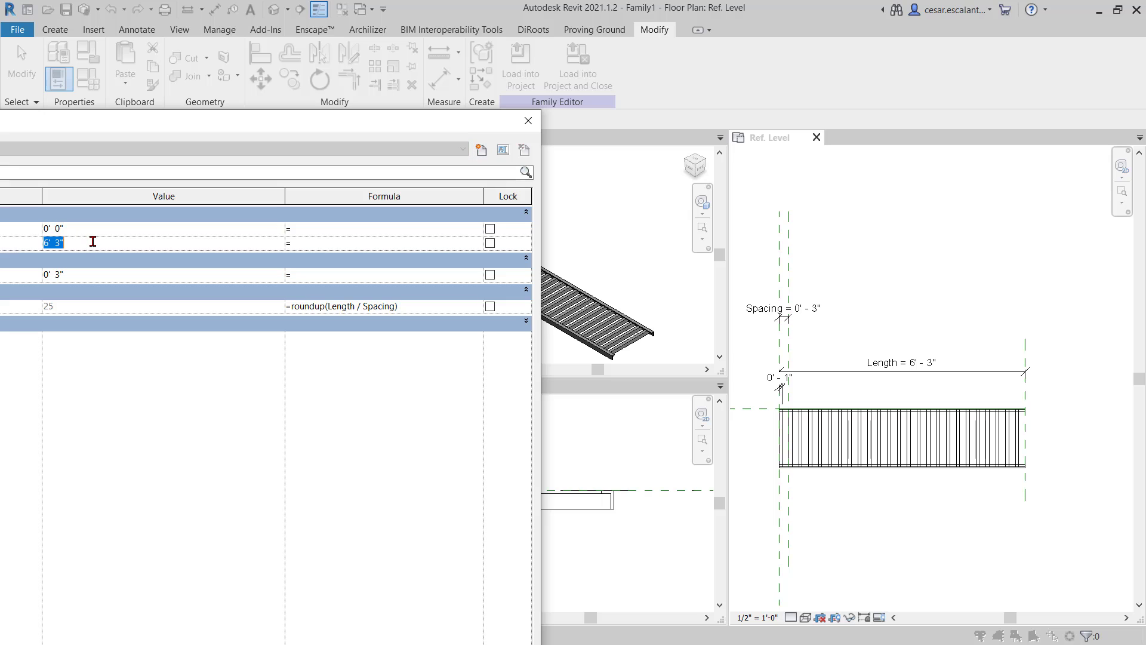
type("7")
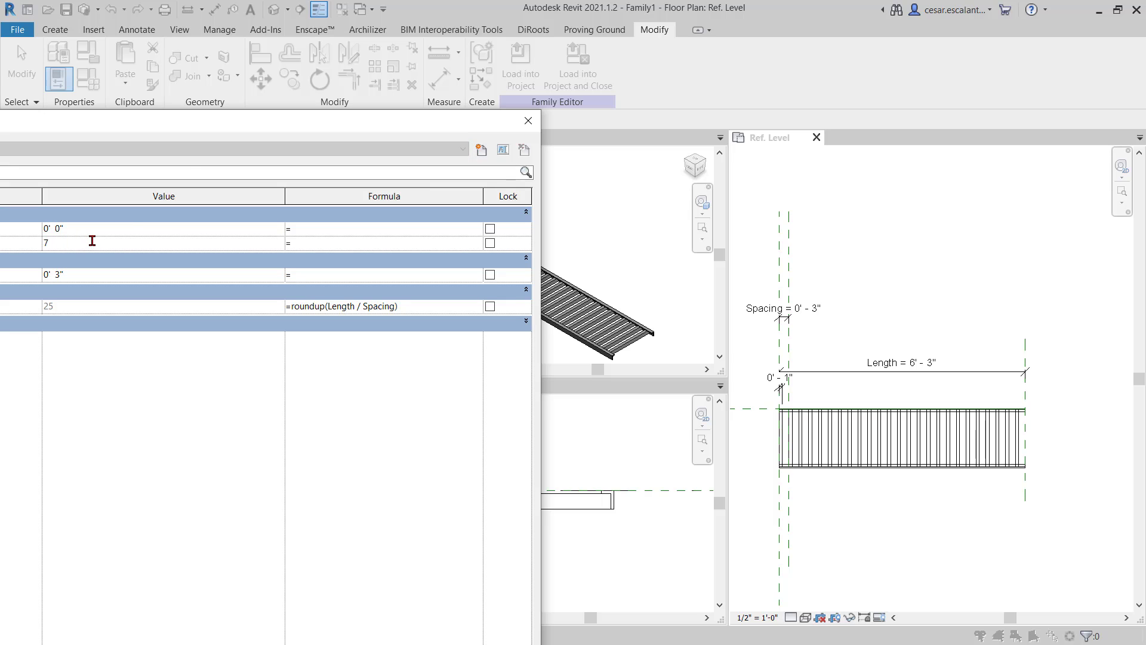
left_click_drag(207, 123, 169, 16)
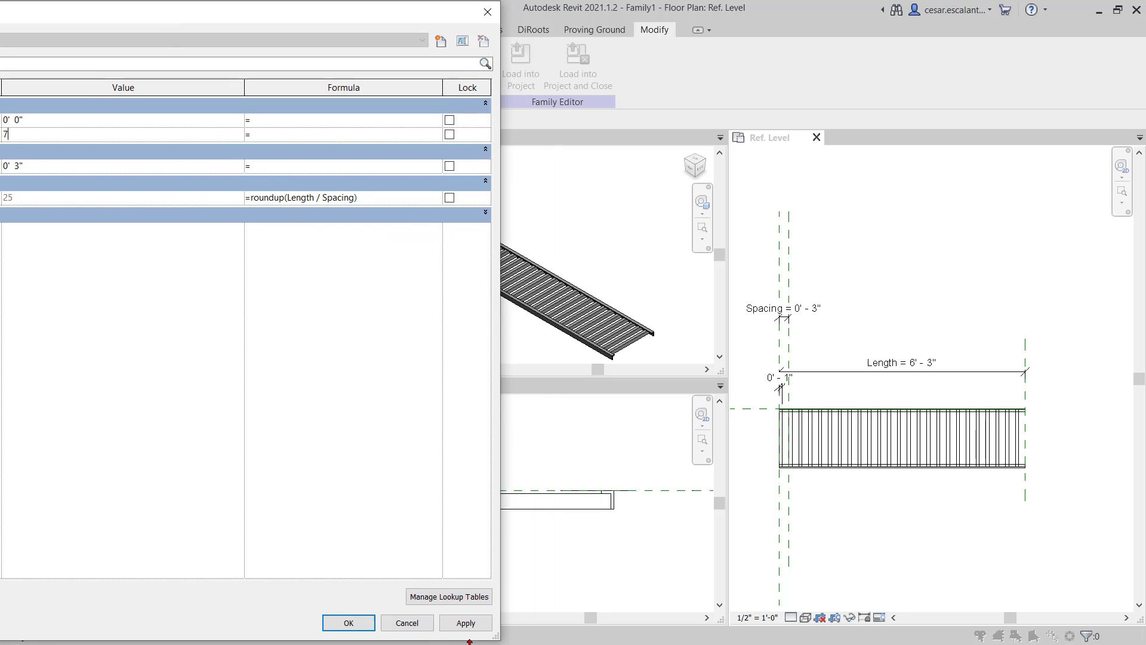
left_click(478, 624)
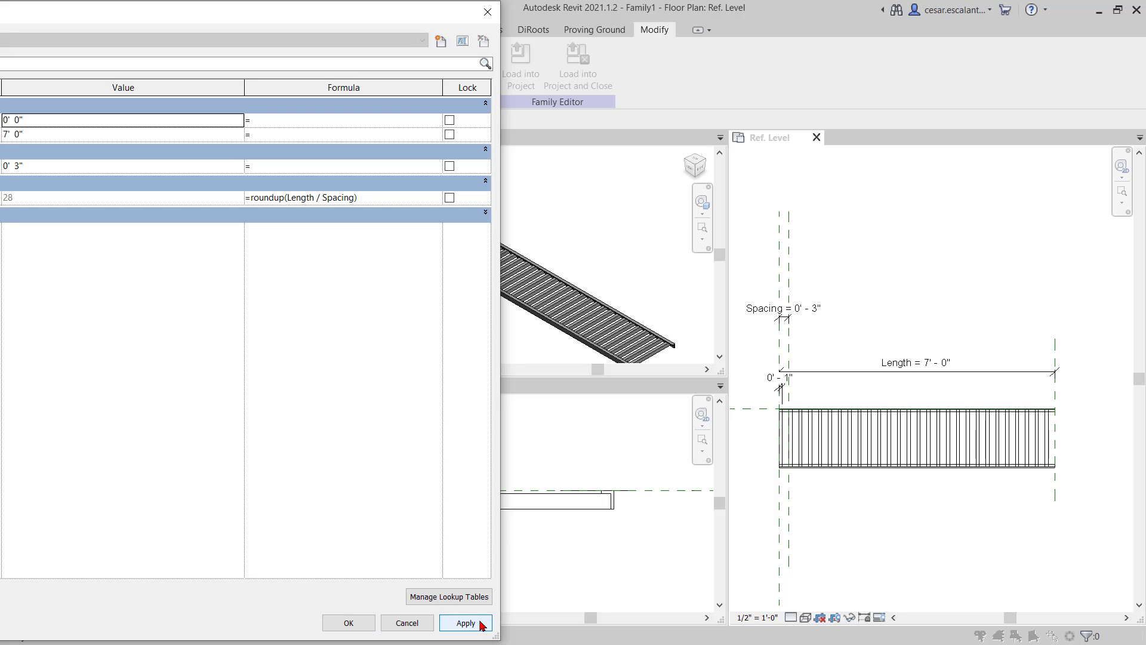
Set the Length parameter to 4' 0", apply it and accept the family parameter settings.
mouse_move(189, 17)
left_mouse_down()
mouse_move(253, 64)
mouse_move(169, 18)
left_mouse_up()
left_click(148, 181)
type("4")
left_click(491, 623)
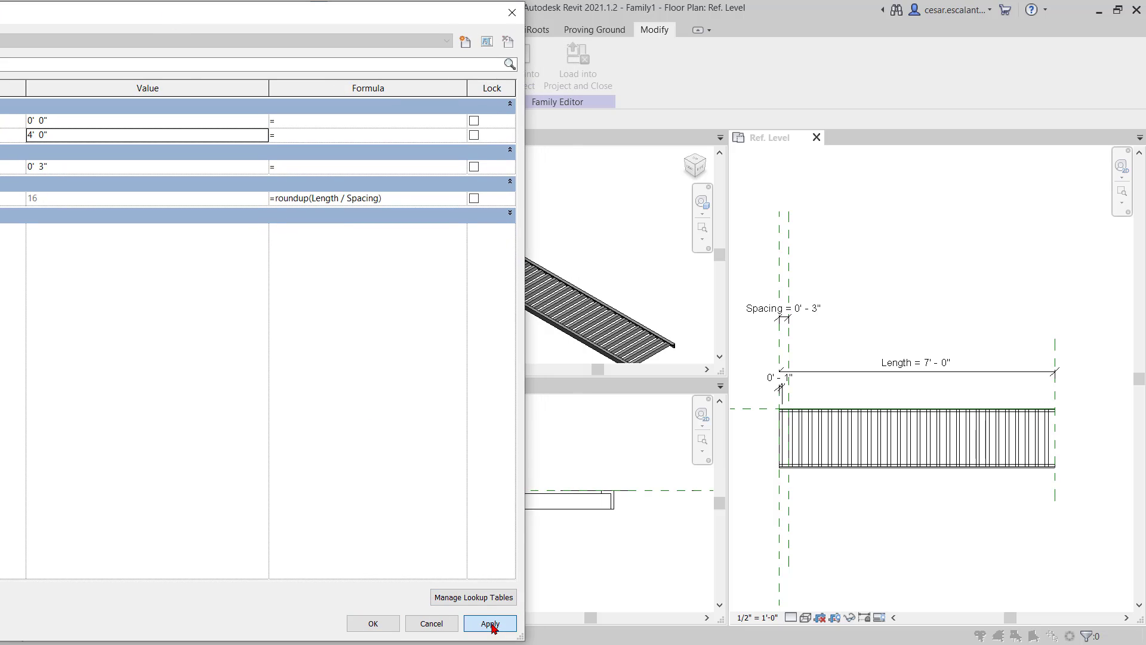
left_click(374, 623)
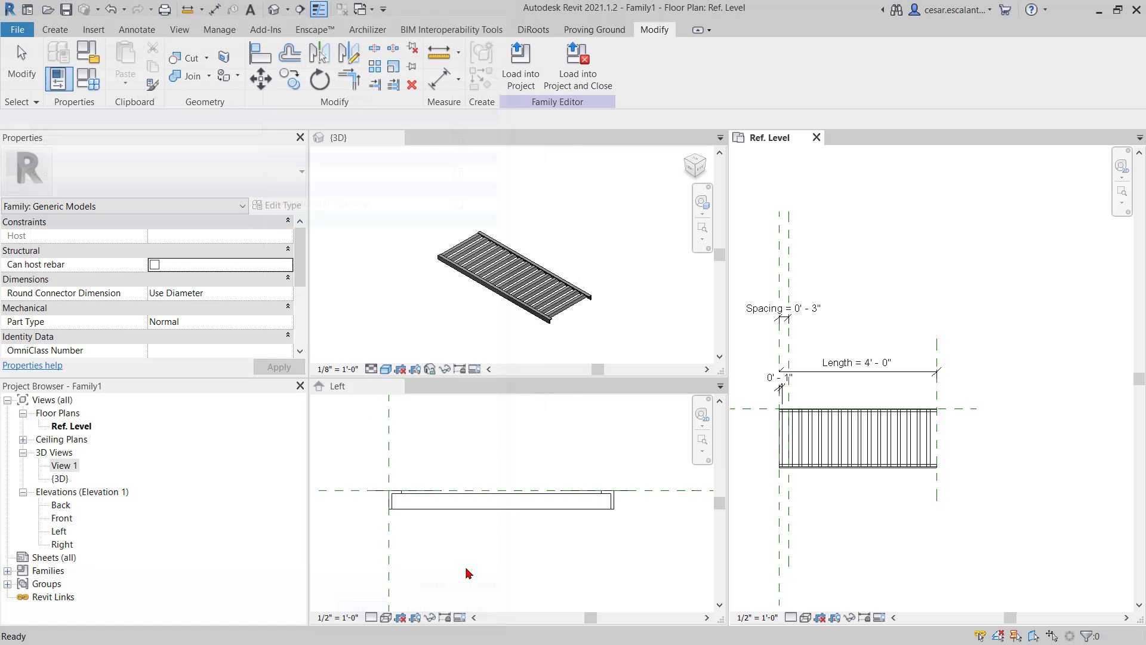
Save the family as Grille.rfa in the Documents folder, replacing the existing file.
left_click(607, 328)
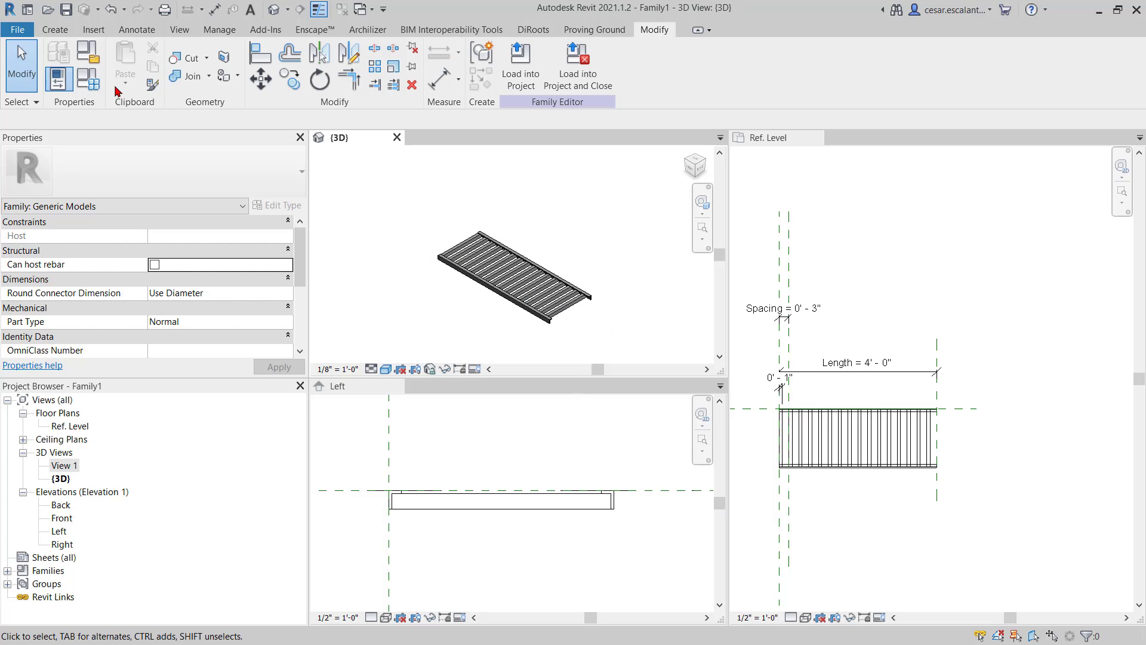
left_click(17, 29)
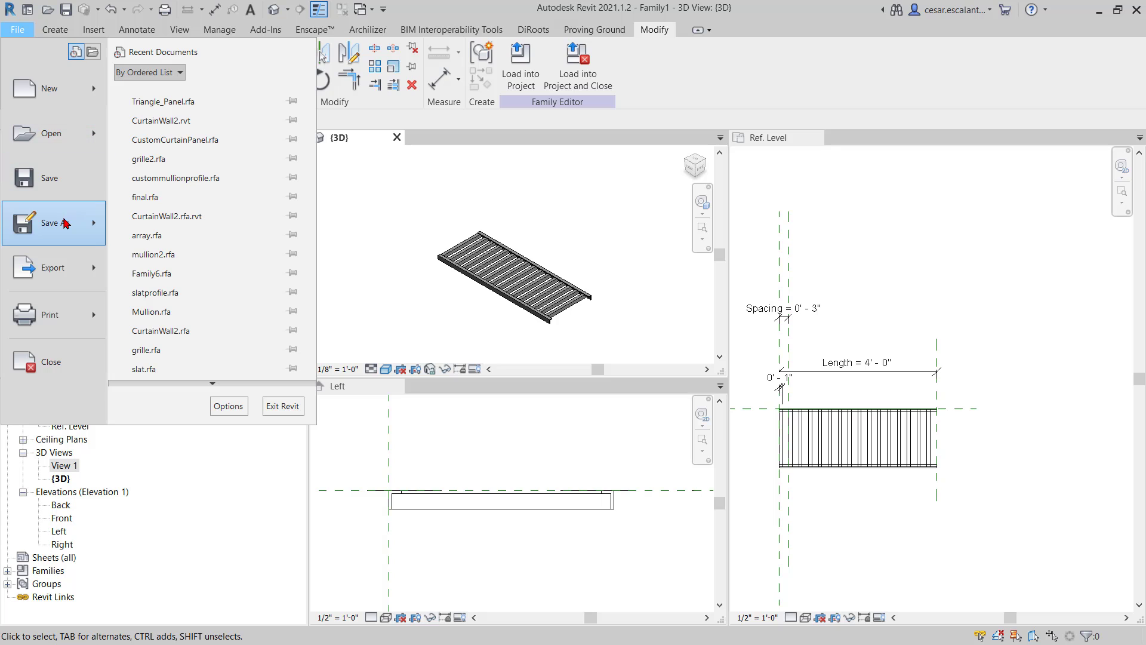
mouse_move(66, 224)
left_click(173, 206)
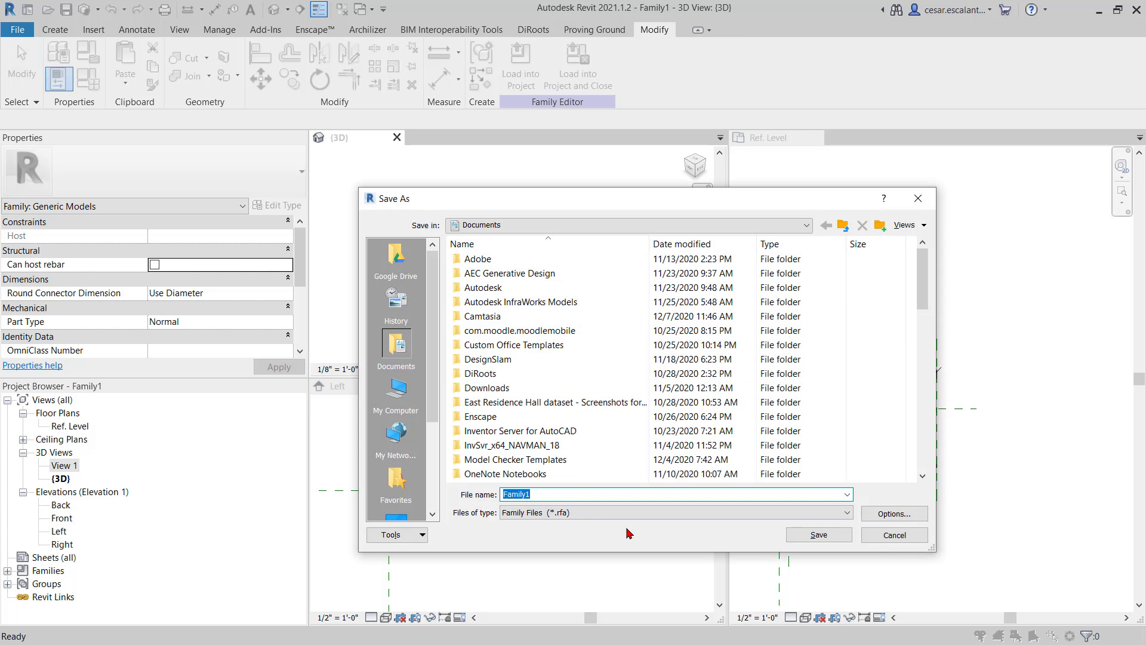
type("Grille.rfa")
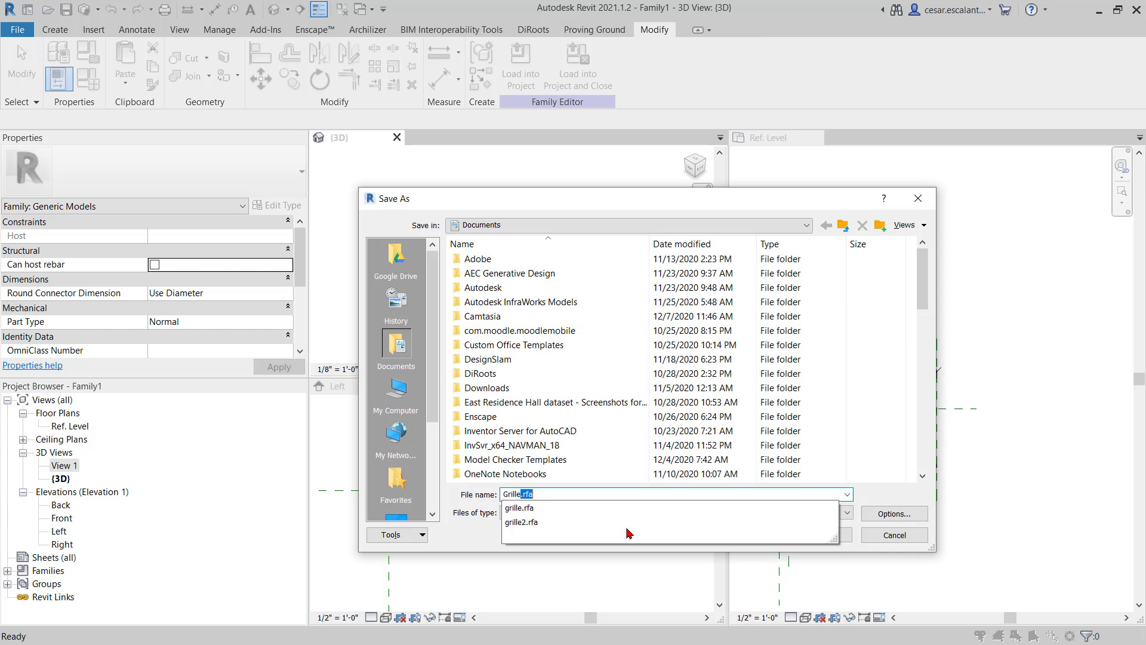
left_click(895, 493)
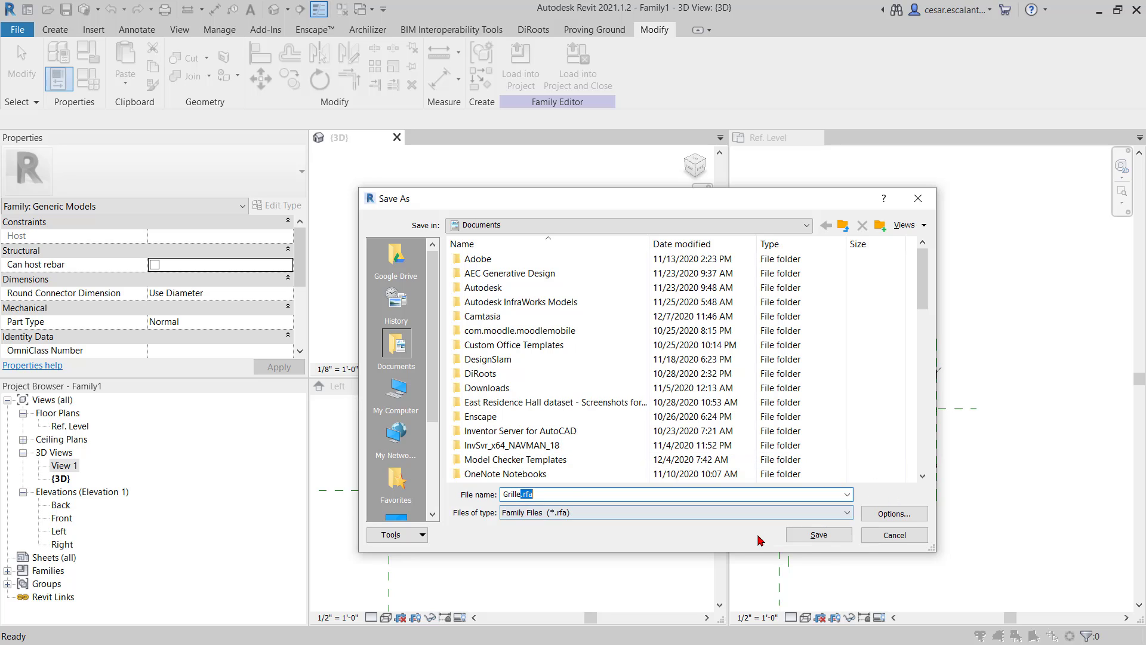
left_click(808, 536)
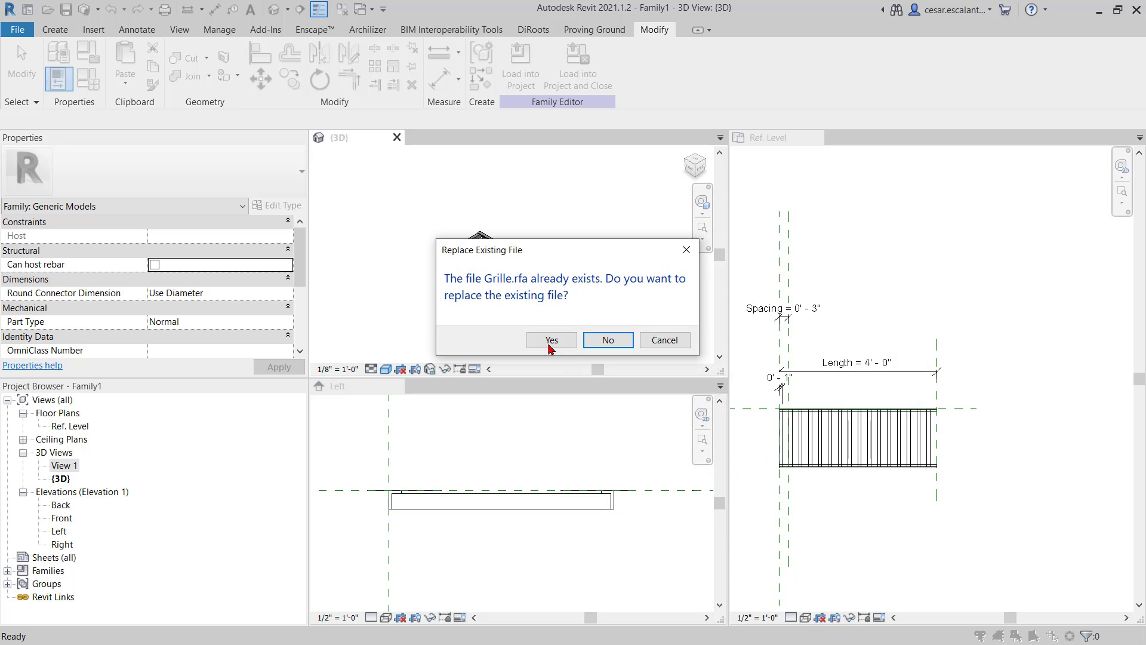
left_click(550, 341)
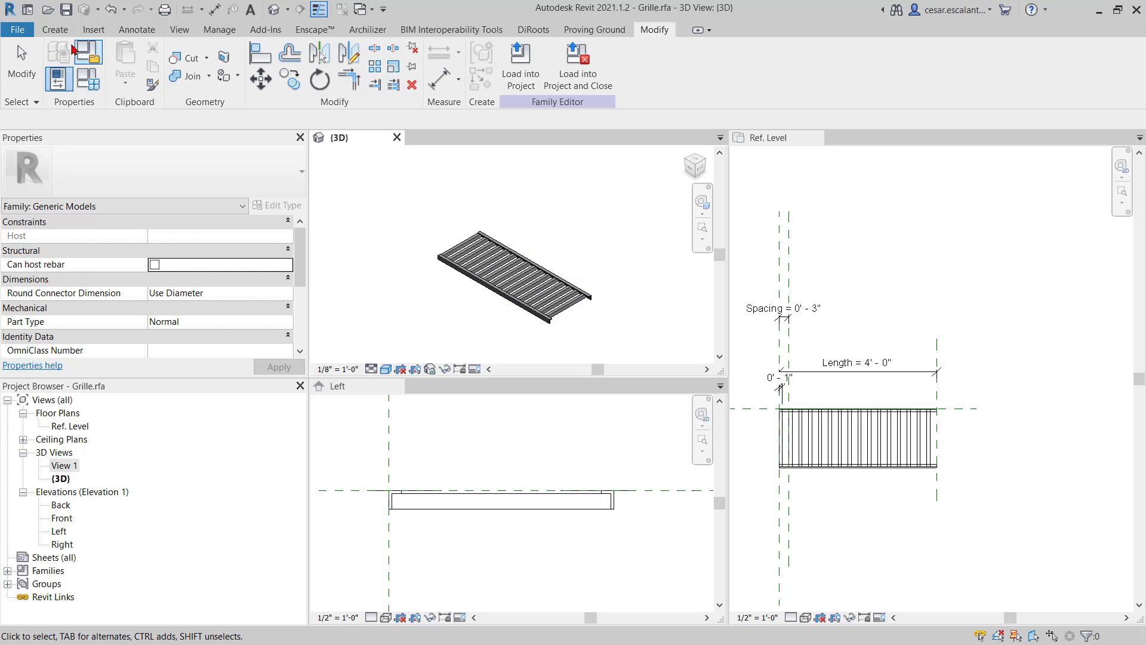
Create a new project based on one of the available template files.
left_click(27, 30)
mouse_move(96, 89)
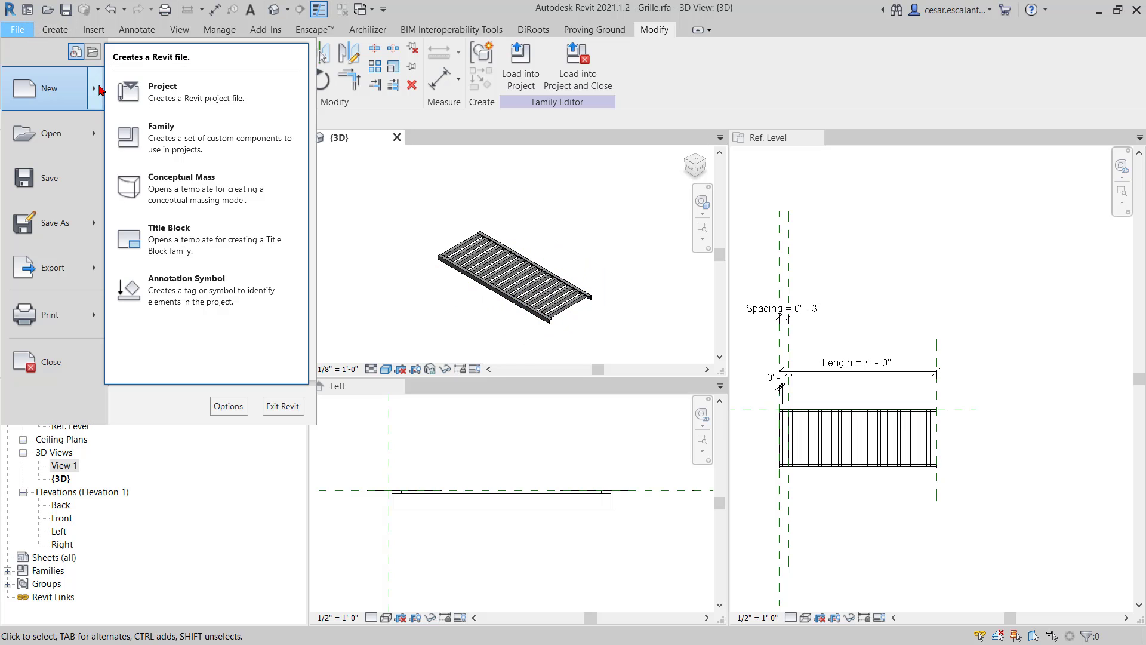
left_click(211, 102)
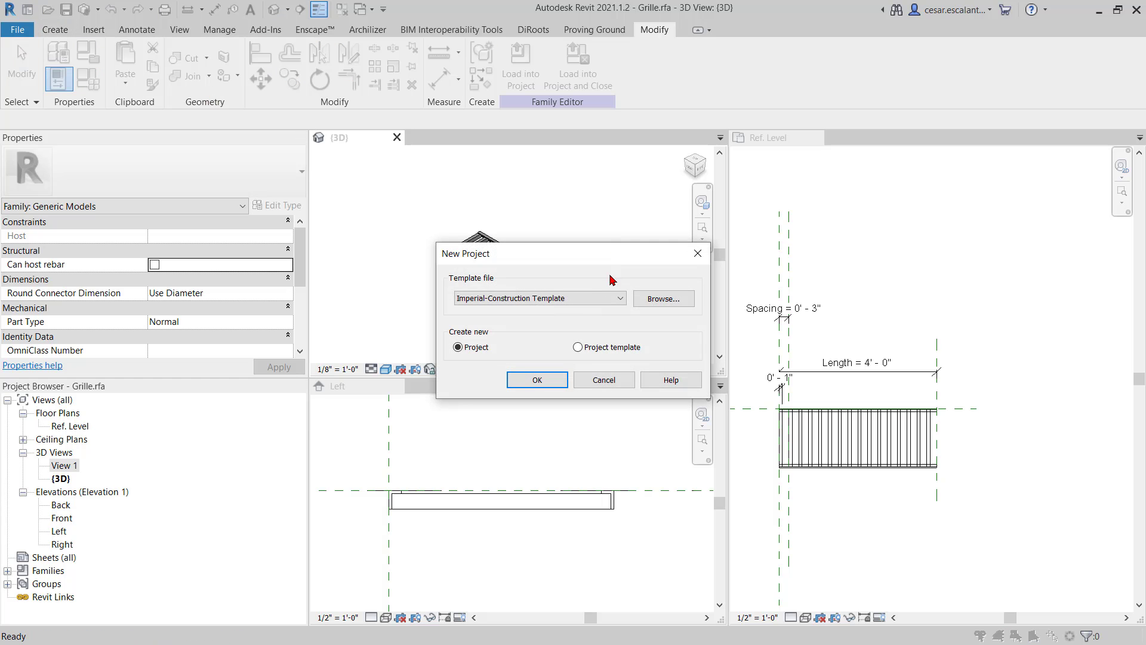
left_click(604, 297)
left_click(555, 330)
left_click(537, 380)
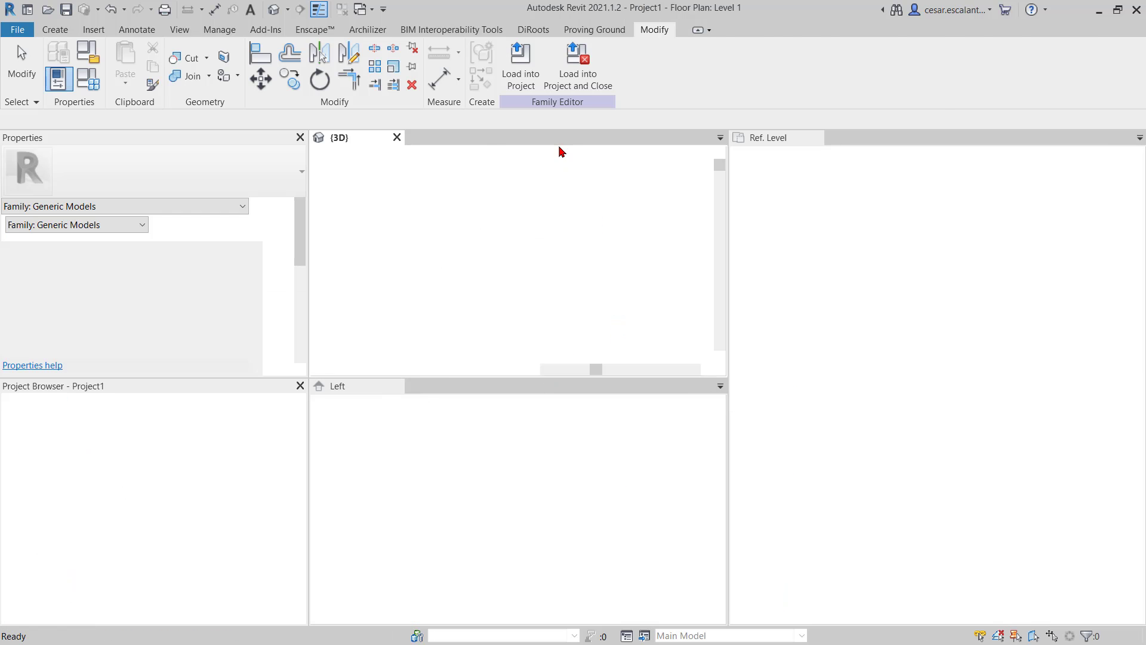
Load the Grille family into the new project and place it on the Level 1 work plane as a horizontal run about 28' long.
left_click(910, 253)
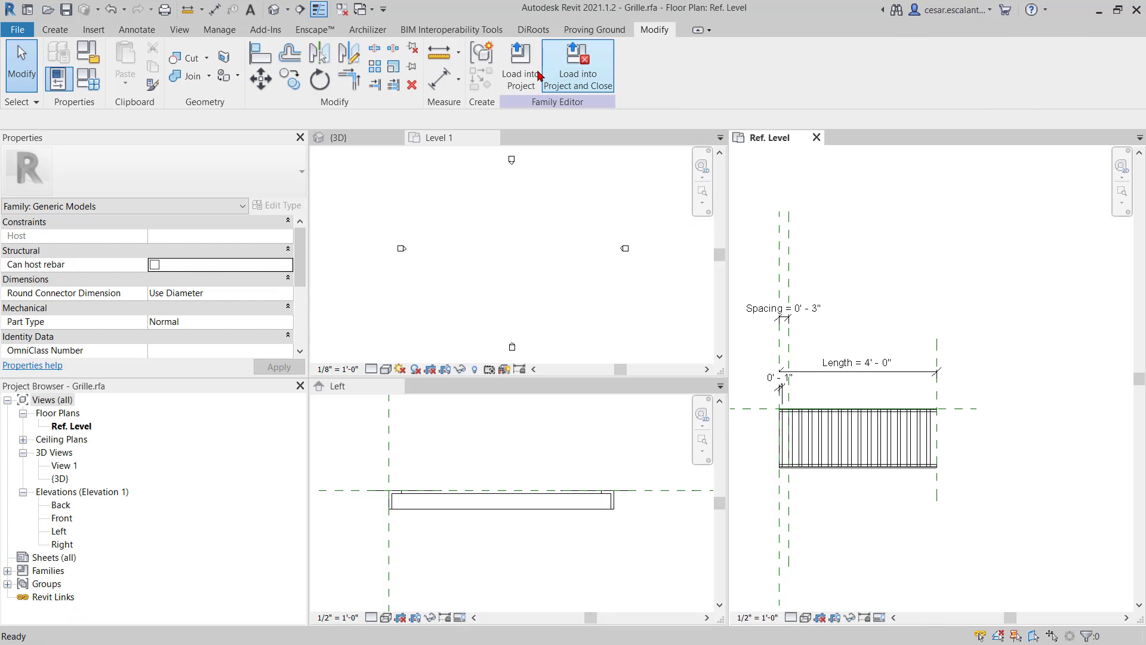
left_click(523, 71)
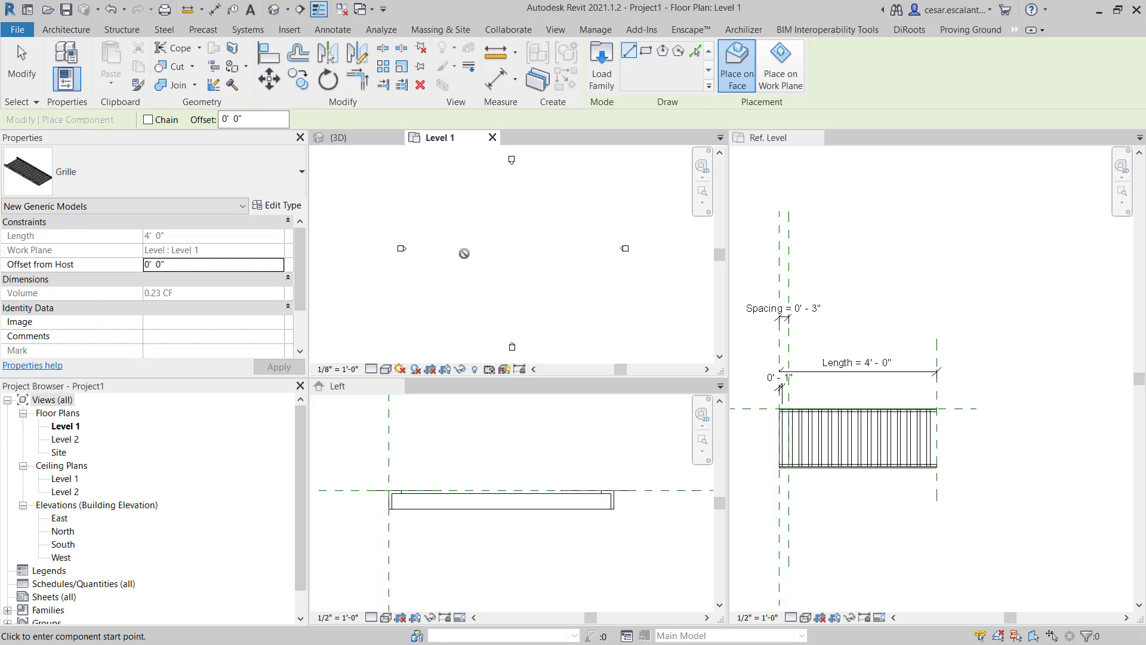
left_click(767, 67)
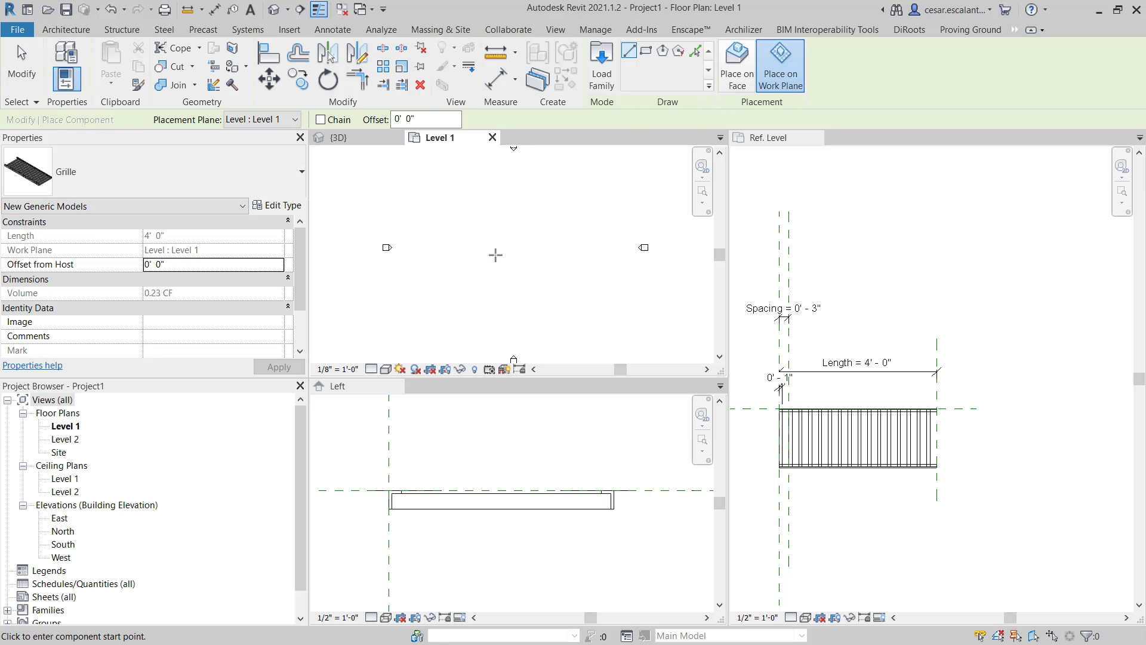
left_click(440, 266)
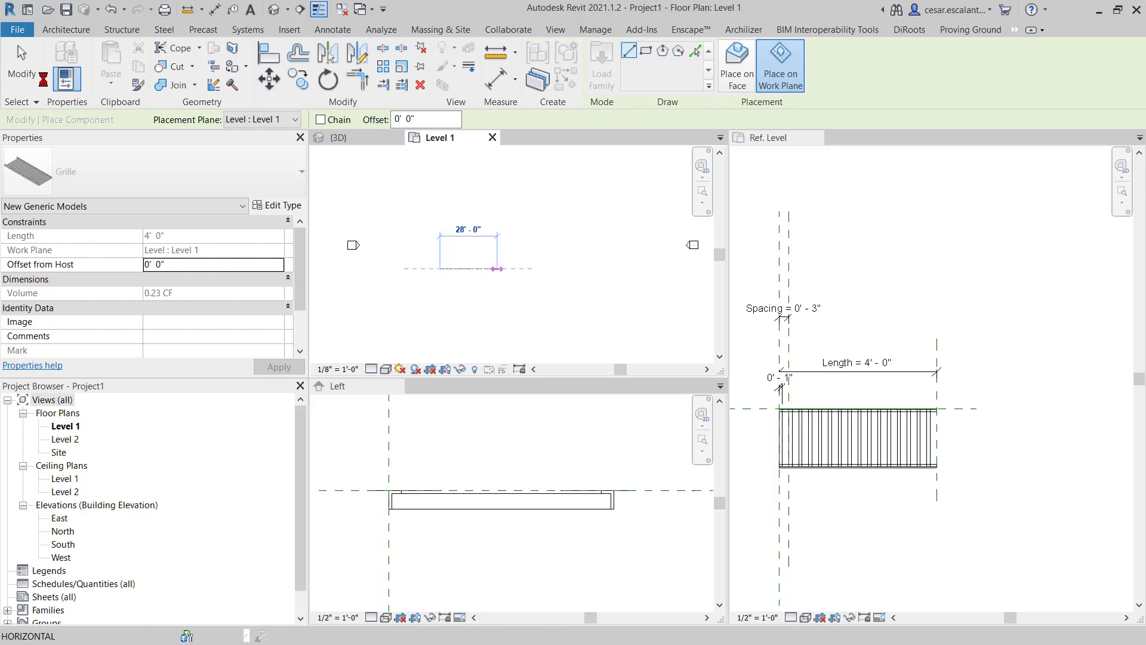
left_click(22, 67)
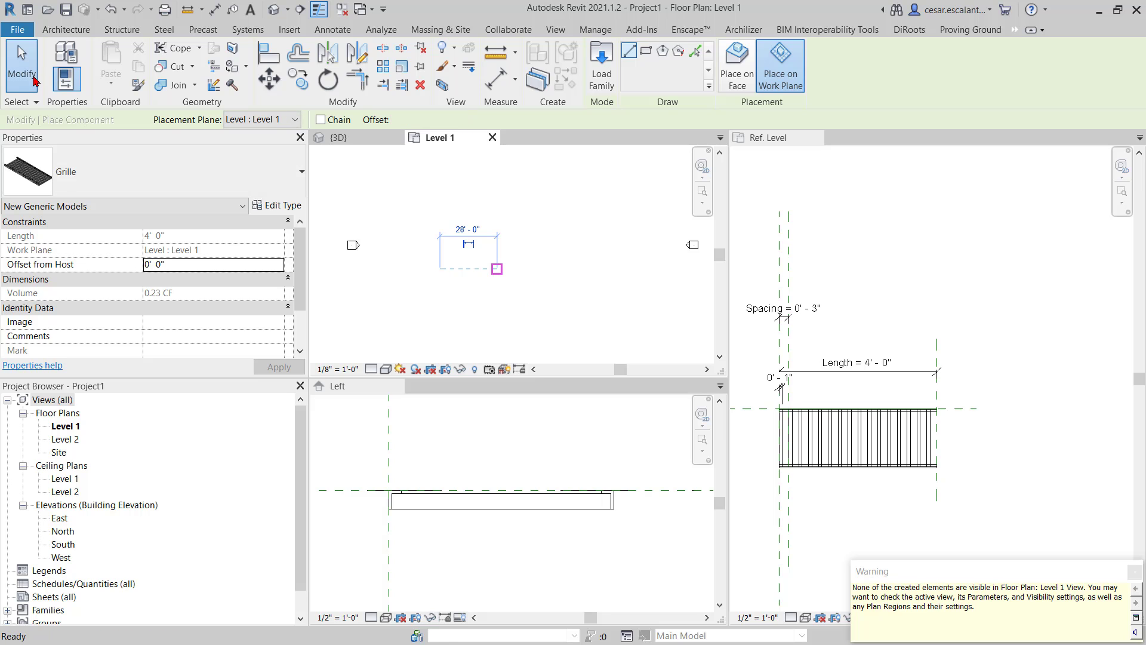
Open the project's default 3D view and shorten the placed grille to about 8' 6" by its end grip.
left_click(274, 9)
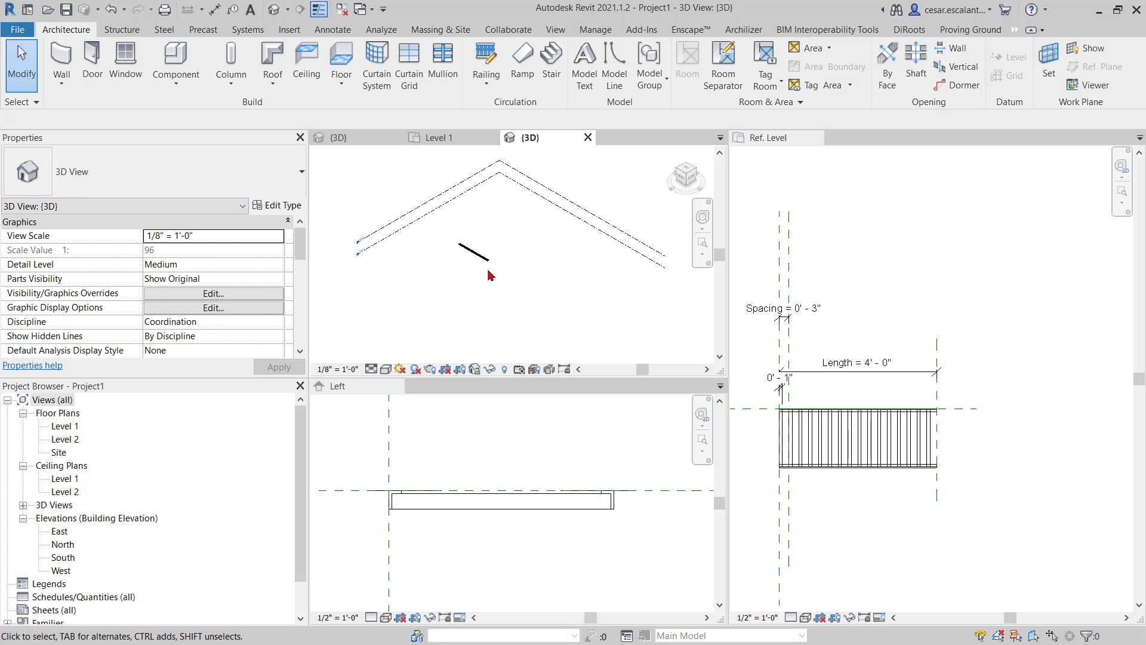
scroll(477, 253, "up", 6)
left_click(488, 264)
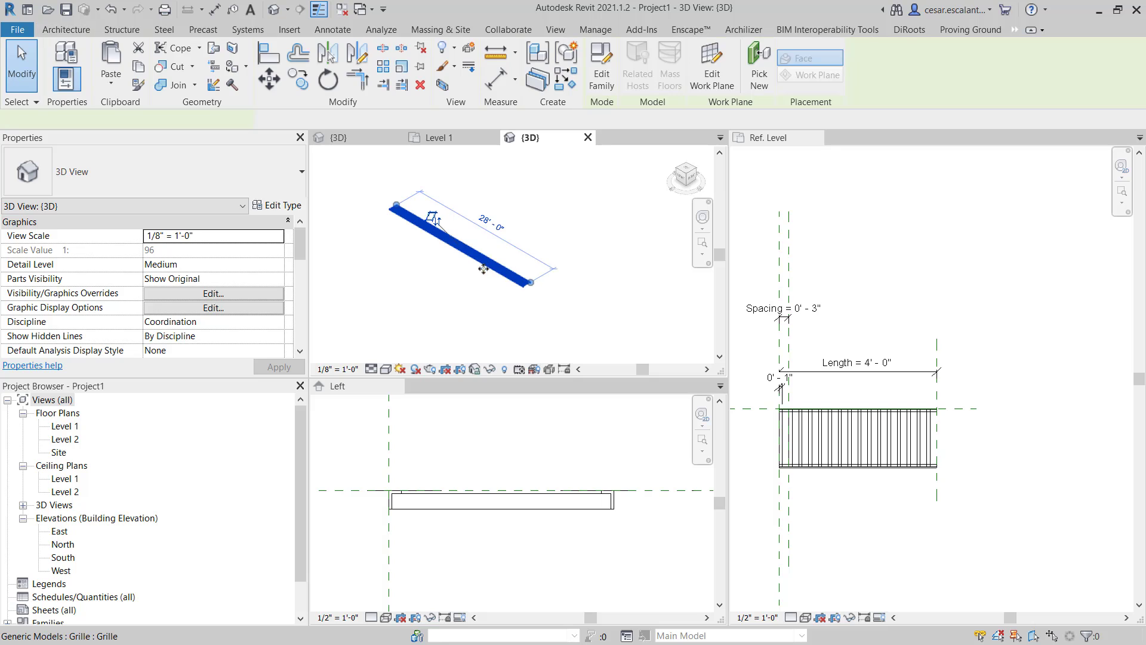
scroll(455, 275, "up", 2)
middle_click_drag(445, 260, 551, 296)
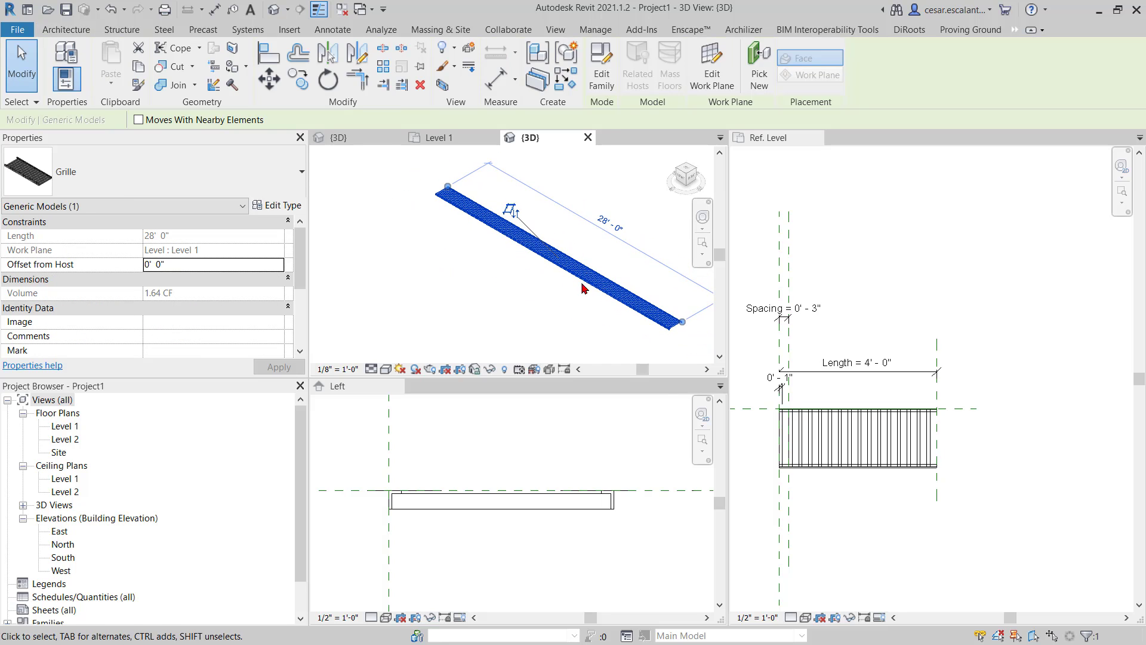
left_click_drag(683, 321, 681, 321)
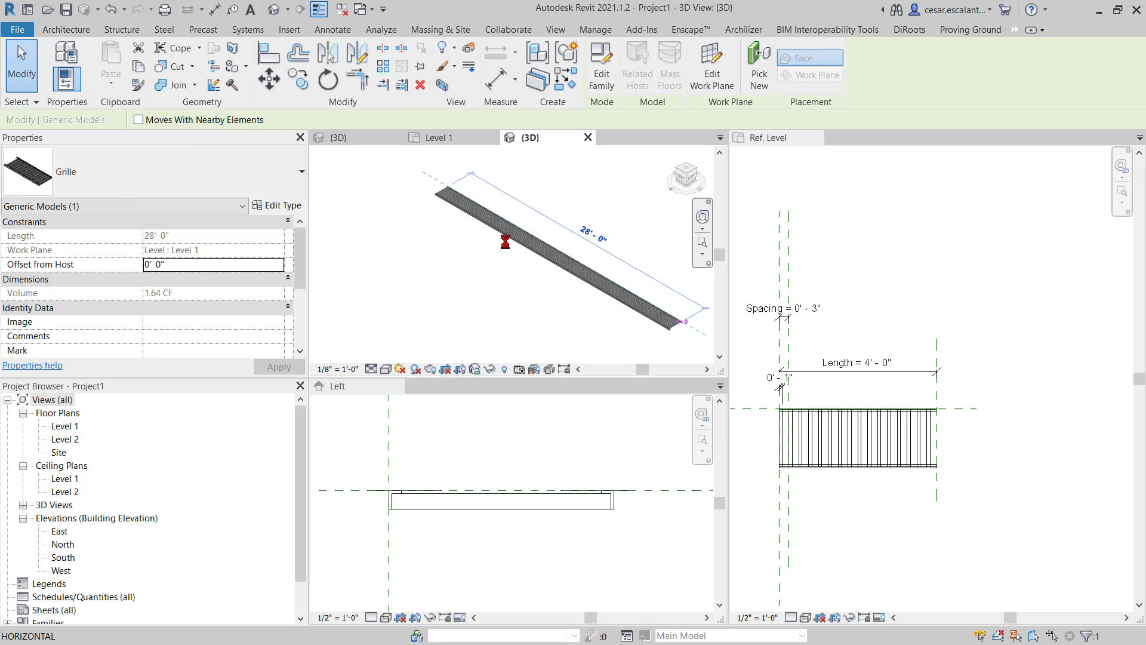
left_click_drag(477, 229, 474, 223)
middle_click_drag(478, 246, 533, 327)
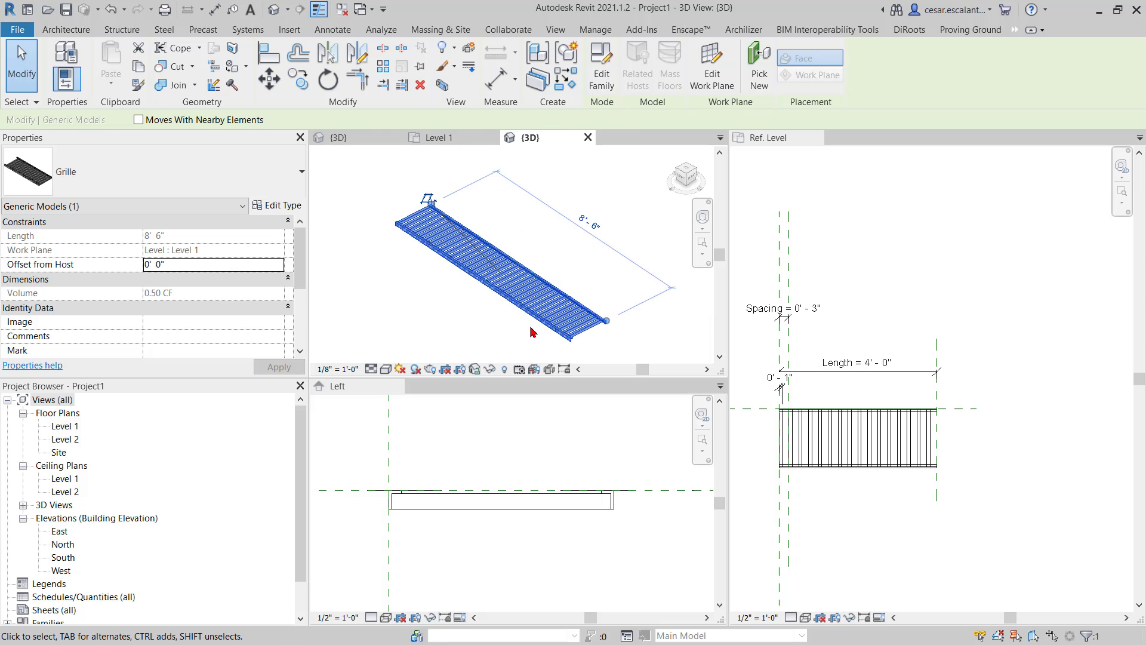
Deselect the grille and set the project's 3D view to the Shaded visual style.
scroll(657, 337, "up", 5)
left_click(662, 338)
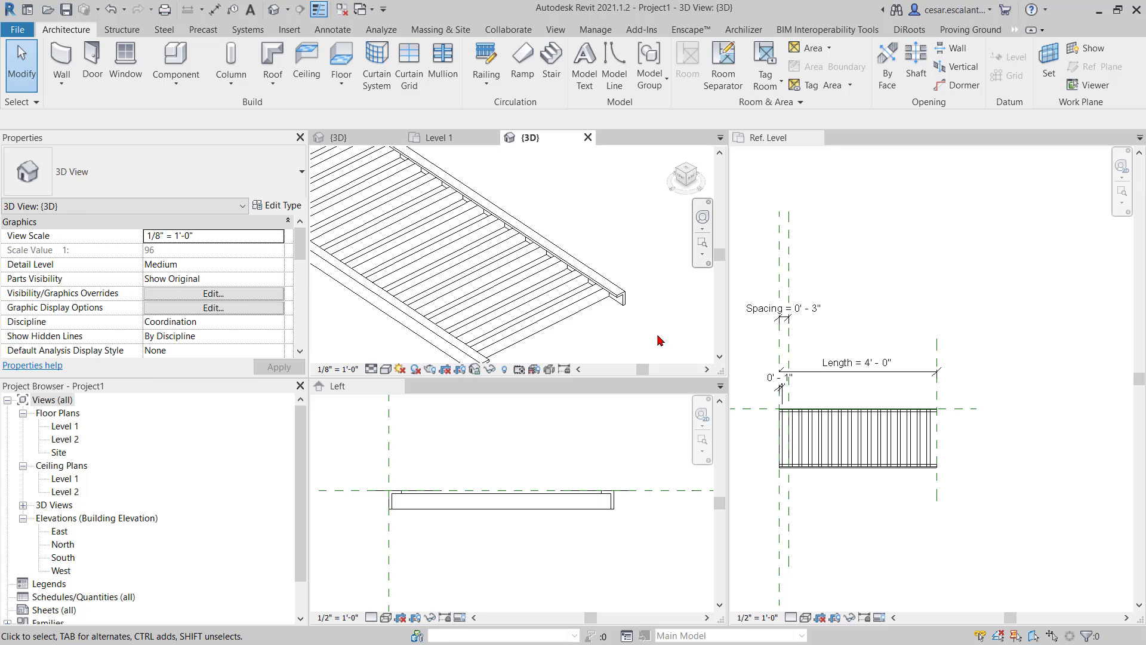
left_click(373, 369)
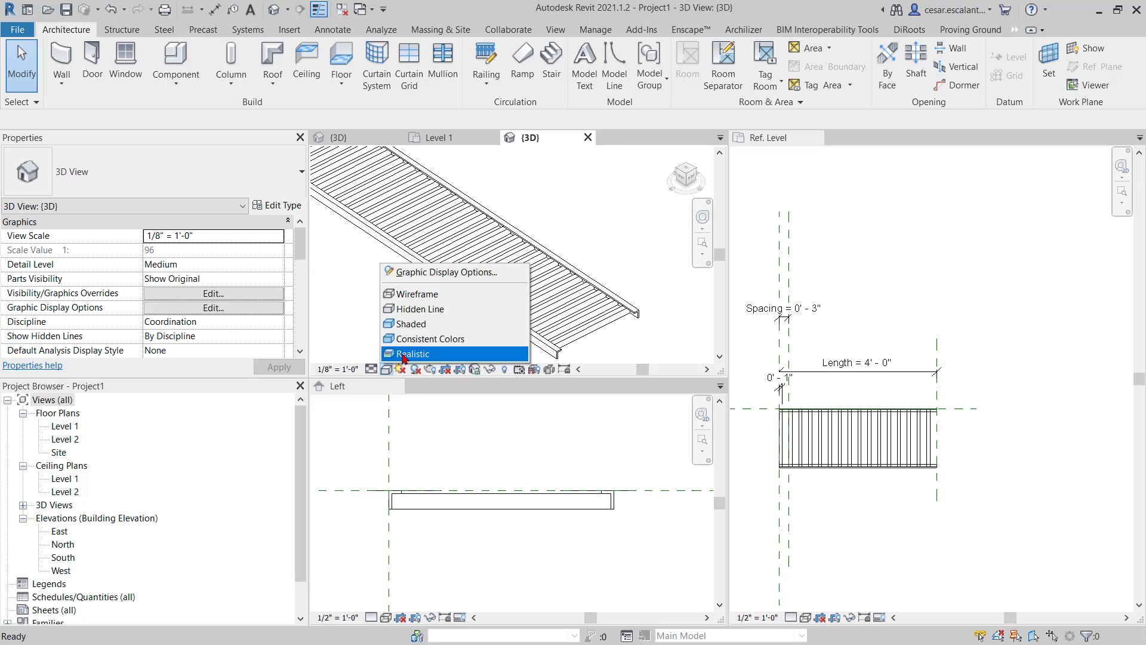
left_click(421, 327)
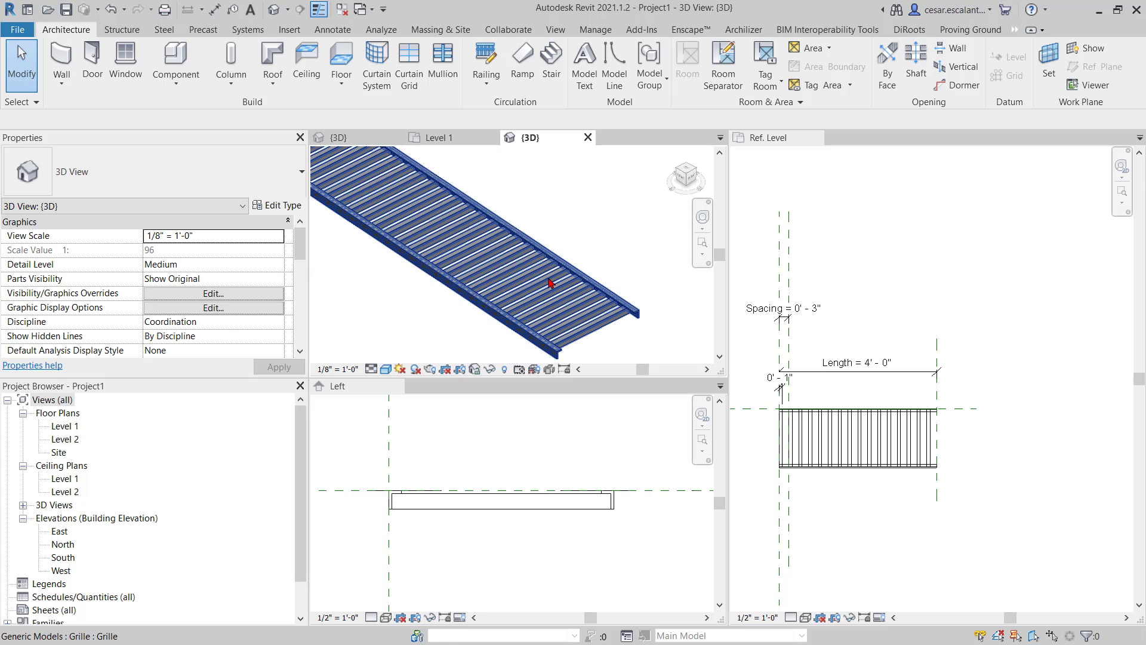
Stretch the grille's far end until it is about 10' 0" long, and deselect it.
left_click(618, 305)
scroll(637, 312, "down", 1)
left_click_drag(637, 300, 673, 324)
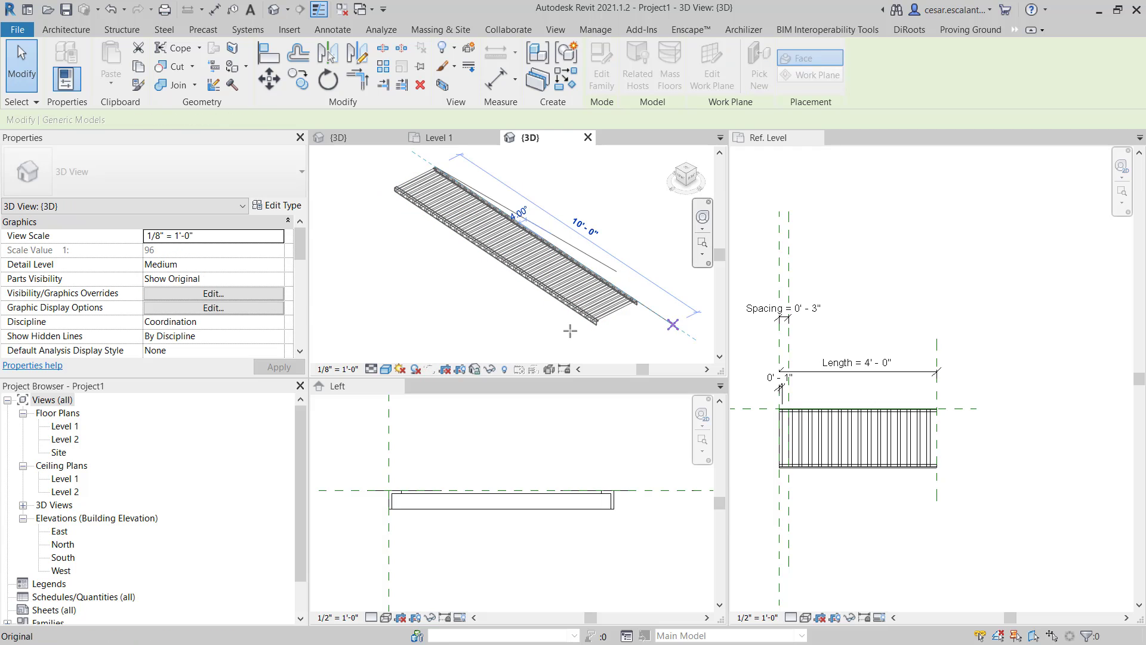
left_click(475, 318)
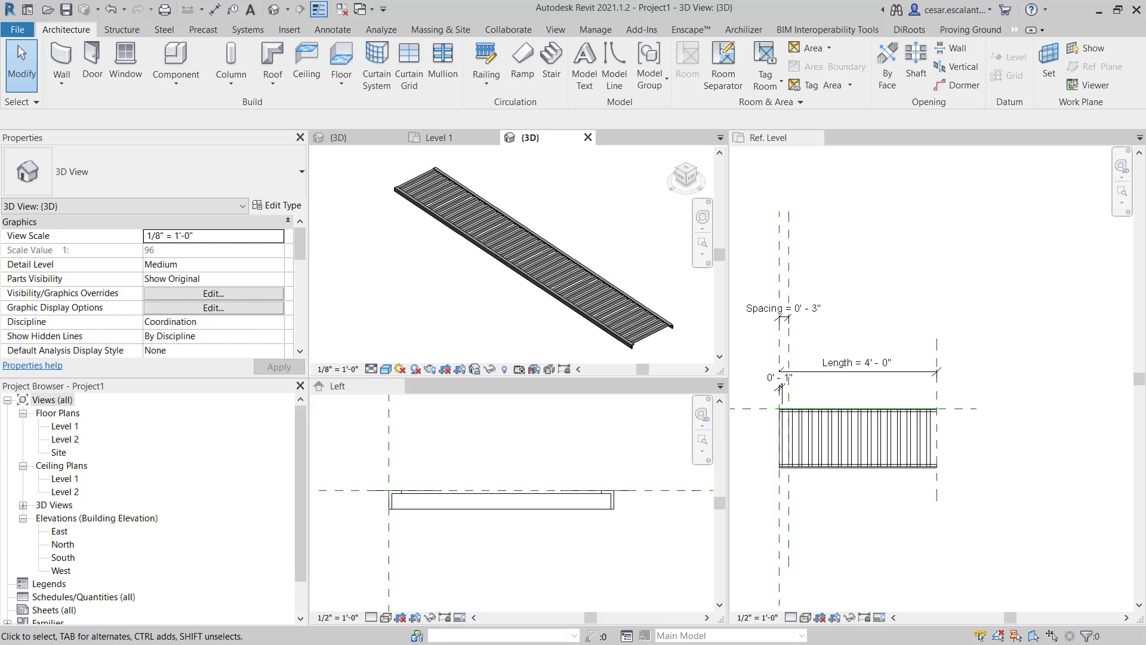